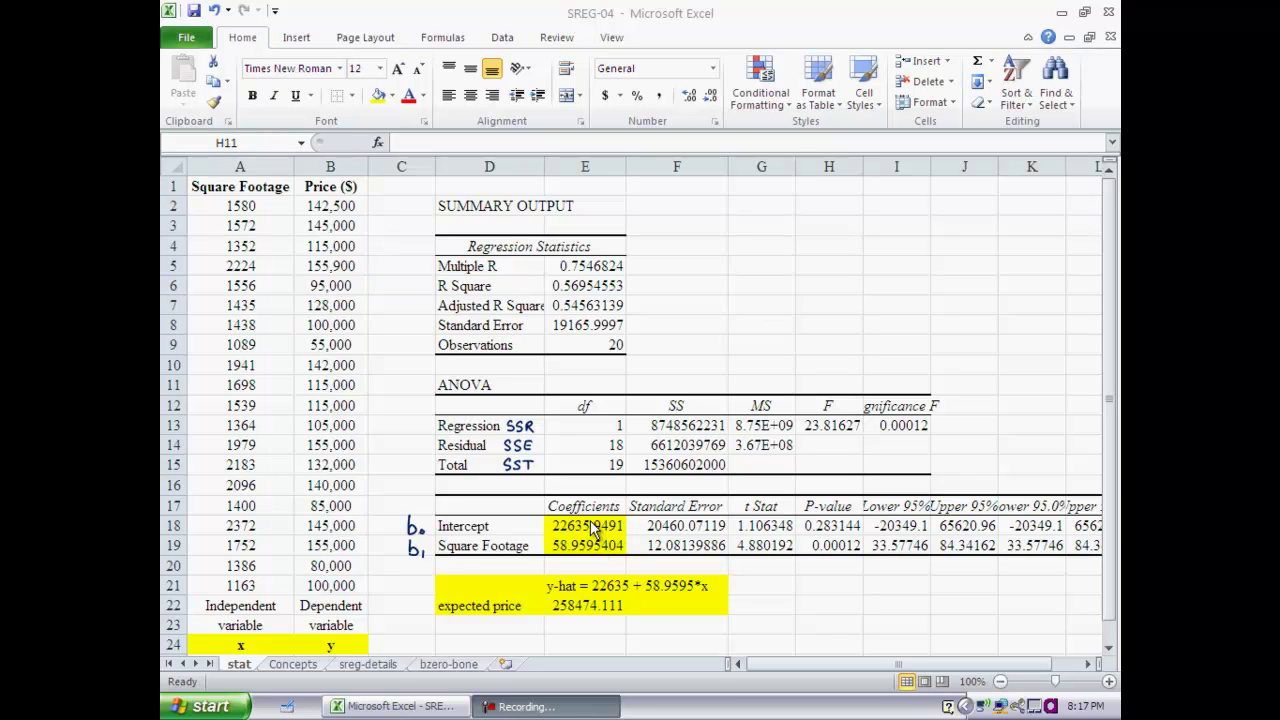
- Review the ANOVA SS column and its Total, Regression and Residual rows on the stat sheet
click(684, 408)
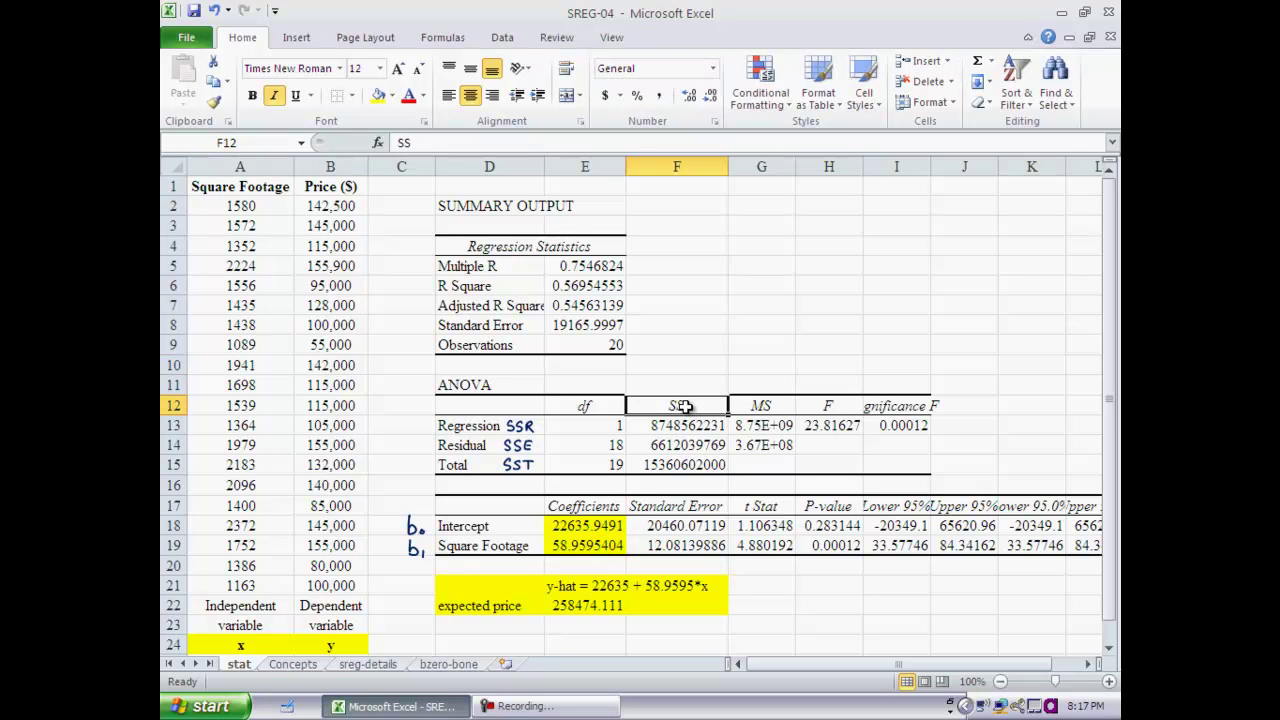
drag(684, 408, 686, 466)
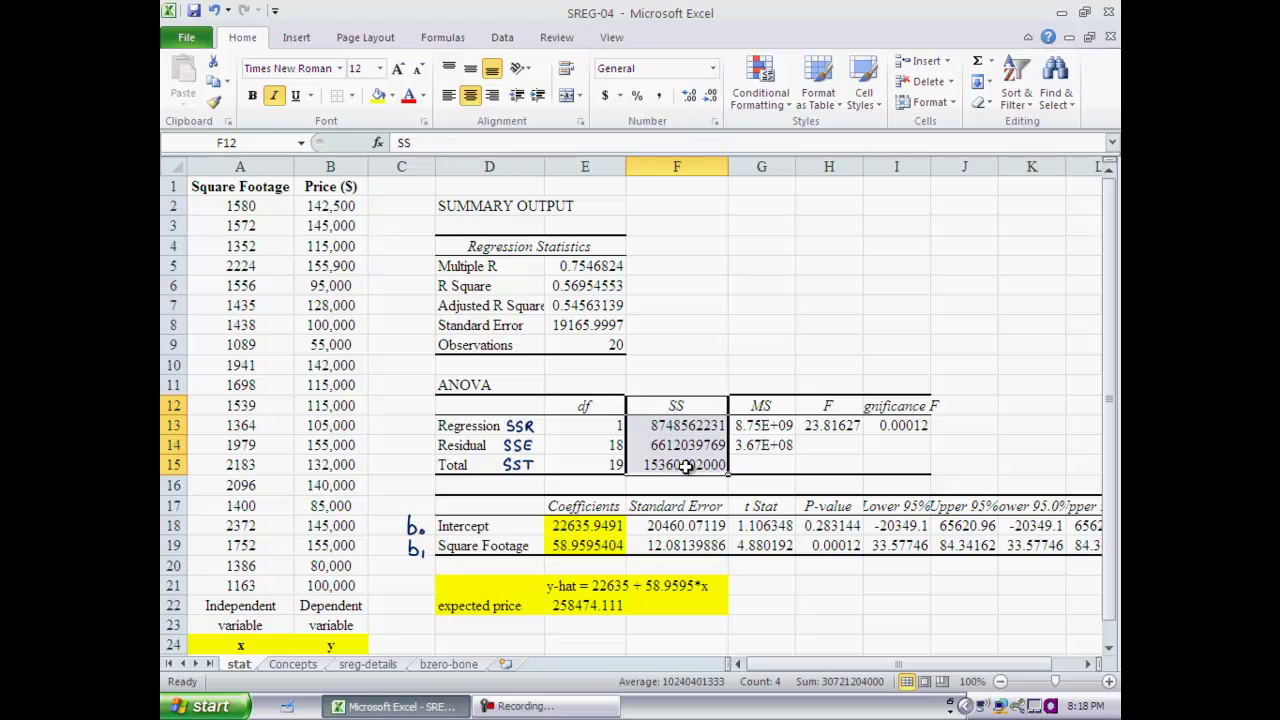
click(698, 340)
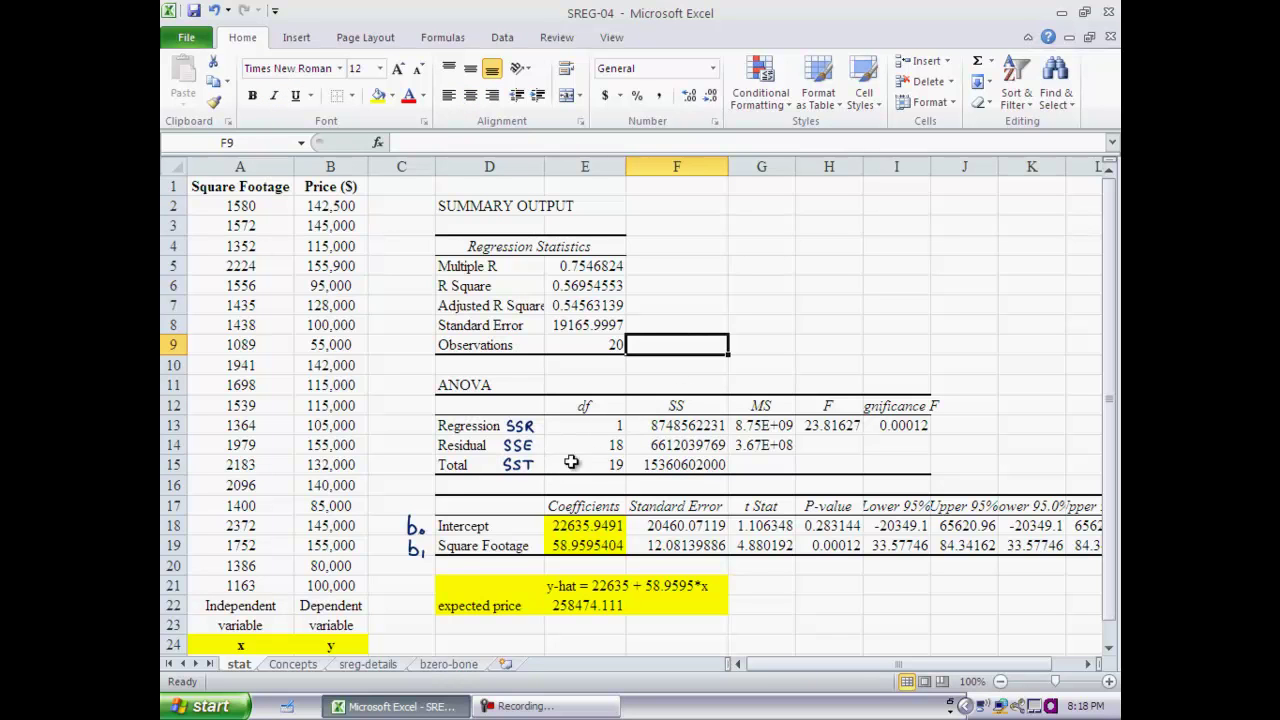
click(463, 466)
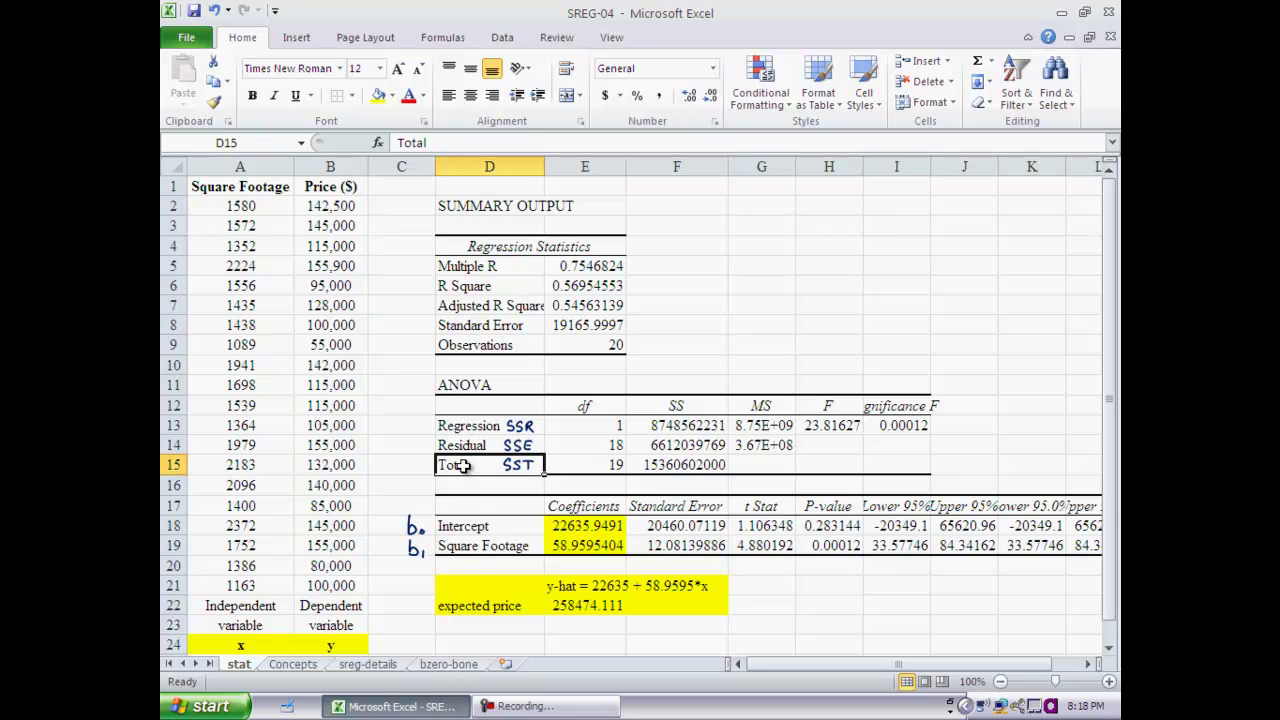
click(472, 425)
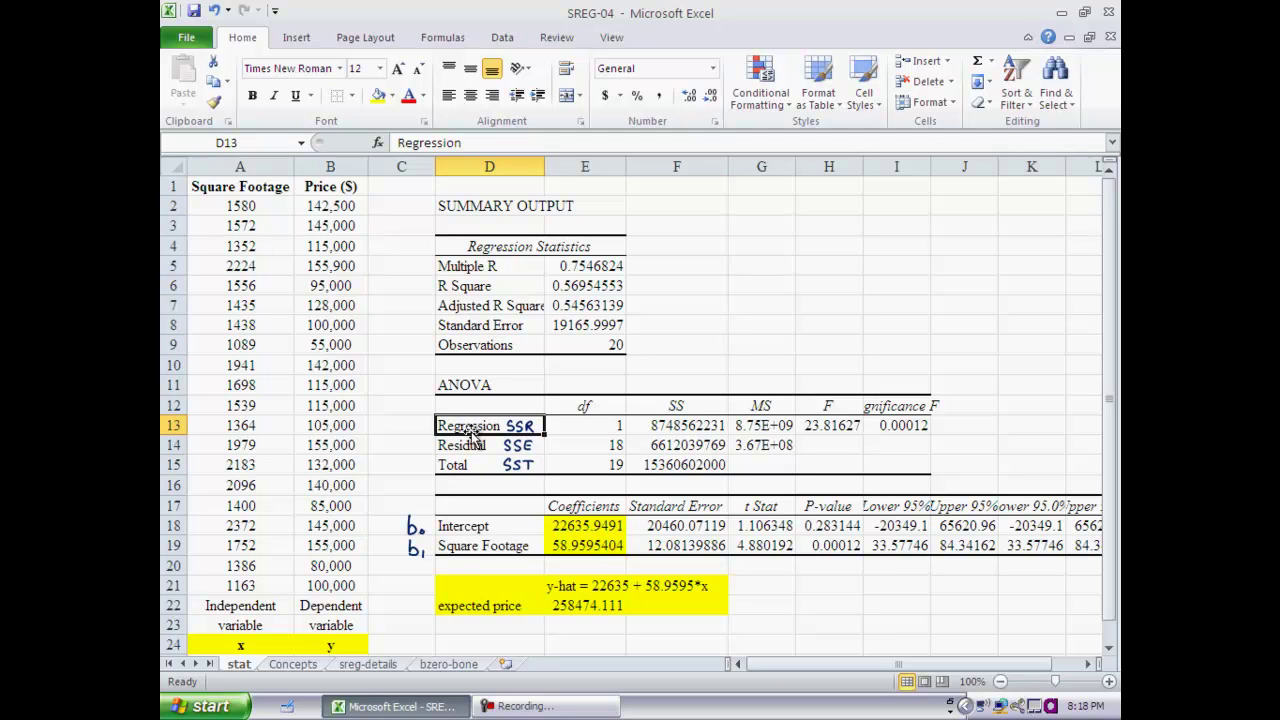
click(464, 446)
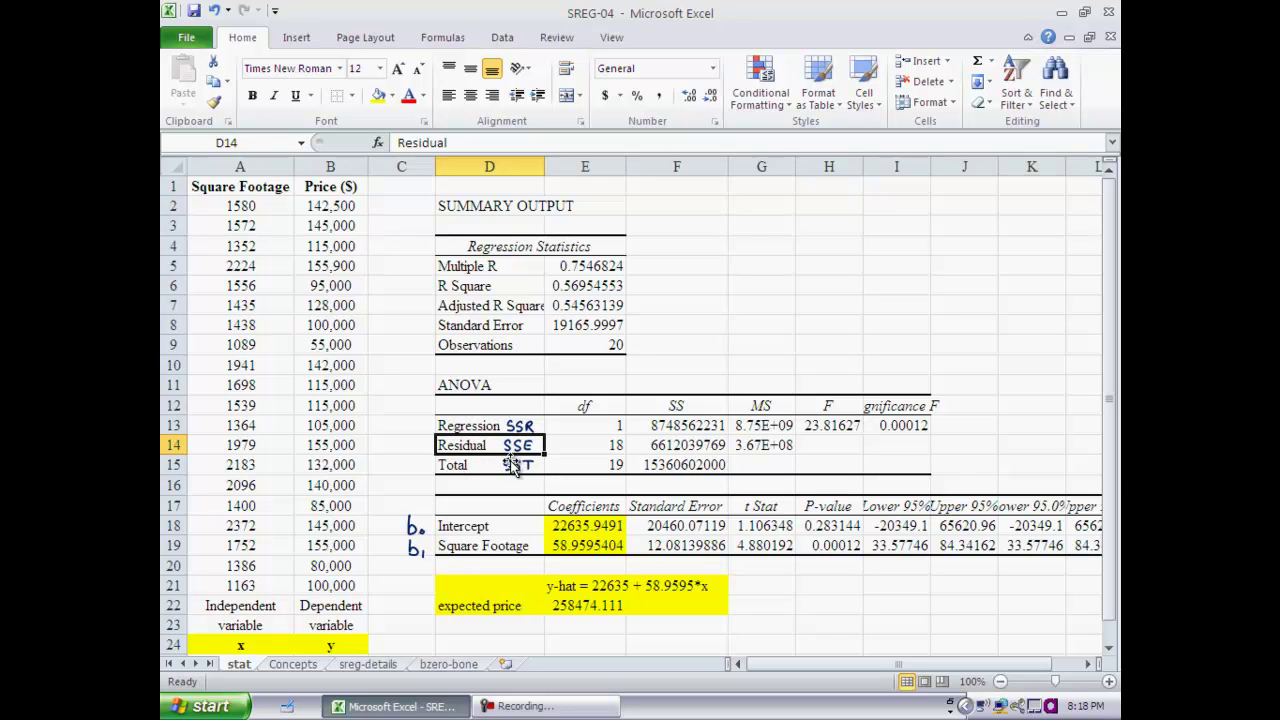
click(512, 466)
click(480, 463)
click(457, 445)
- On the sreg-details sheet, review the x and y columns and the b0 and b1 coefficients
click(364, 666)
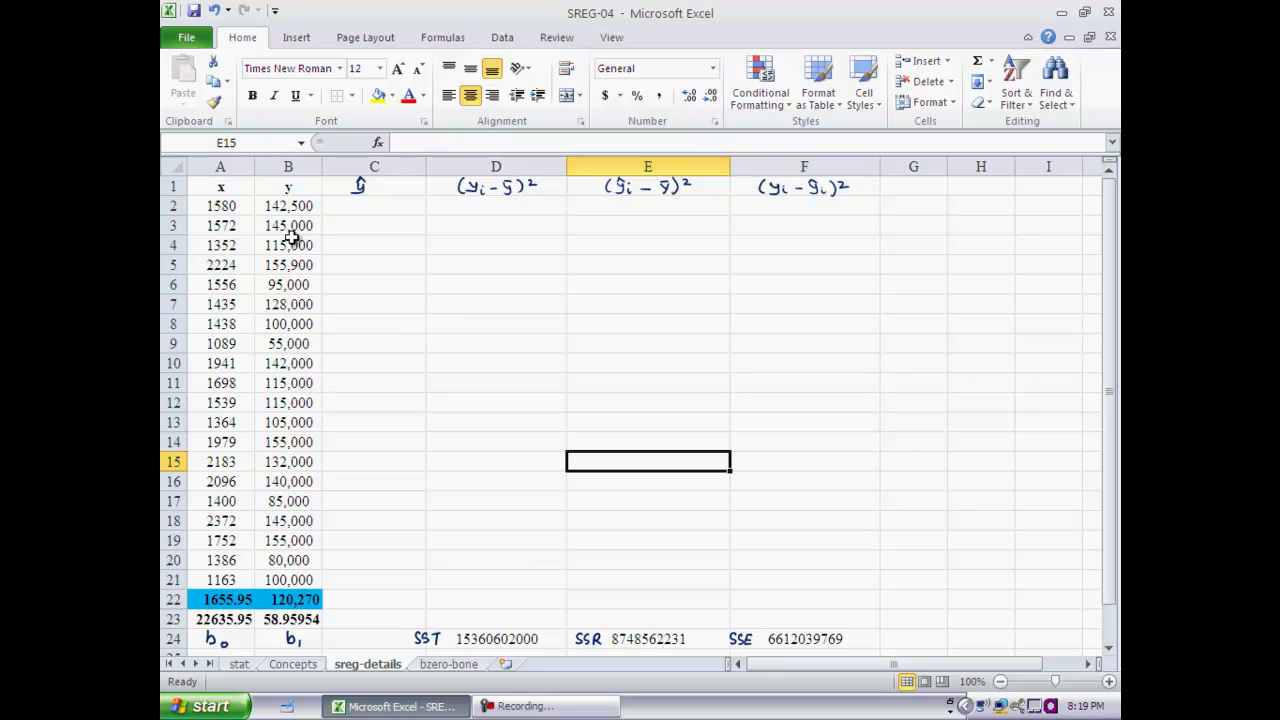
click(224, 190)
click(286, 186)
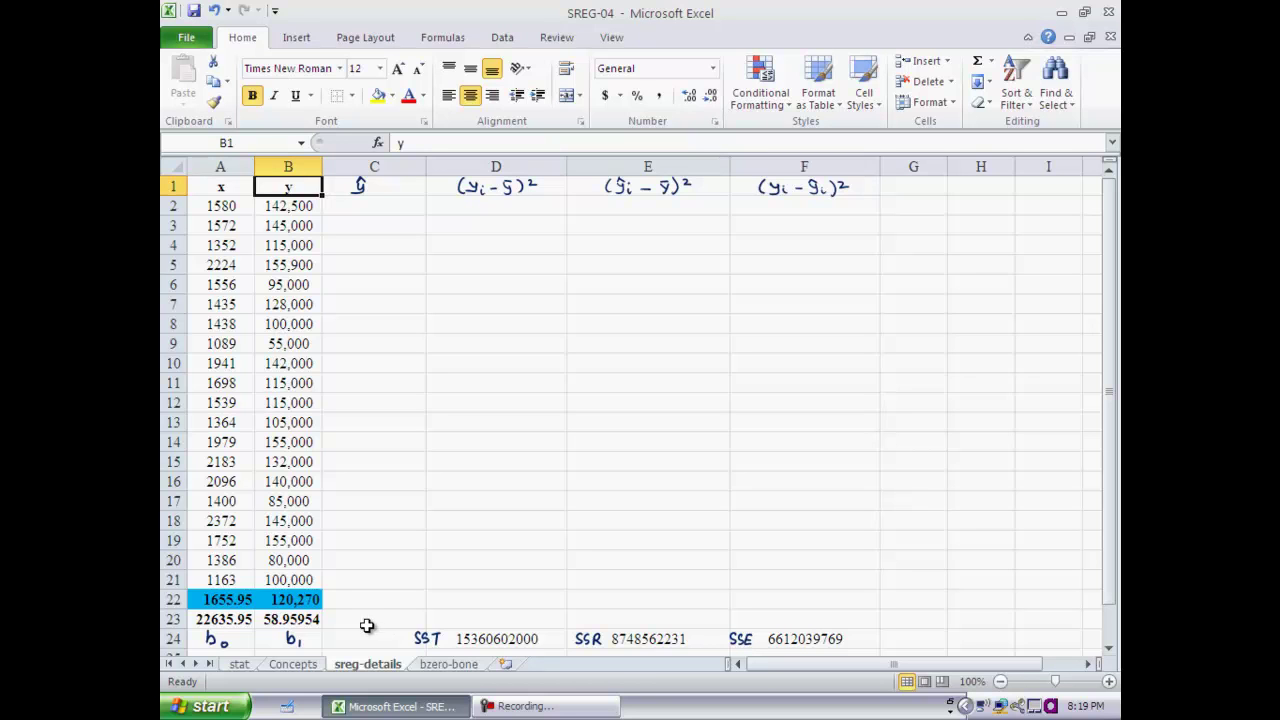
click(240, 620)
click(285, 621)
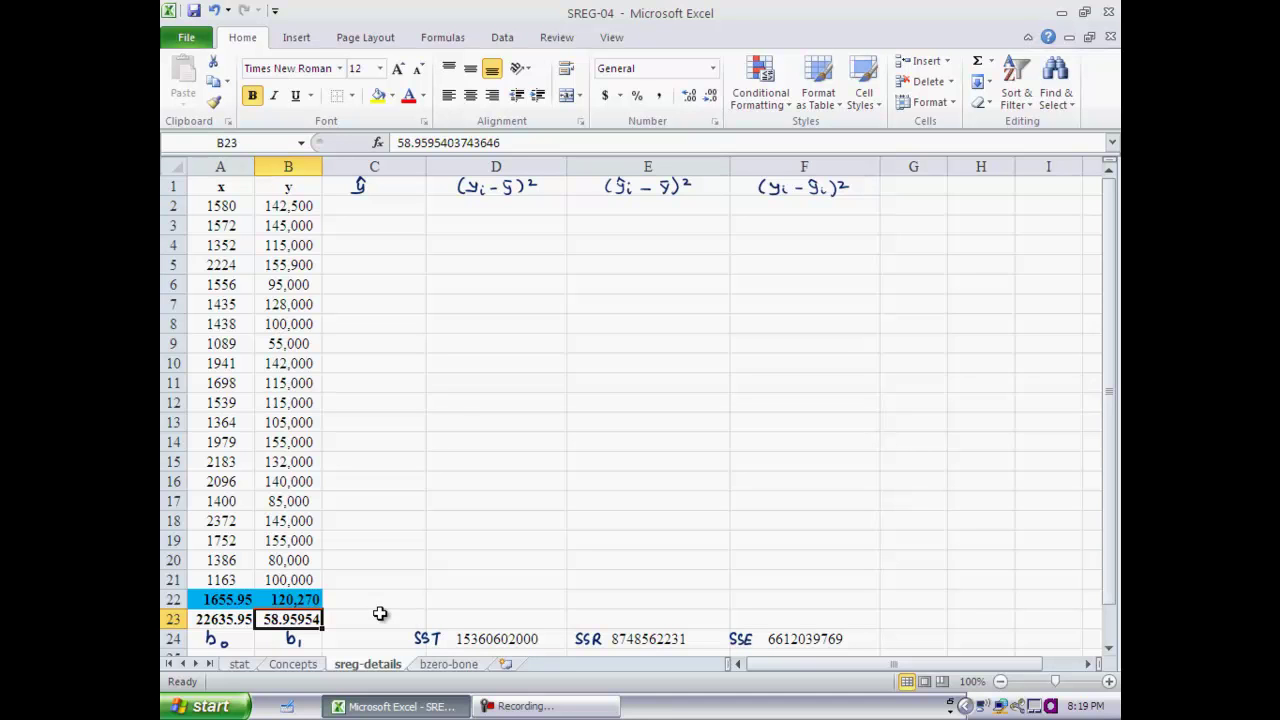
click(386, 208)
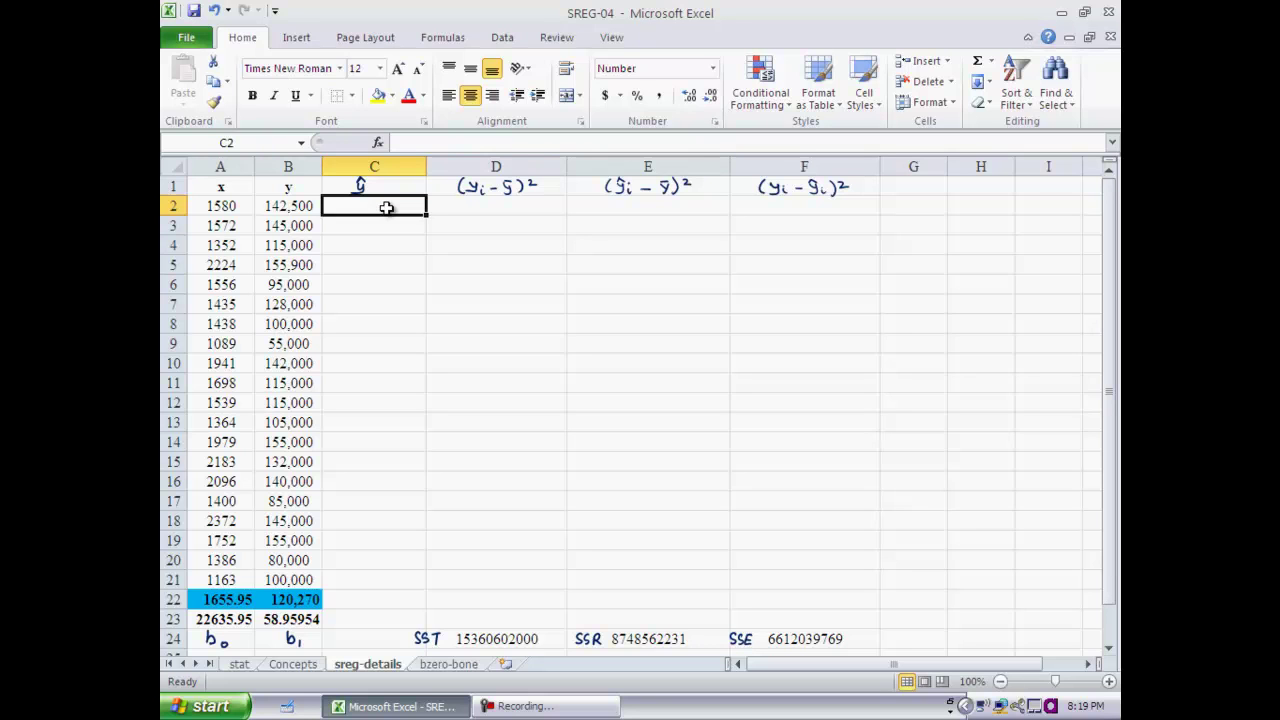
- Enter =$A$23+$B$23*A2 in C2 and fill it down to C21
text(=)
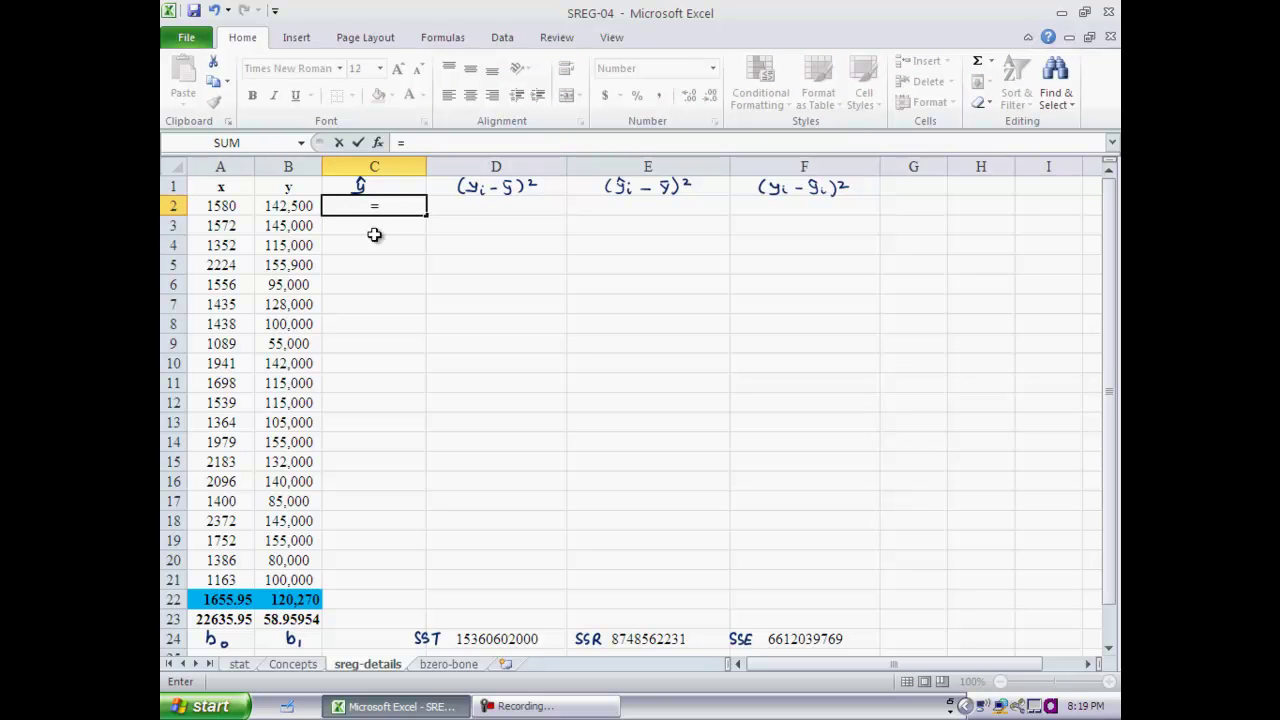
click(217, 619)
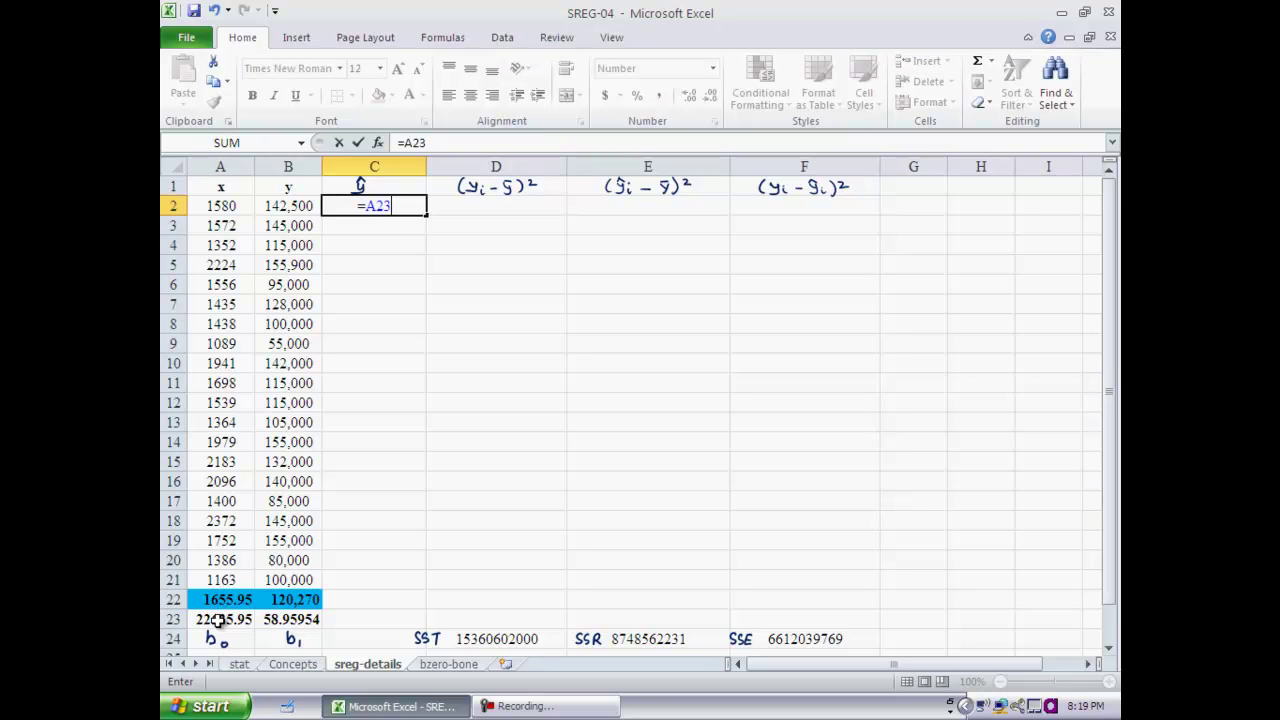
key(F4)
text(+)
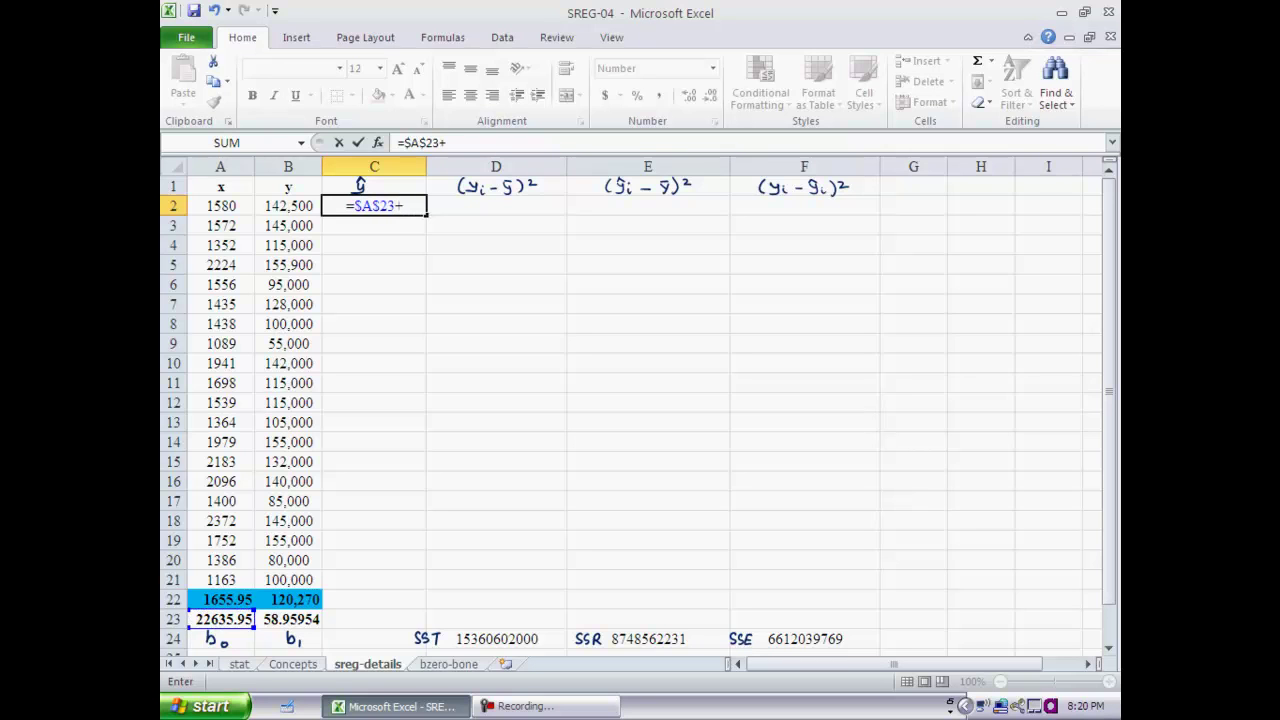
click(312, 619)
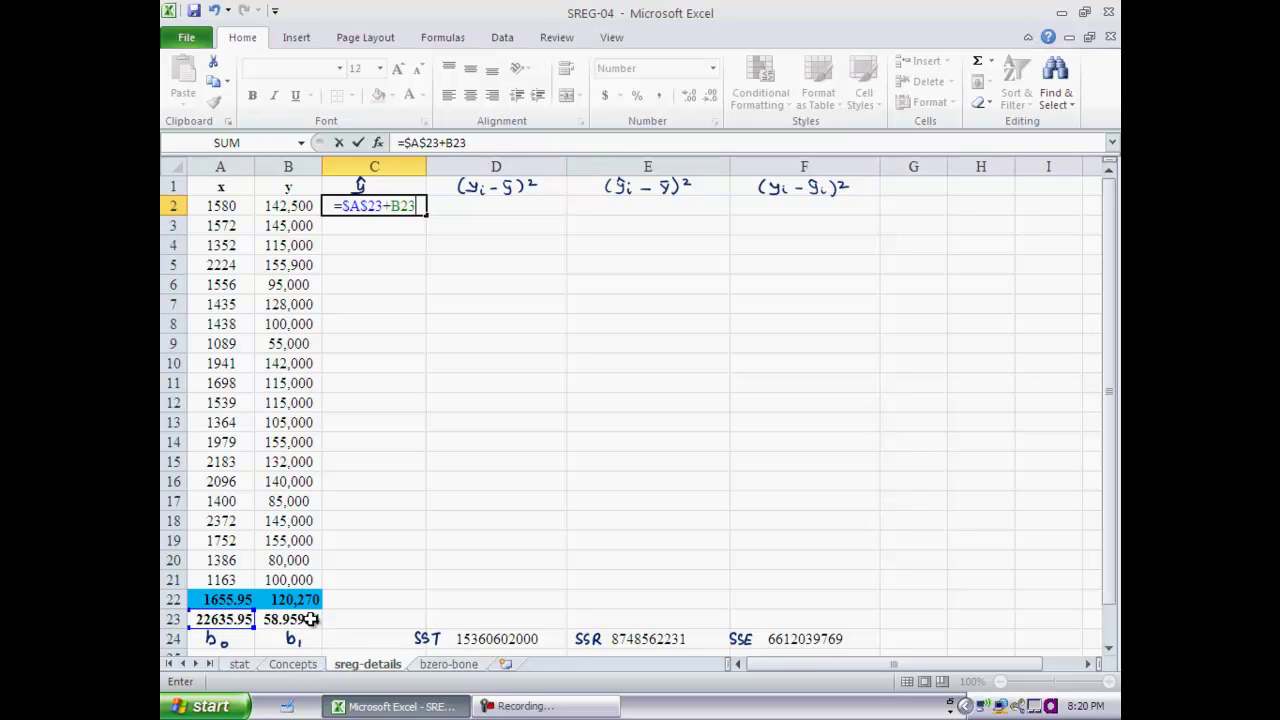
key(F4)
text(*)
click(220, 205)
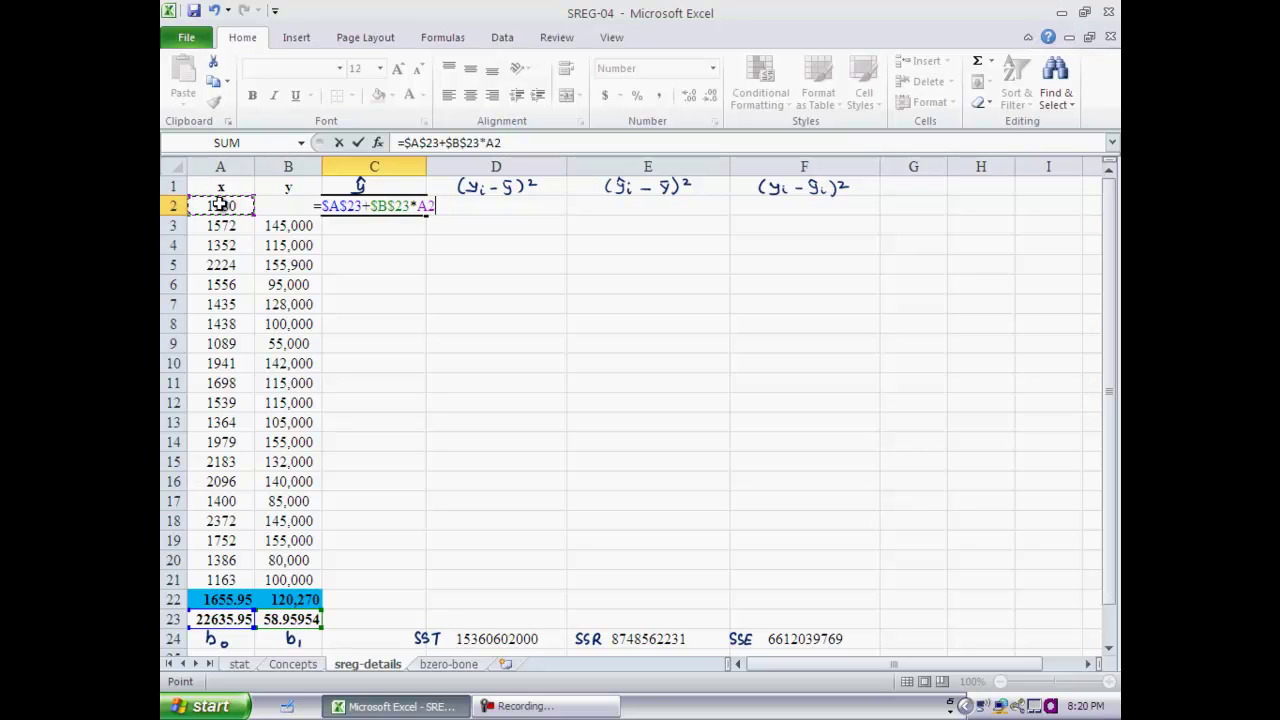
key(Return)
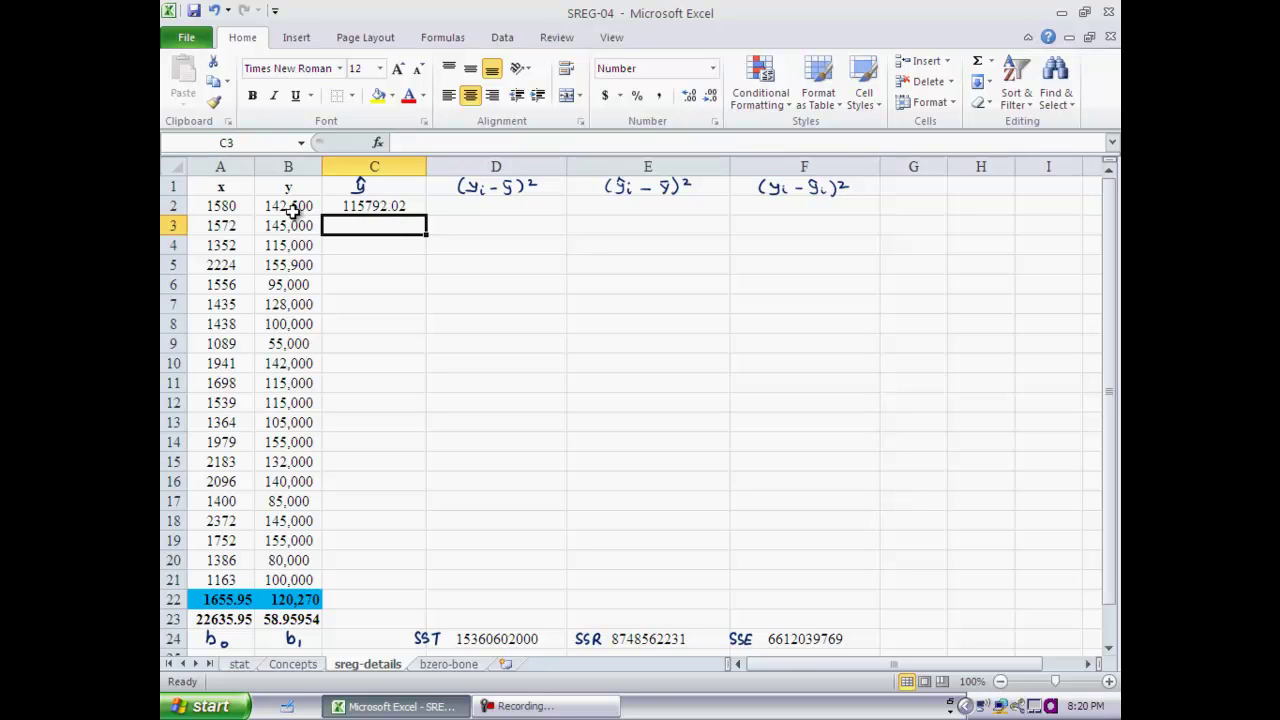
click(357, 206)
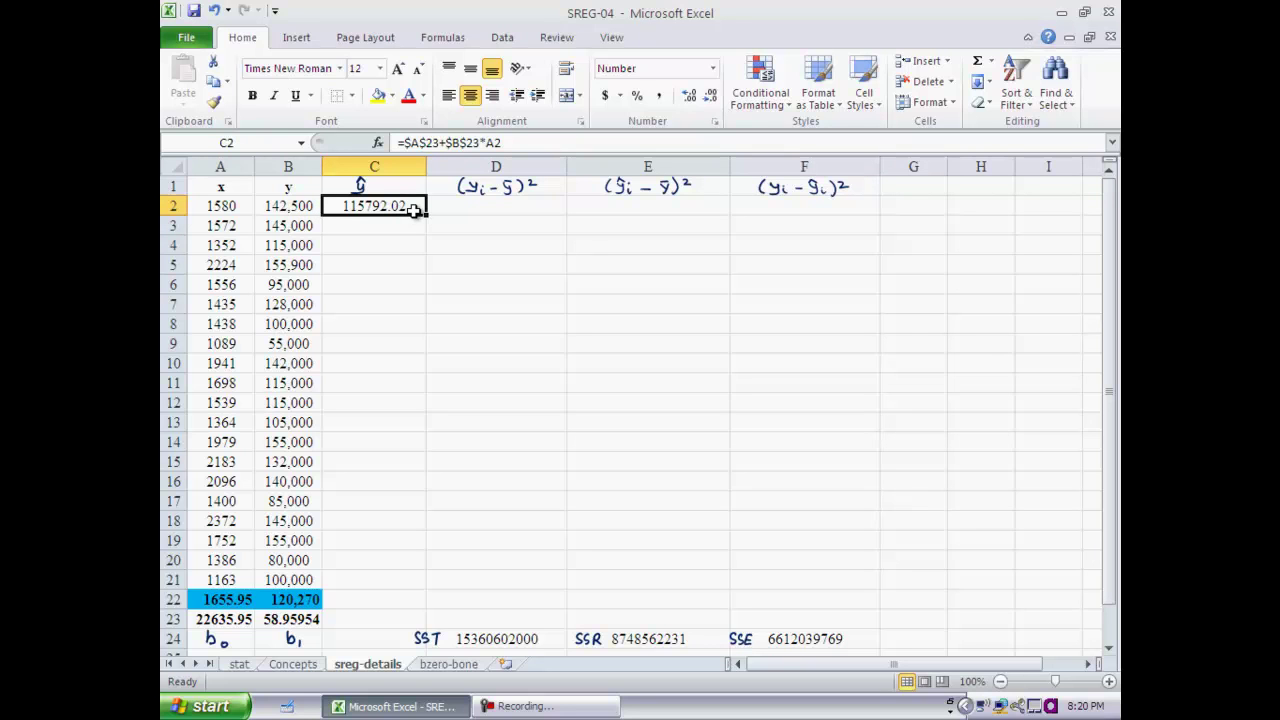
drag(428, 214, 422, 587)
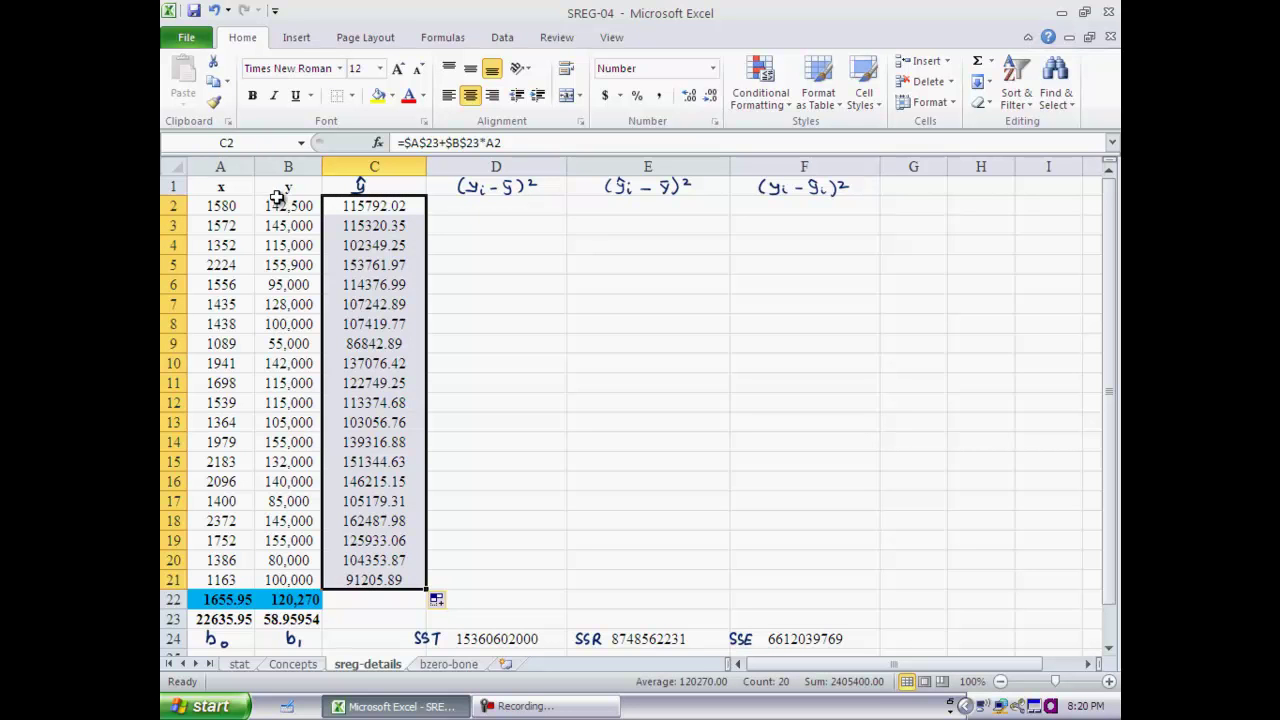
- Enter =AVERAGE(C2:C21) in C22 to average the predicted prices
click(289, 165)
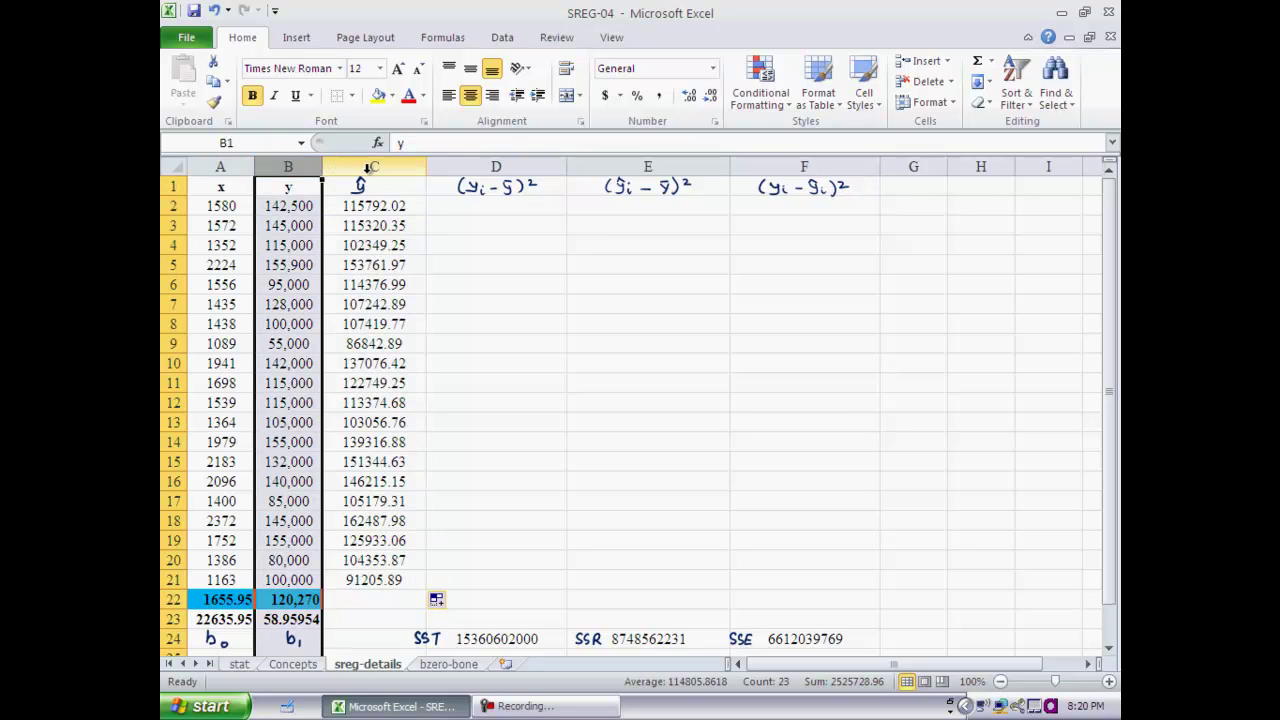
click(372, 166)
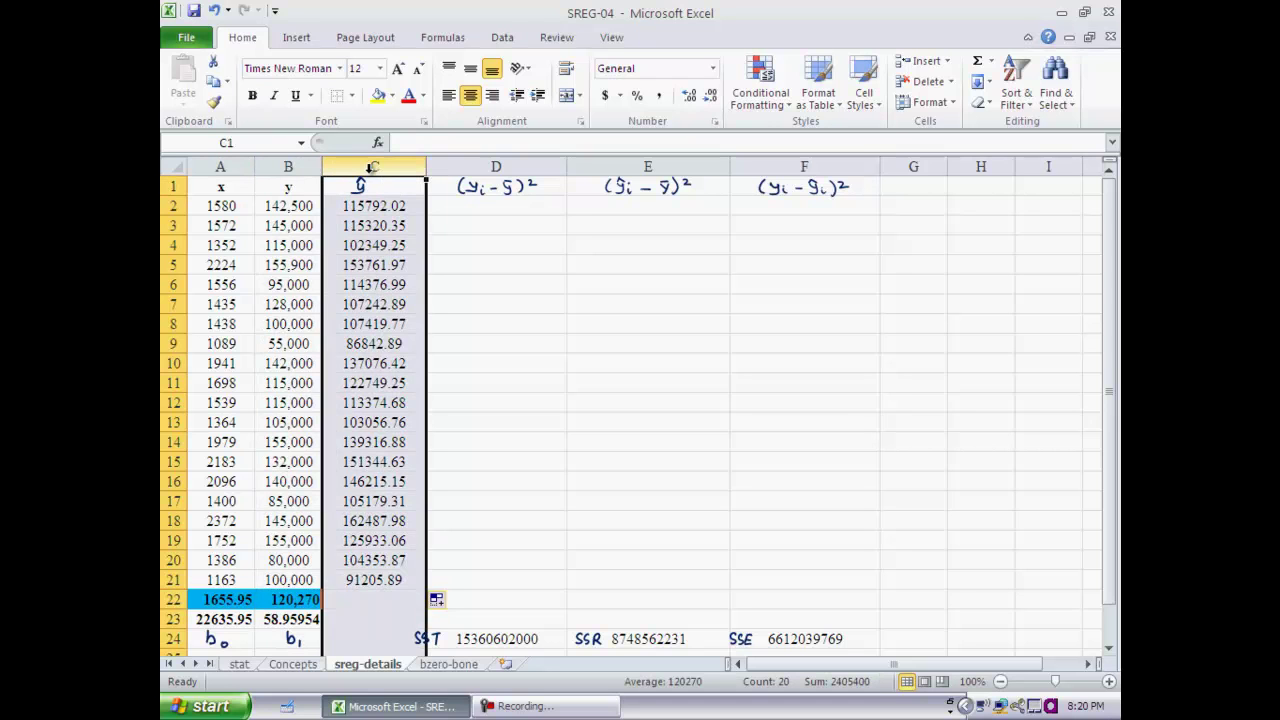
click(386, 603)
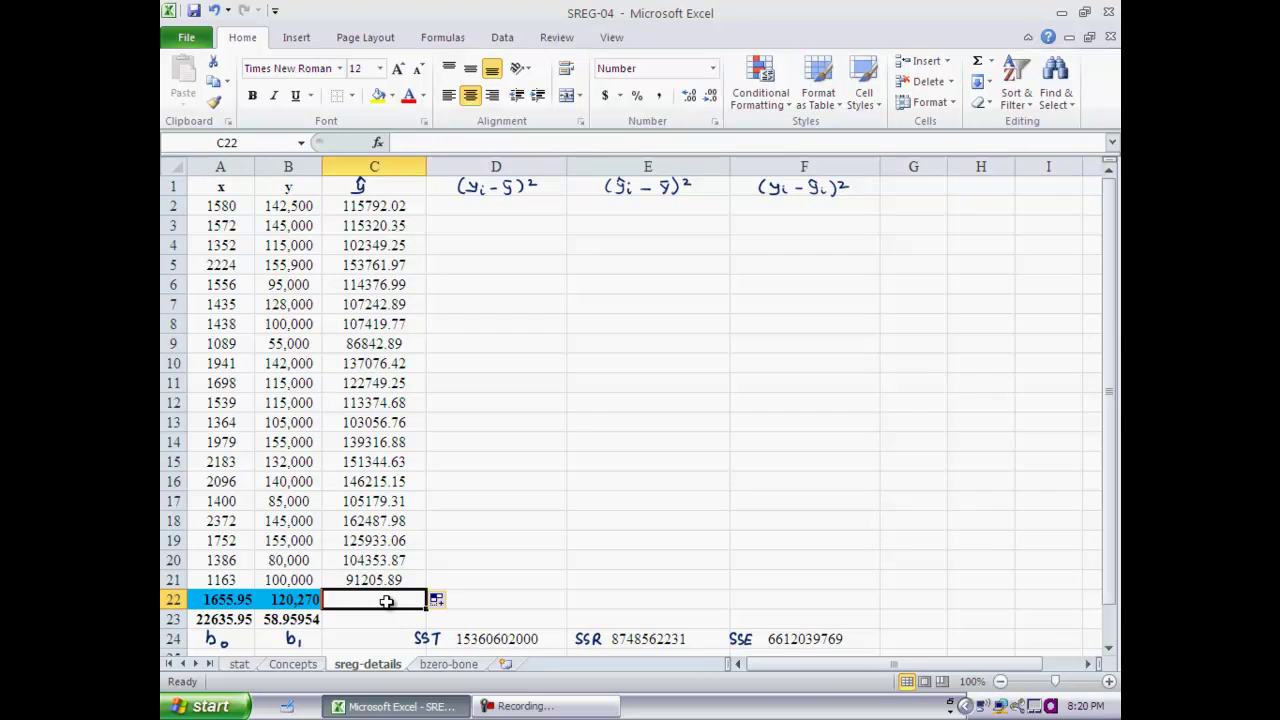
text(=)
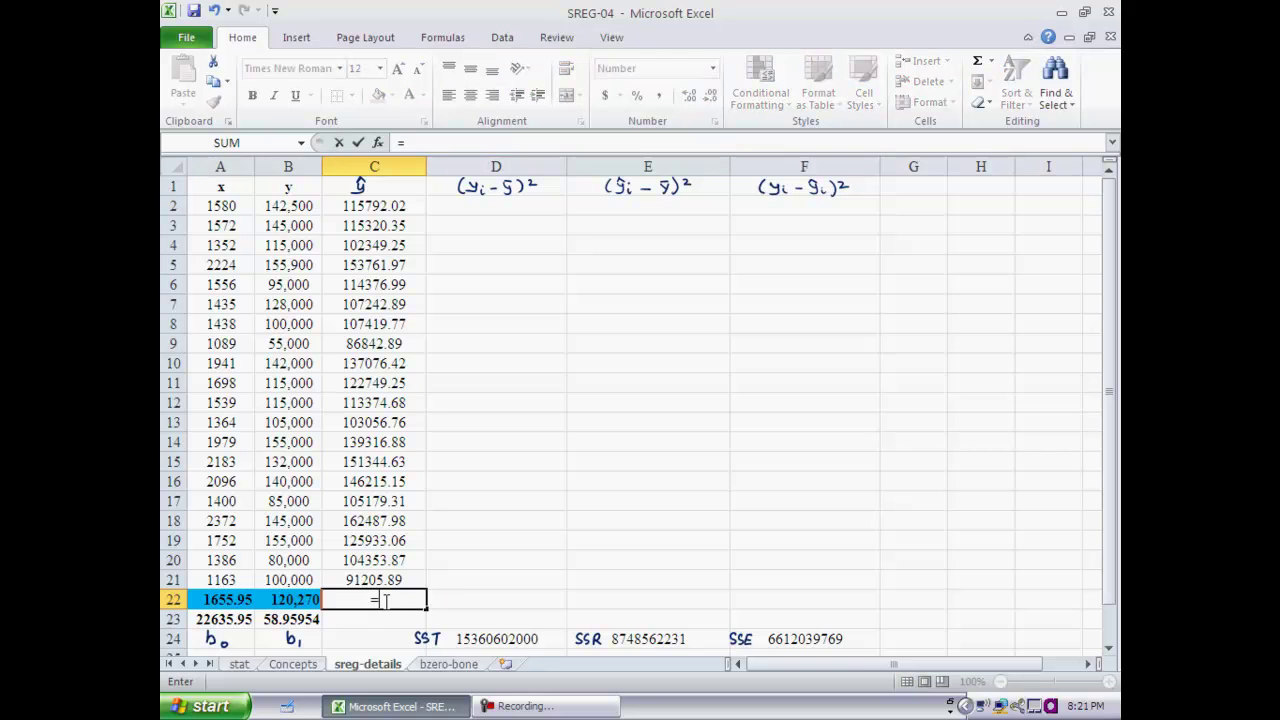
text(average()
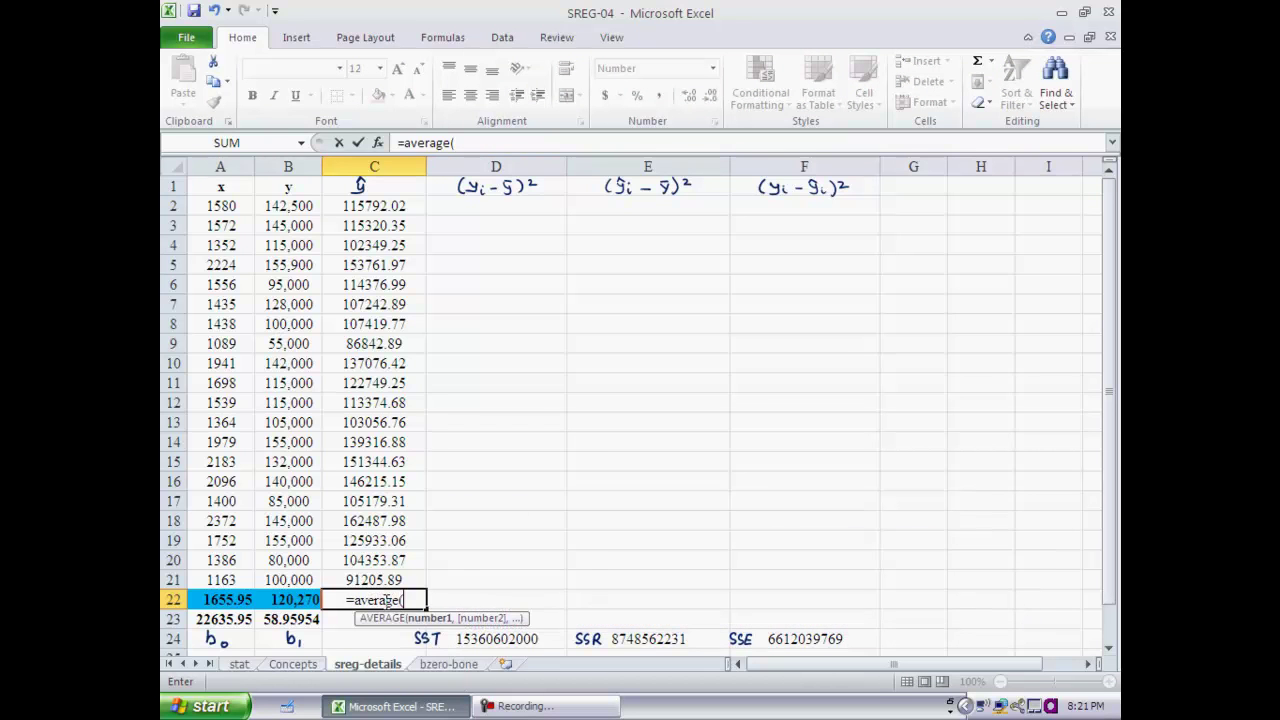
drag(385, 203, 371, 580)
text())
key(Return)
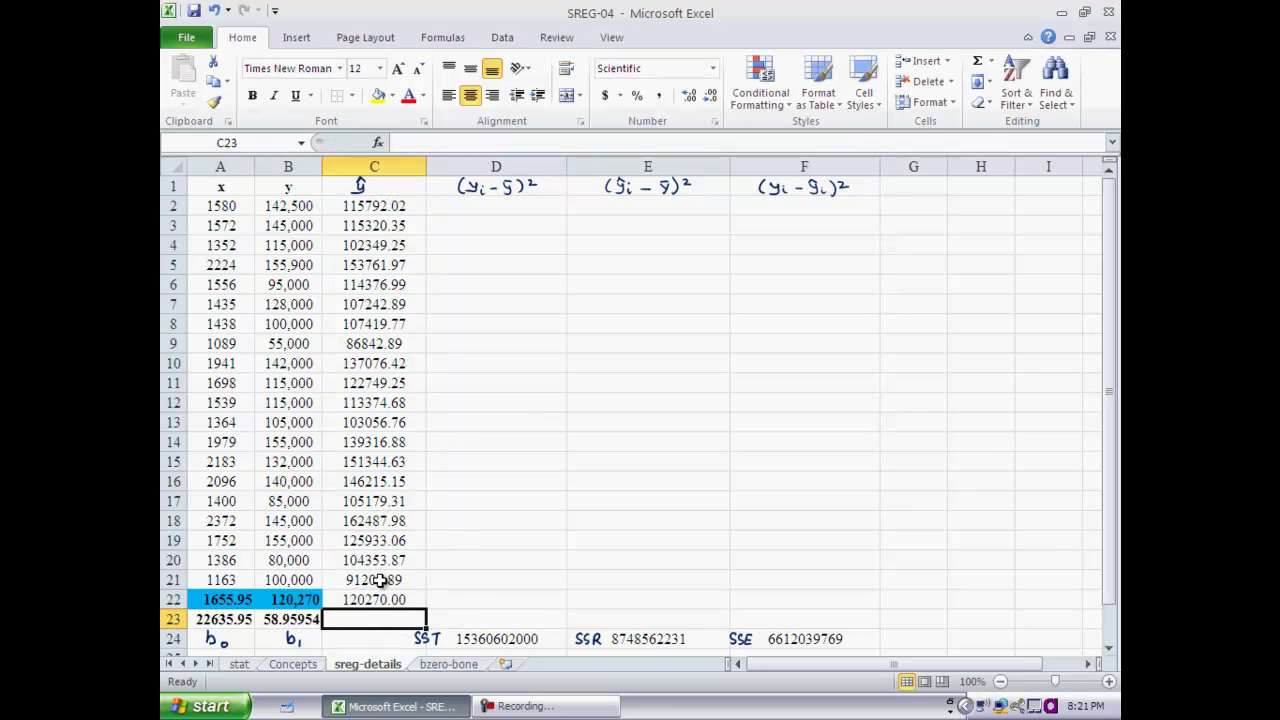
- Compare the predicted average 120270.00 in C22 with the mean of y in B22
click(381, 599)
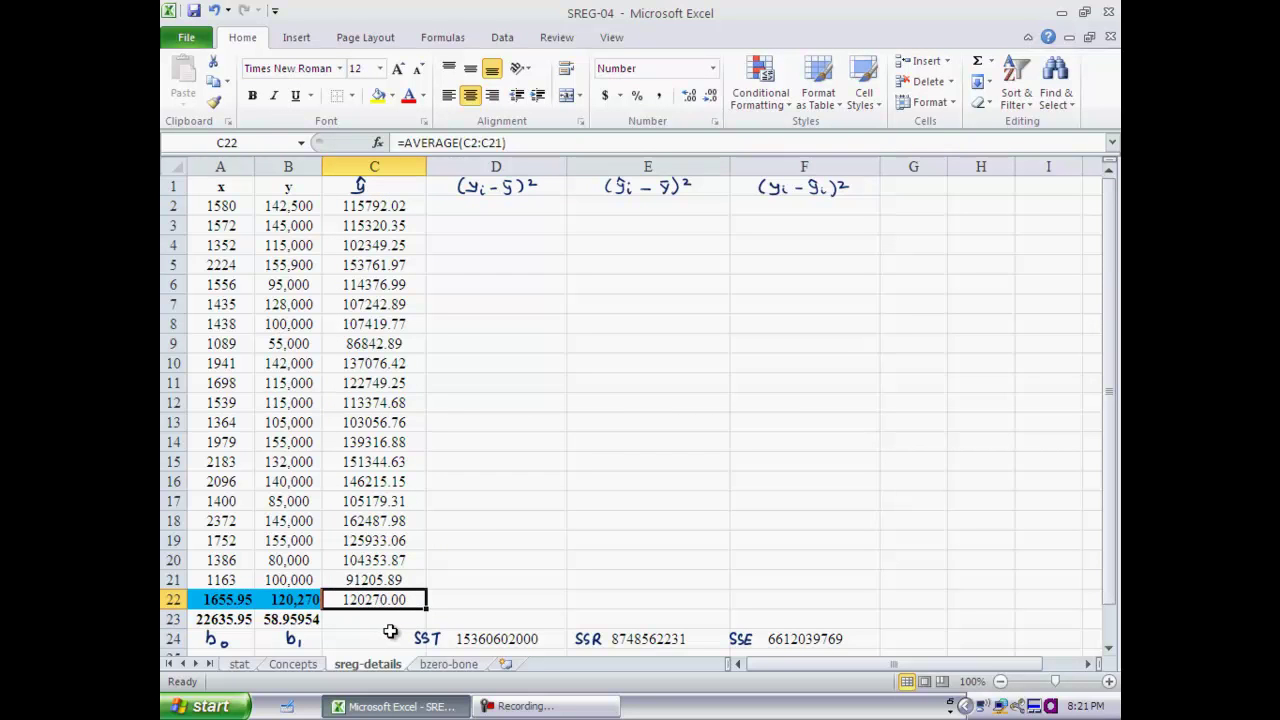
click(287, 602)
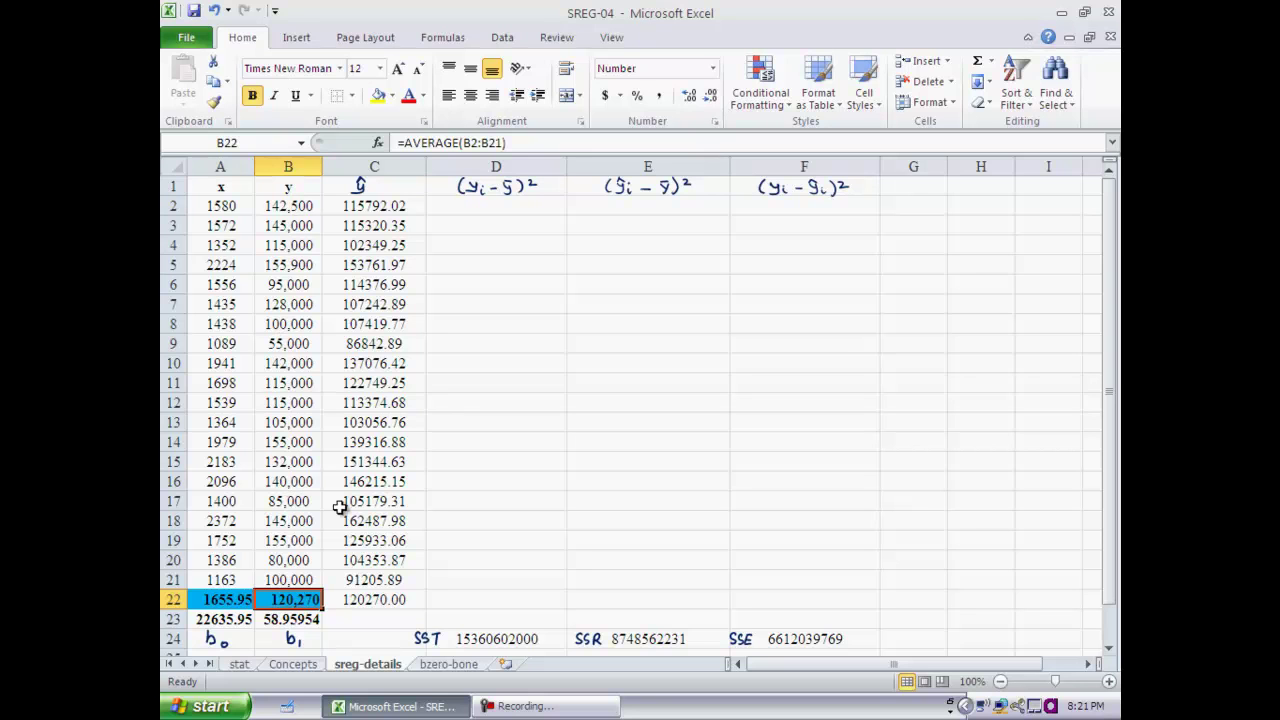
click(370, 599)
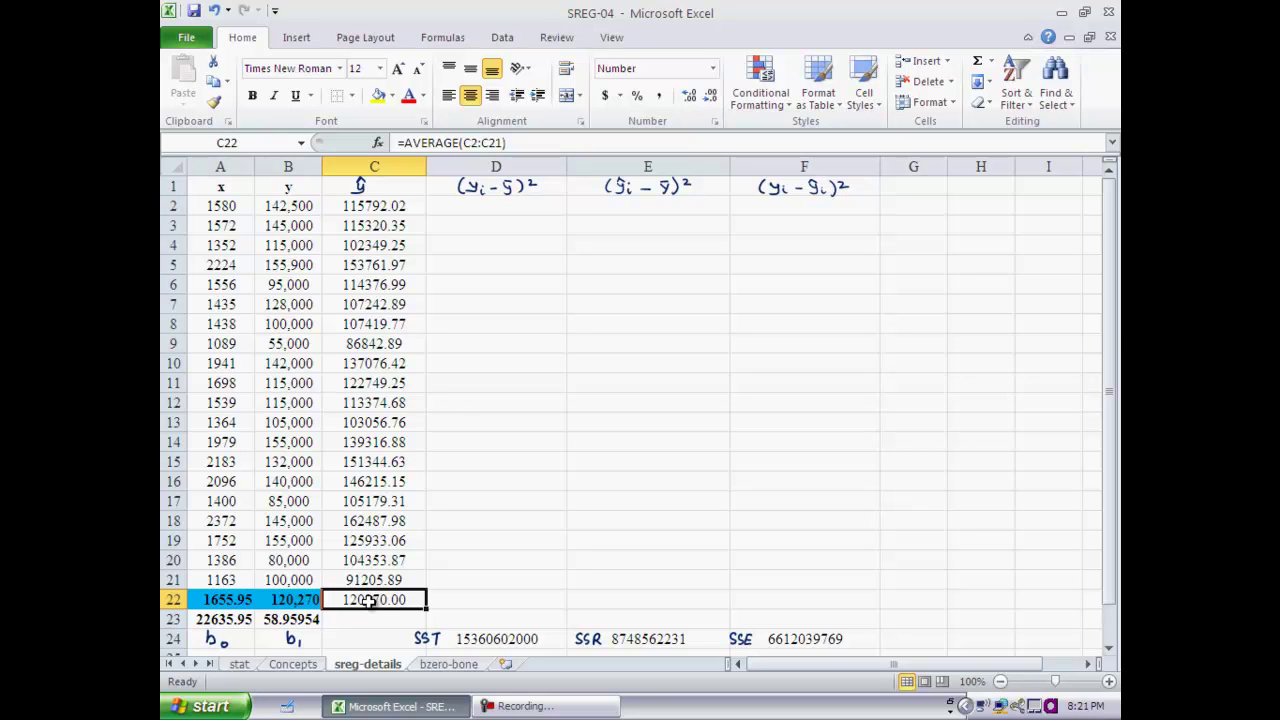
click(302, 600)
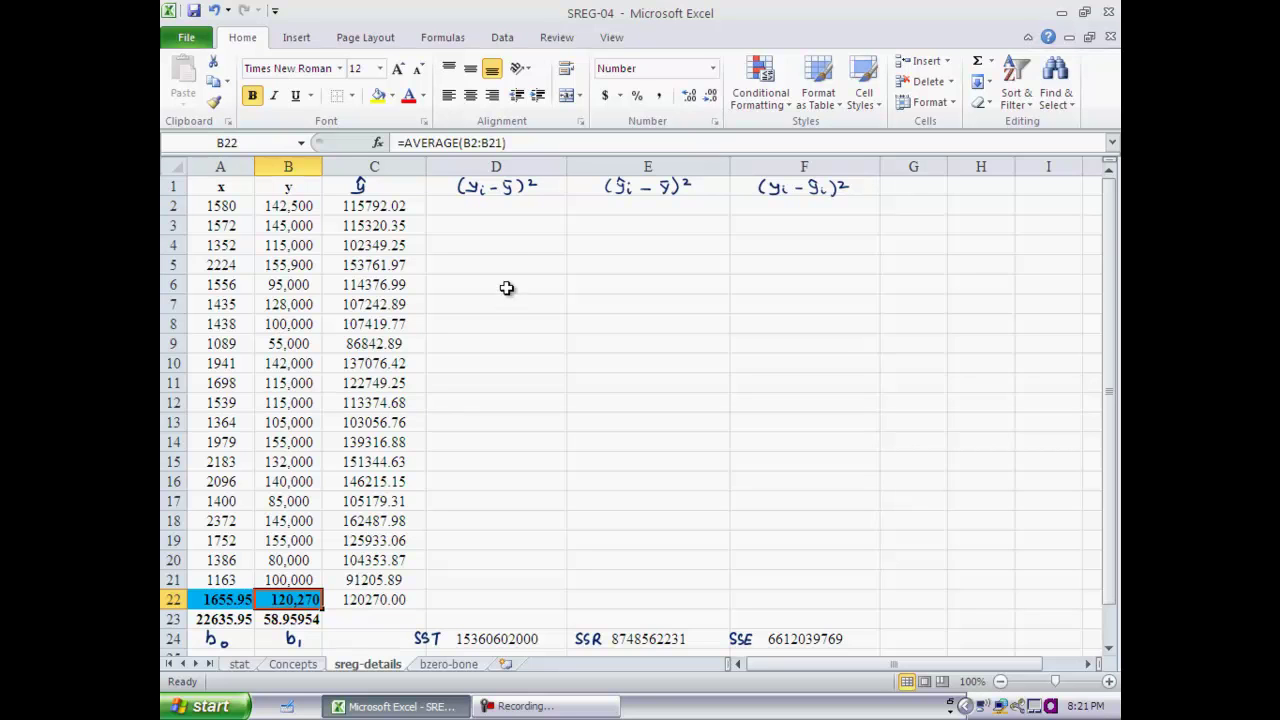
click(537, 205)
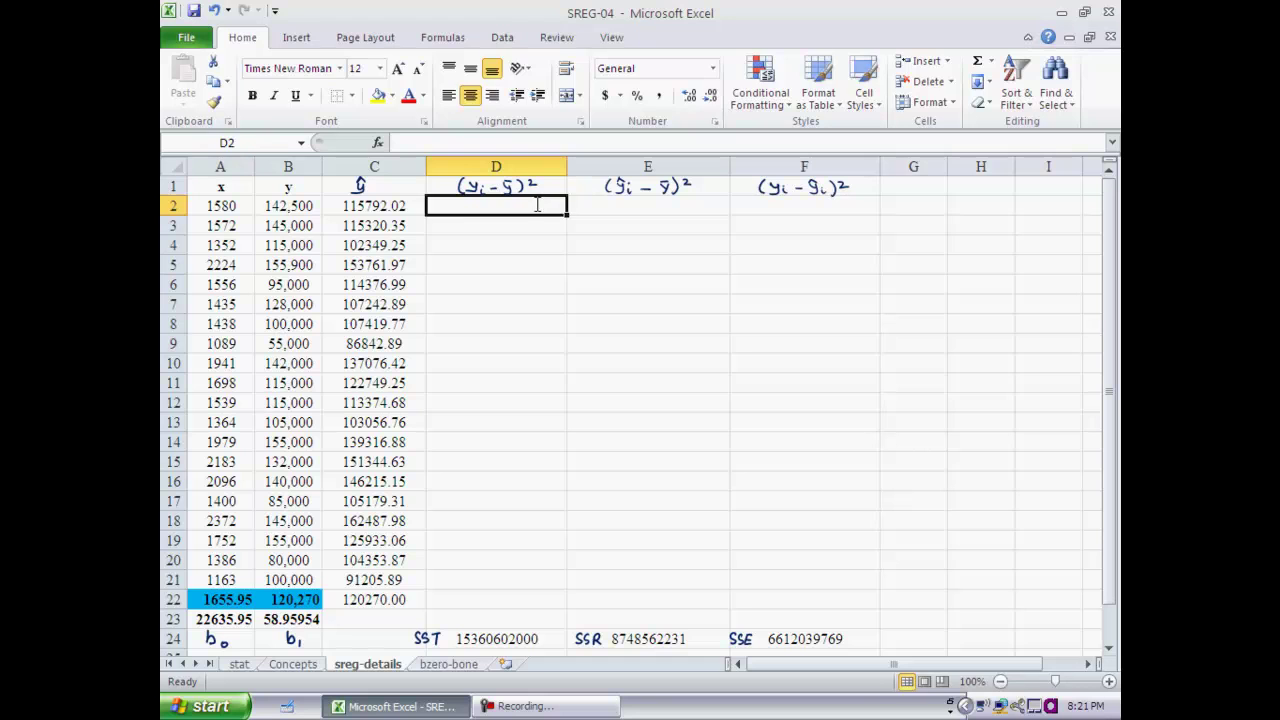
- Enter =(B2-$B$22)^2 in D2 and fill it down to D21
text(=)
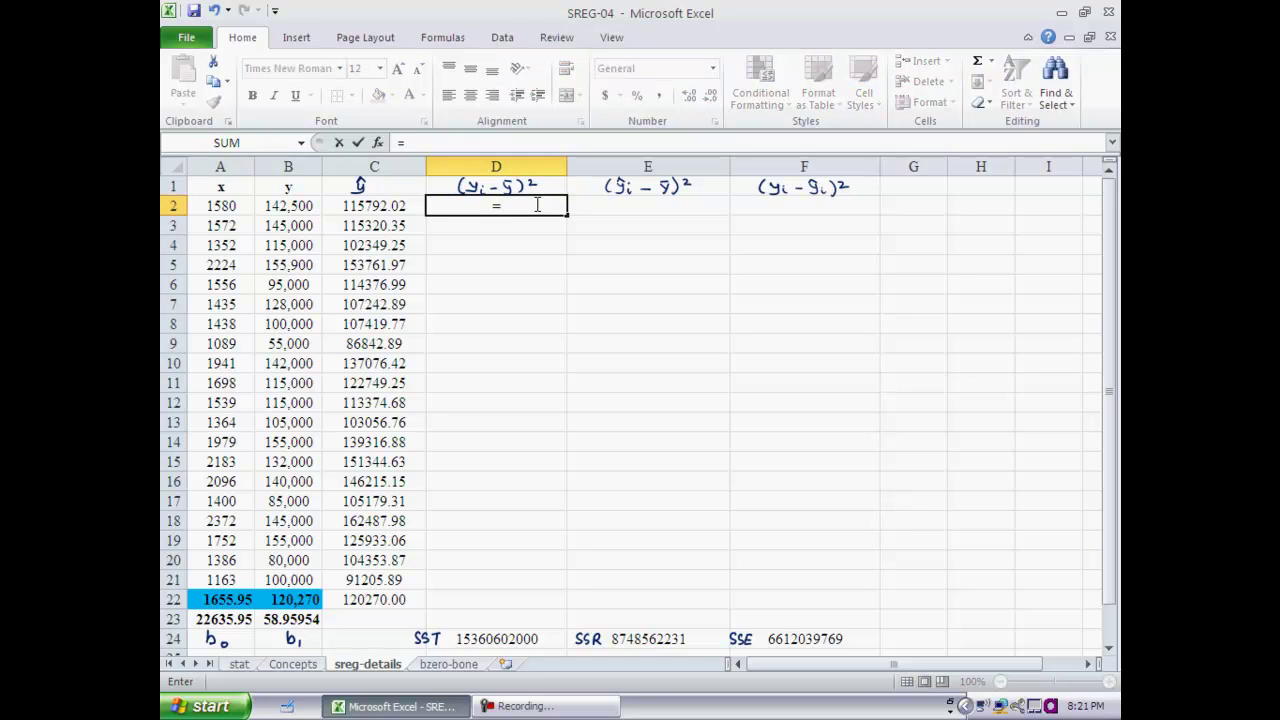
text(()
click(286, 212)
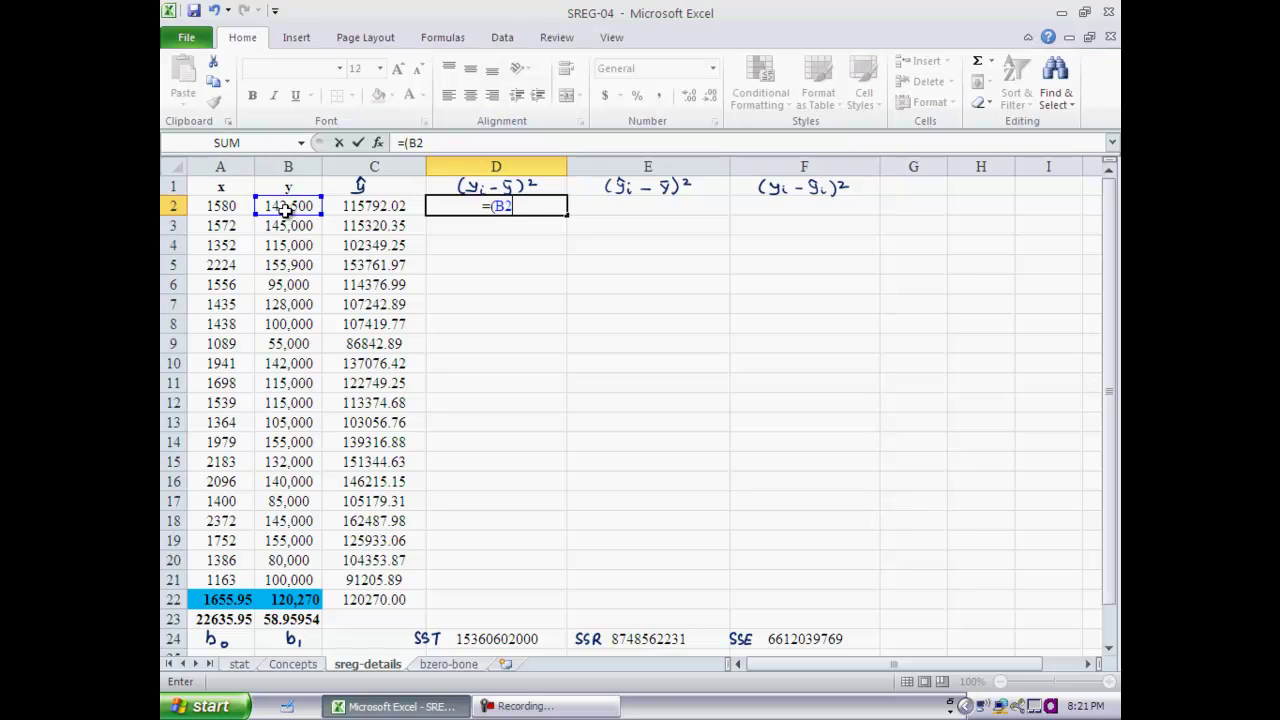
text(-)
click(278, 600)
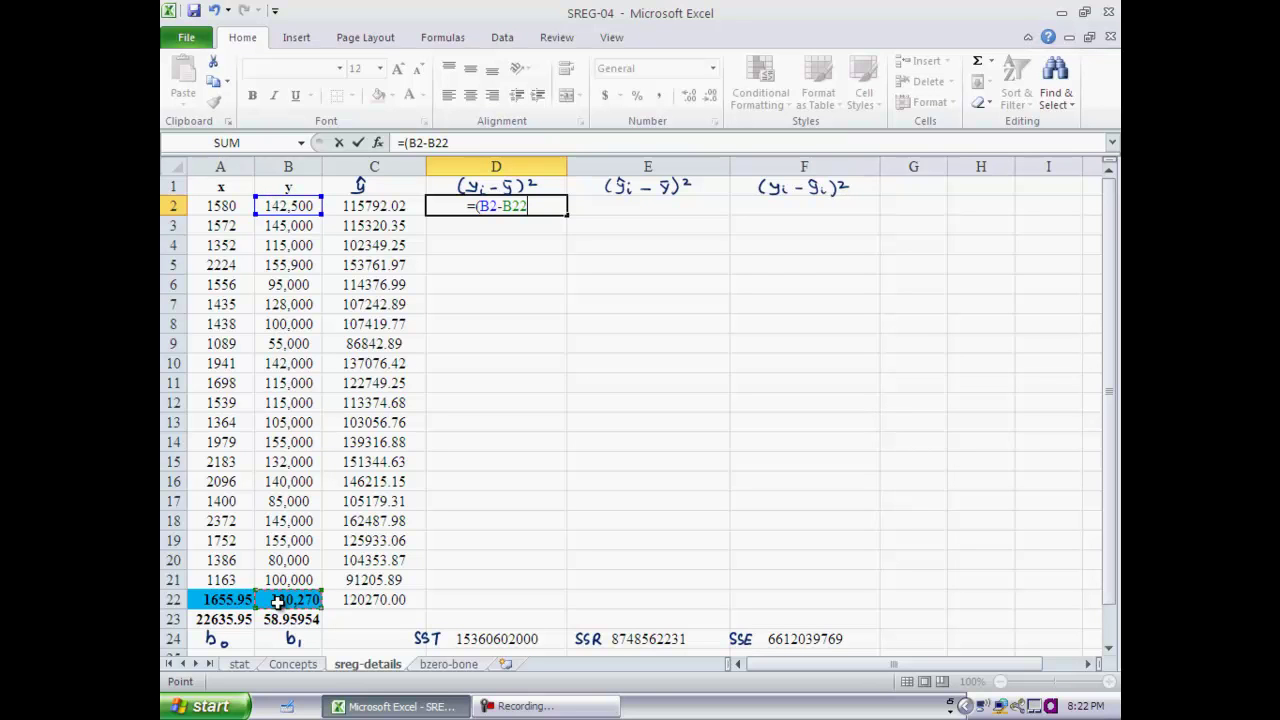
key(F4)
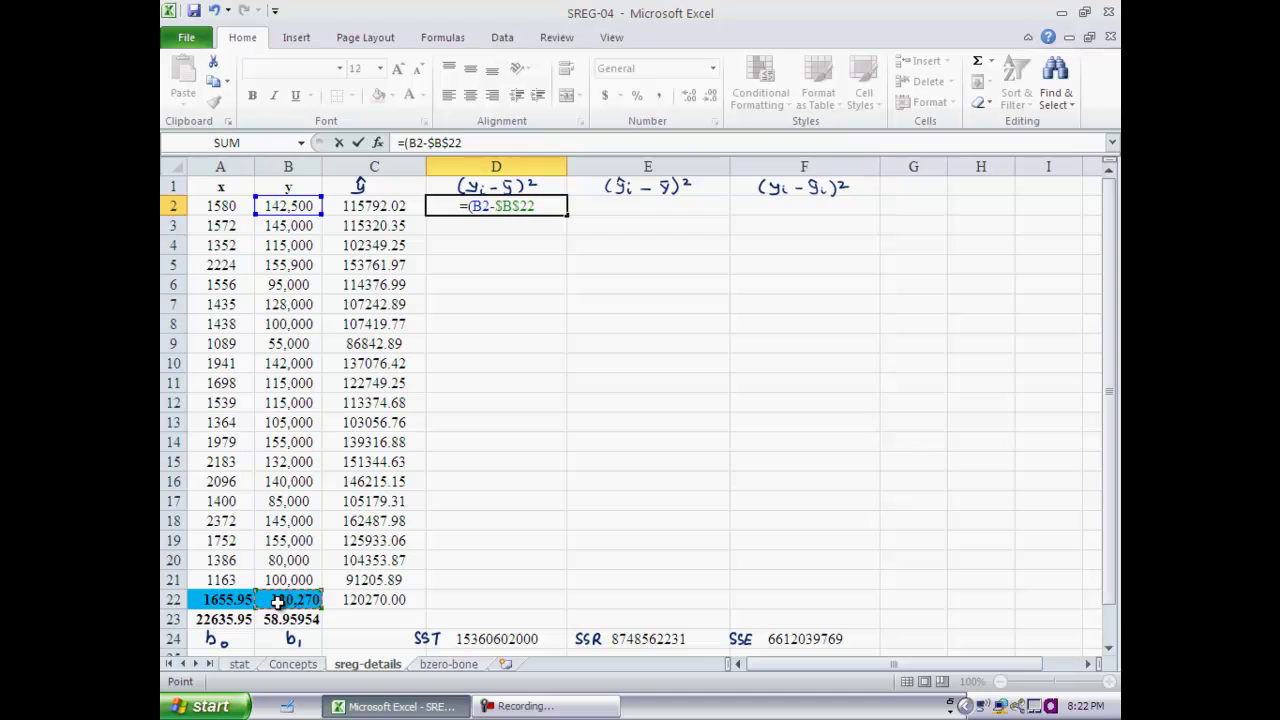
text()^@)
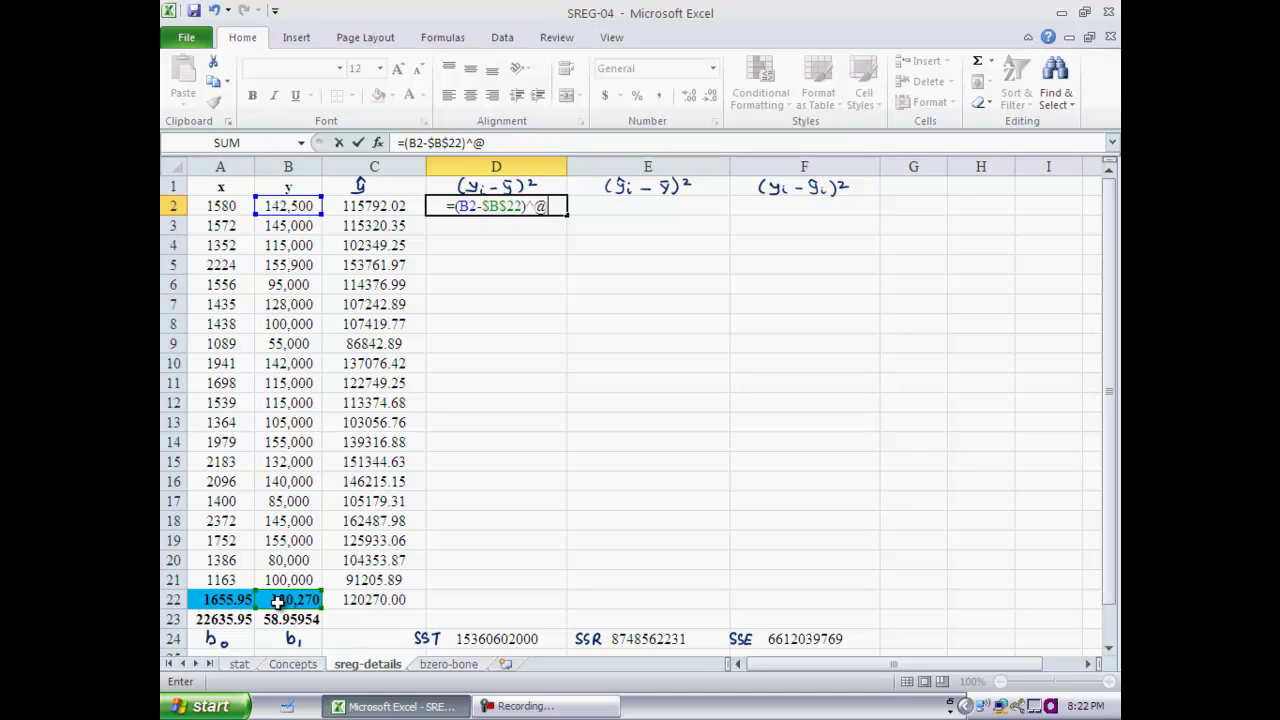
key(BackSpace)
text(2)
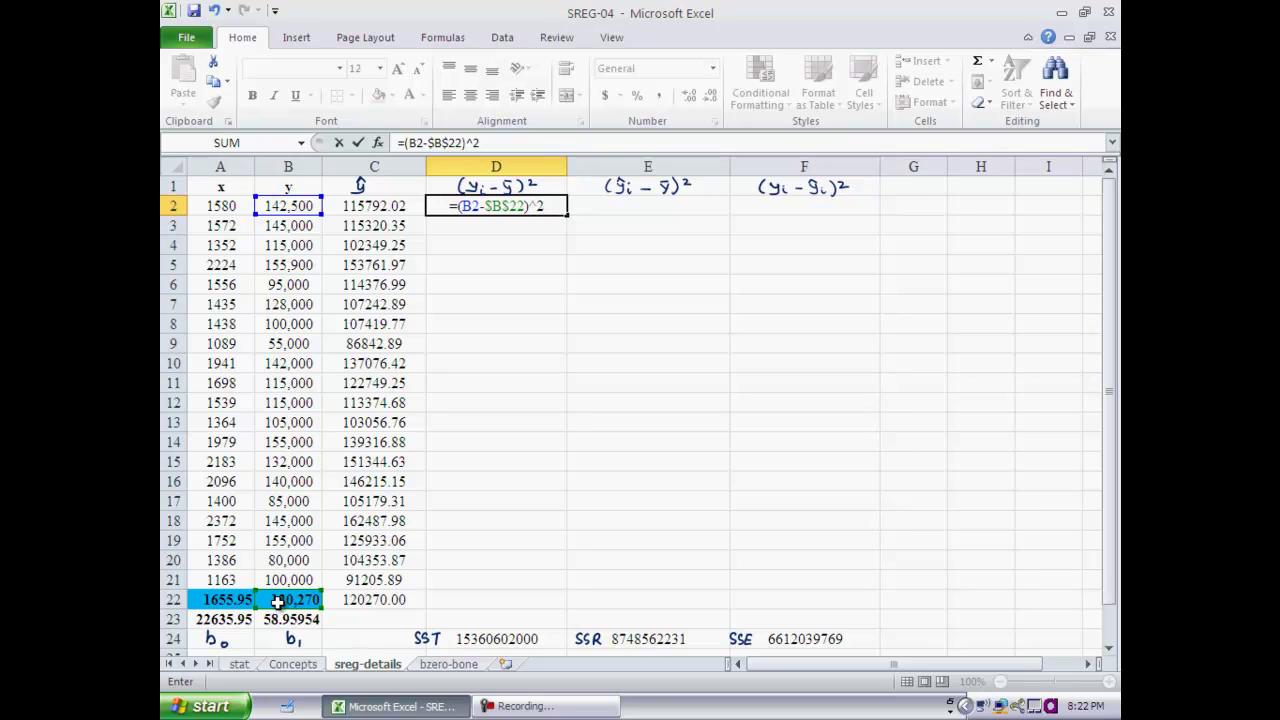
key(Return)
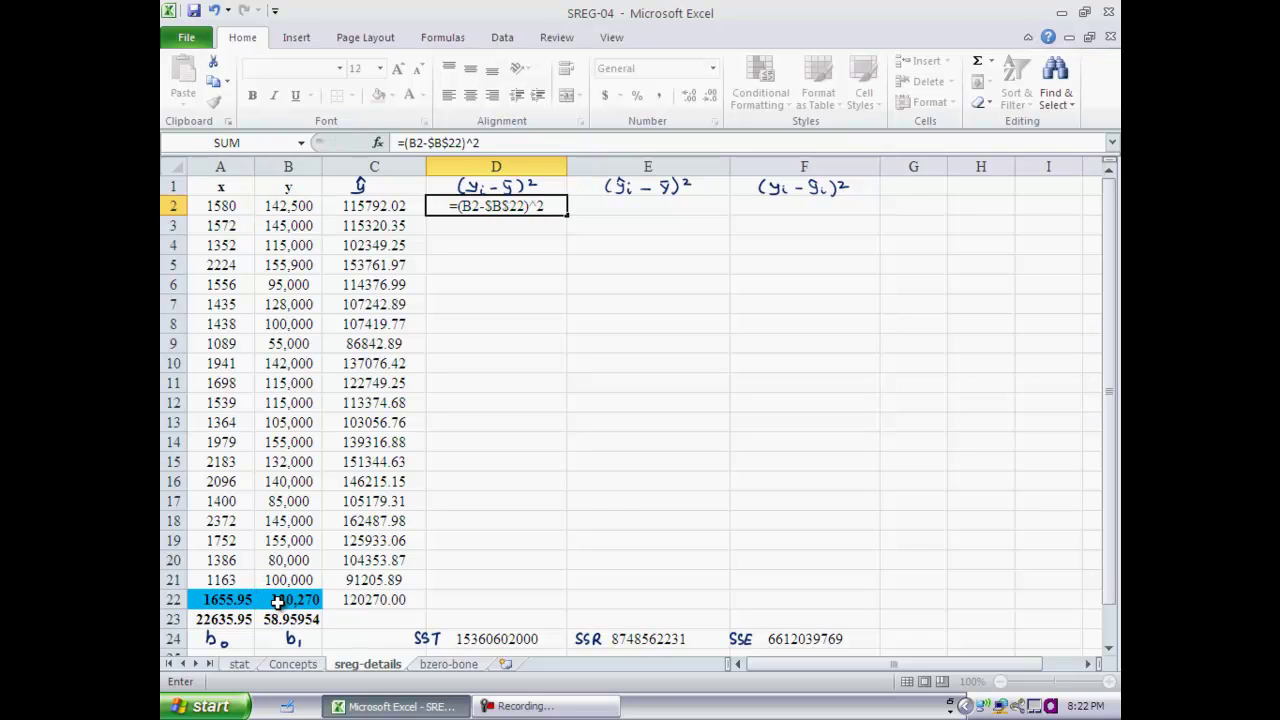
click(521, 207)
drag(568, 215, 511, 598)
click(509, 602)
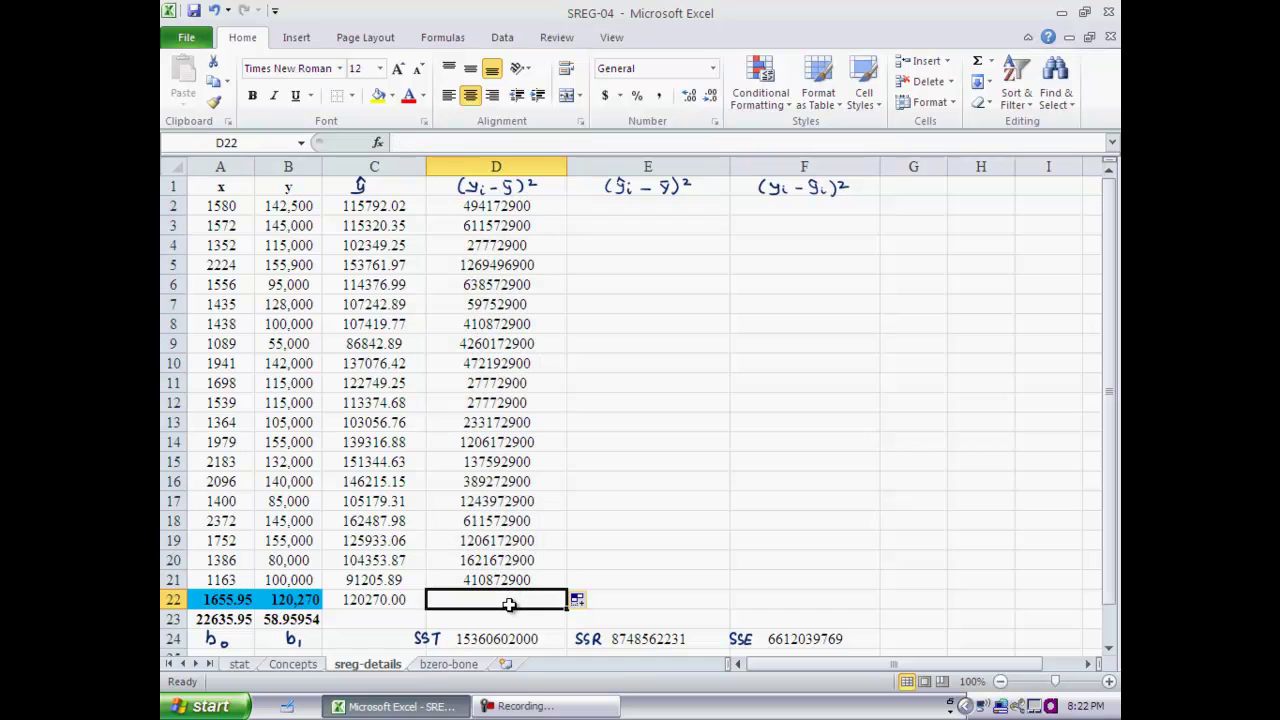
text(=sum()
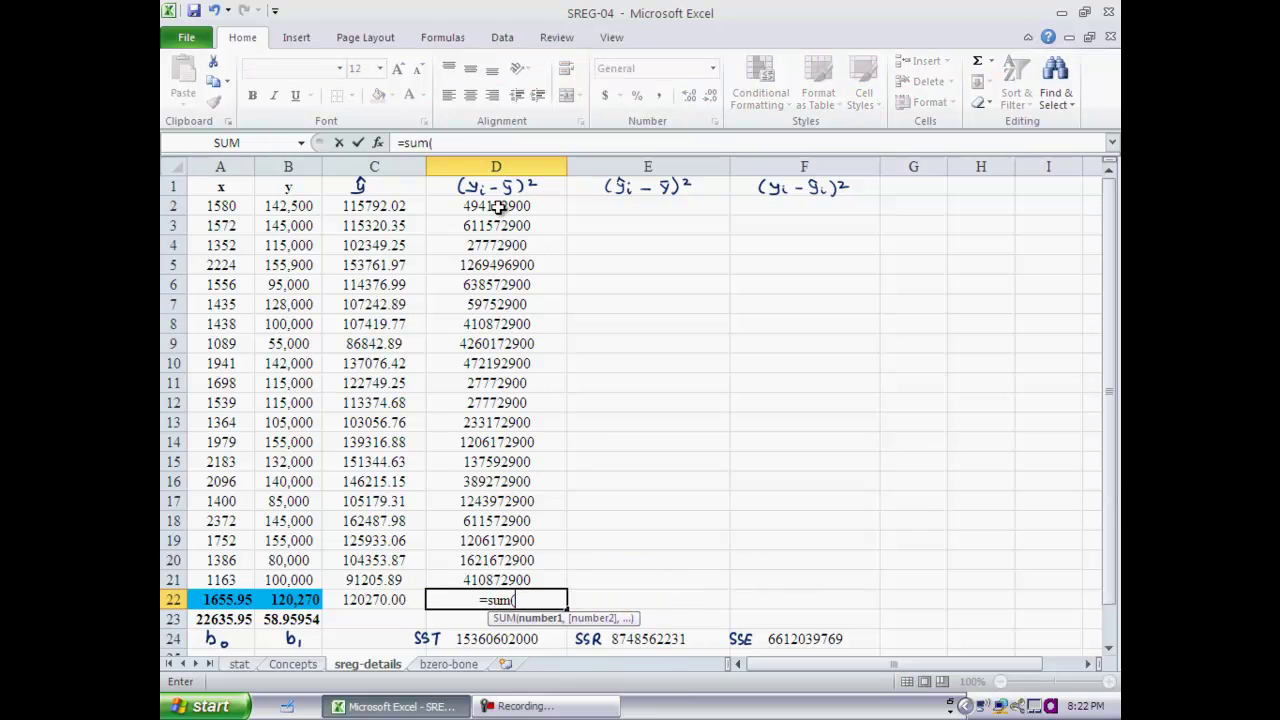
drag(500, 205, 493, 580)
text())
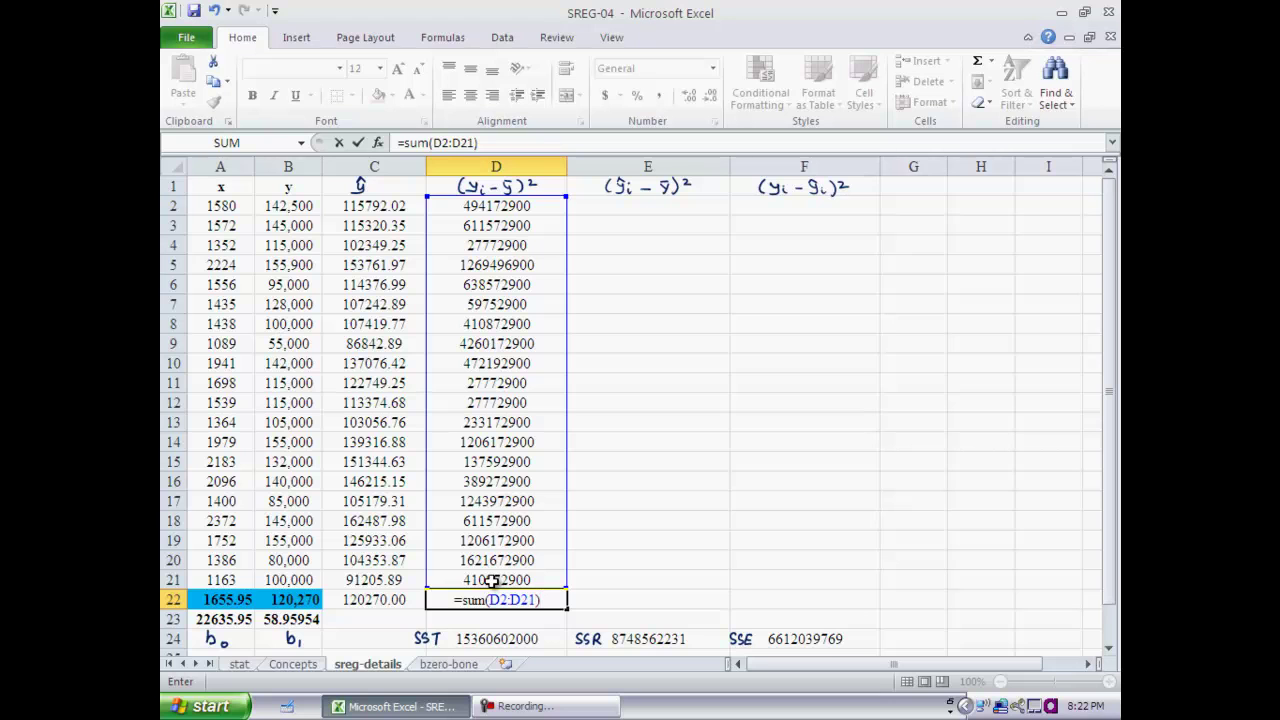
key(Return)
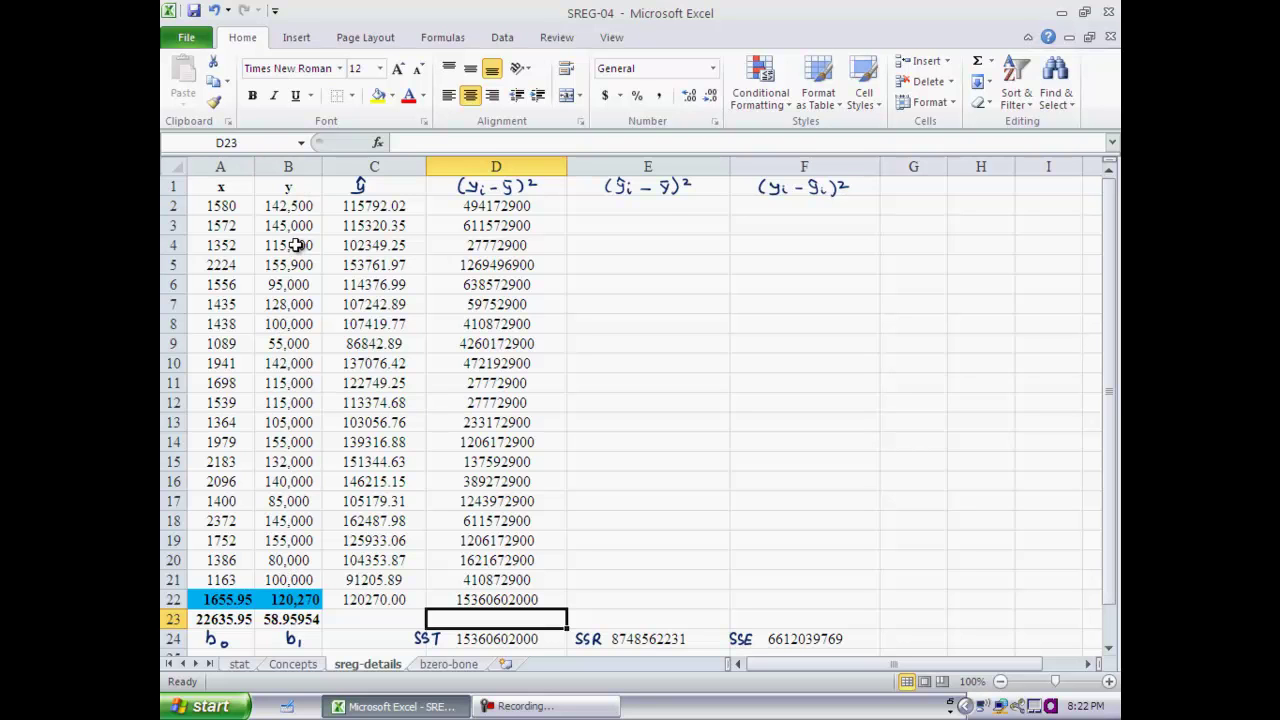
click(672, 204)
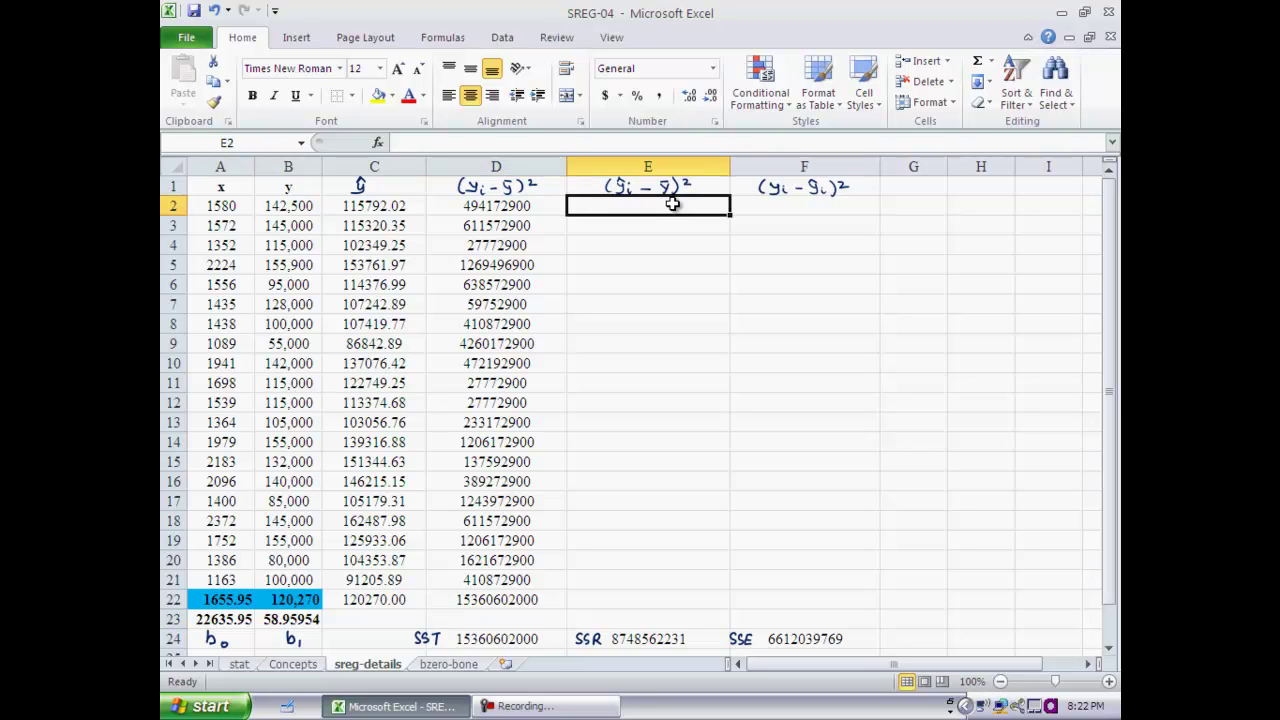
- Enter =(C2-$C$22)^2 in E2 and copy it down to E21
text(=)
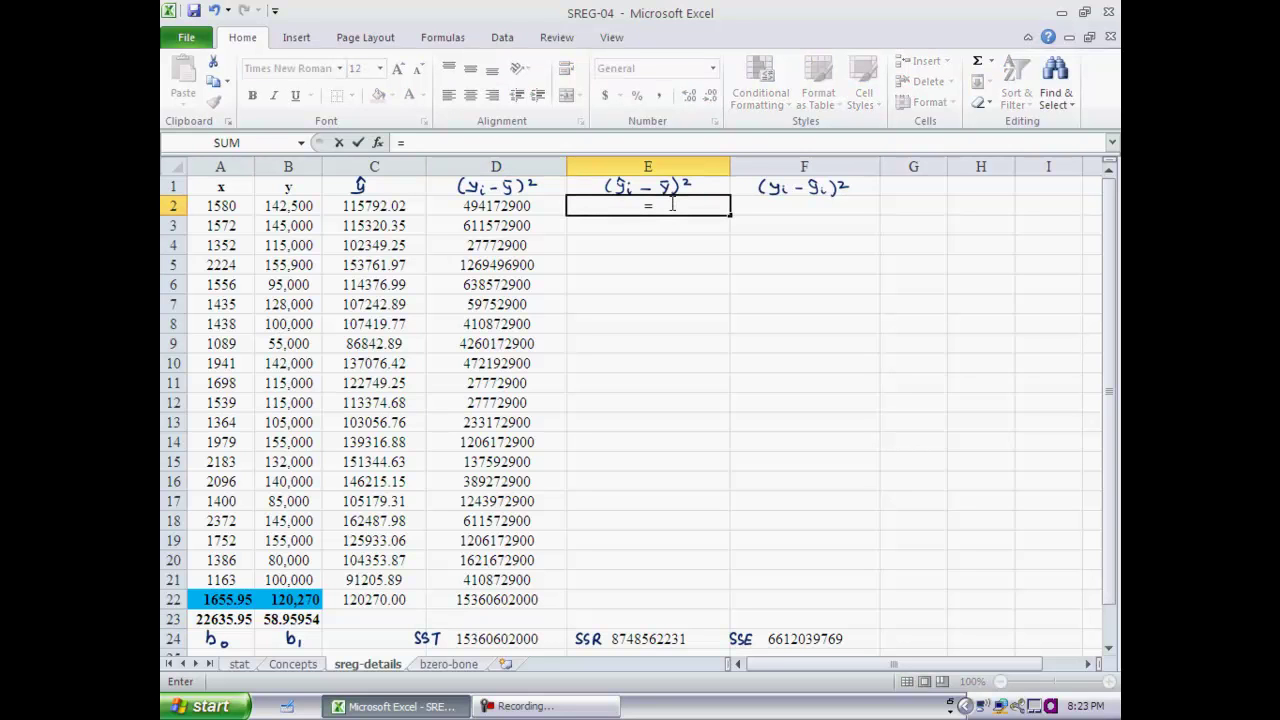
text(()
click(393, 205)
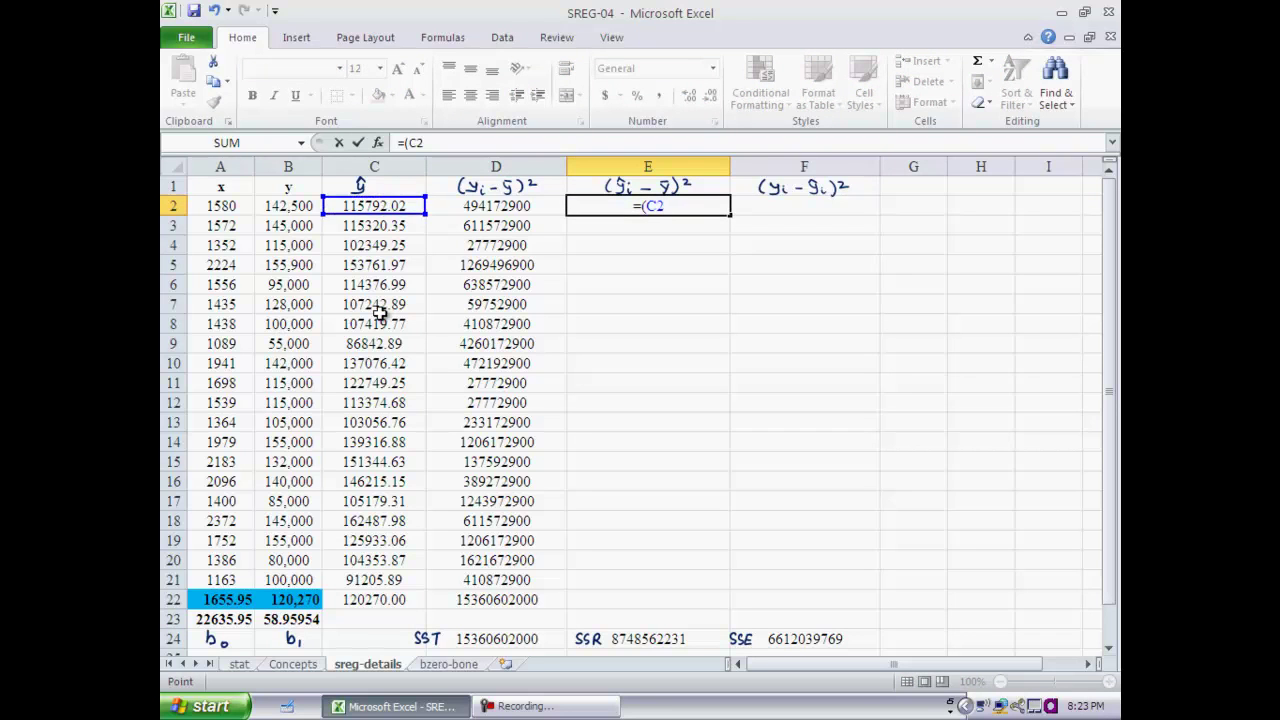
text(-)
click(376, 598)
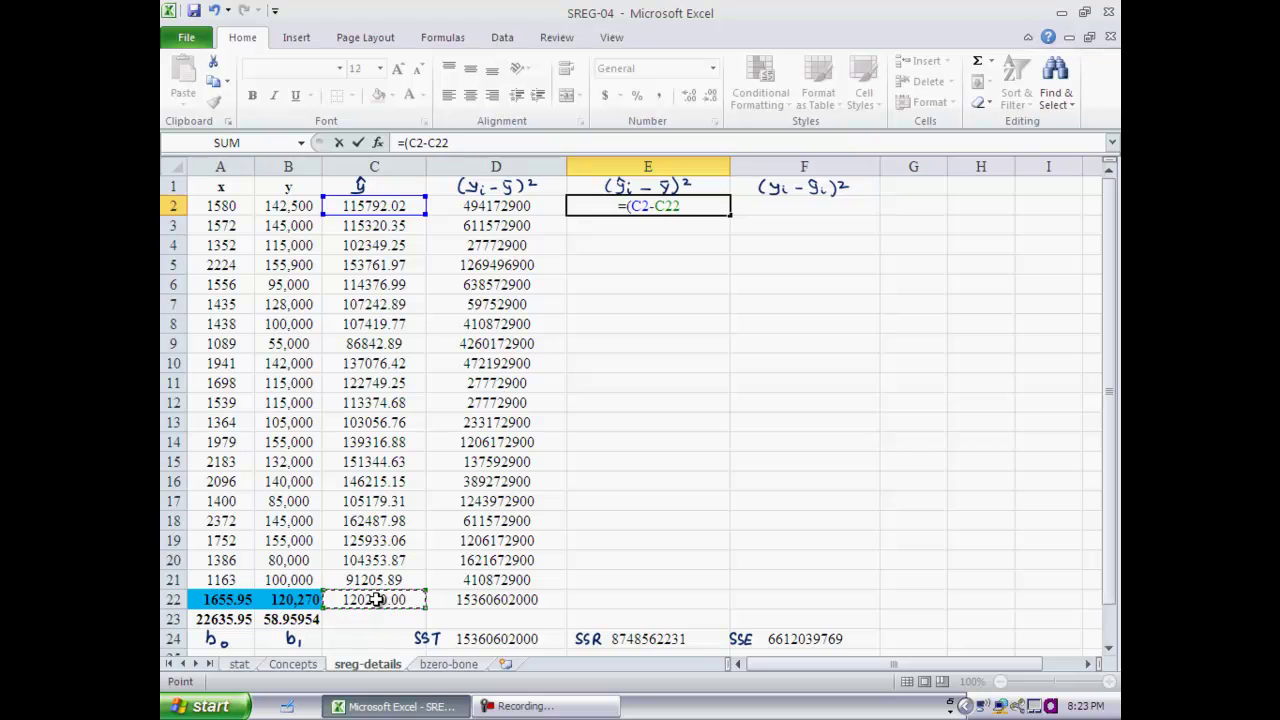
key(F4)
text())
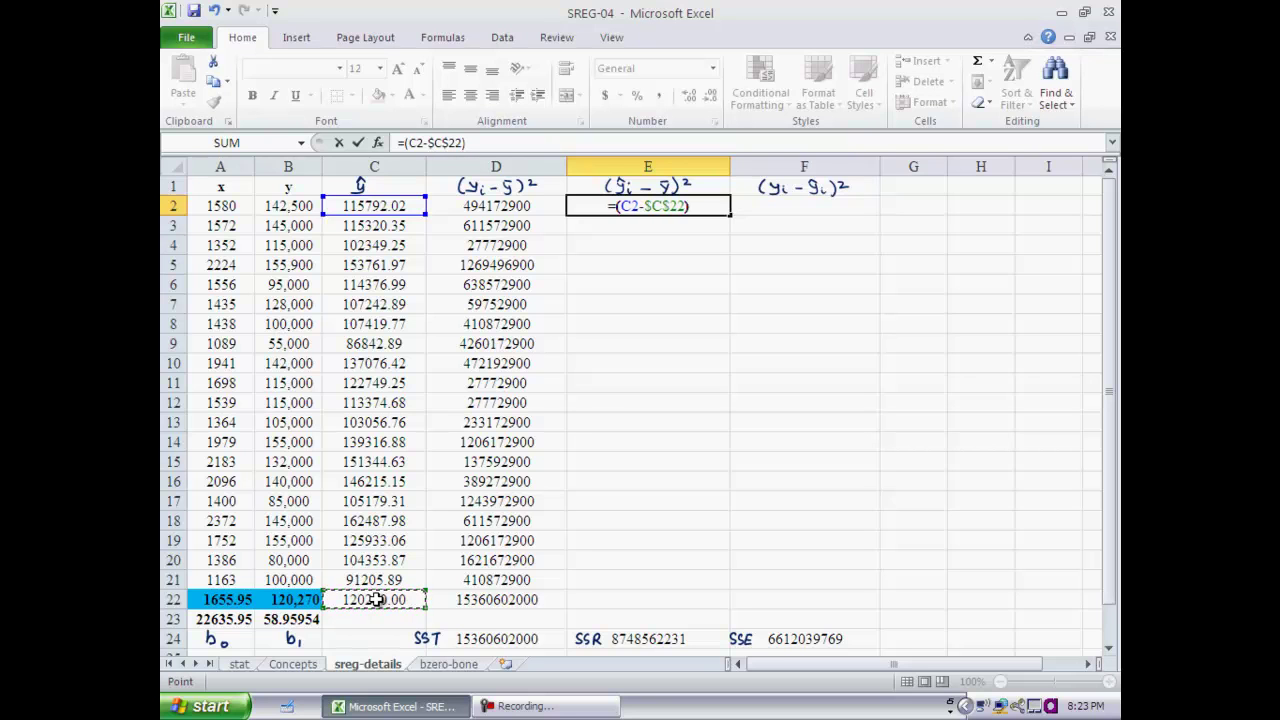
text(^2)
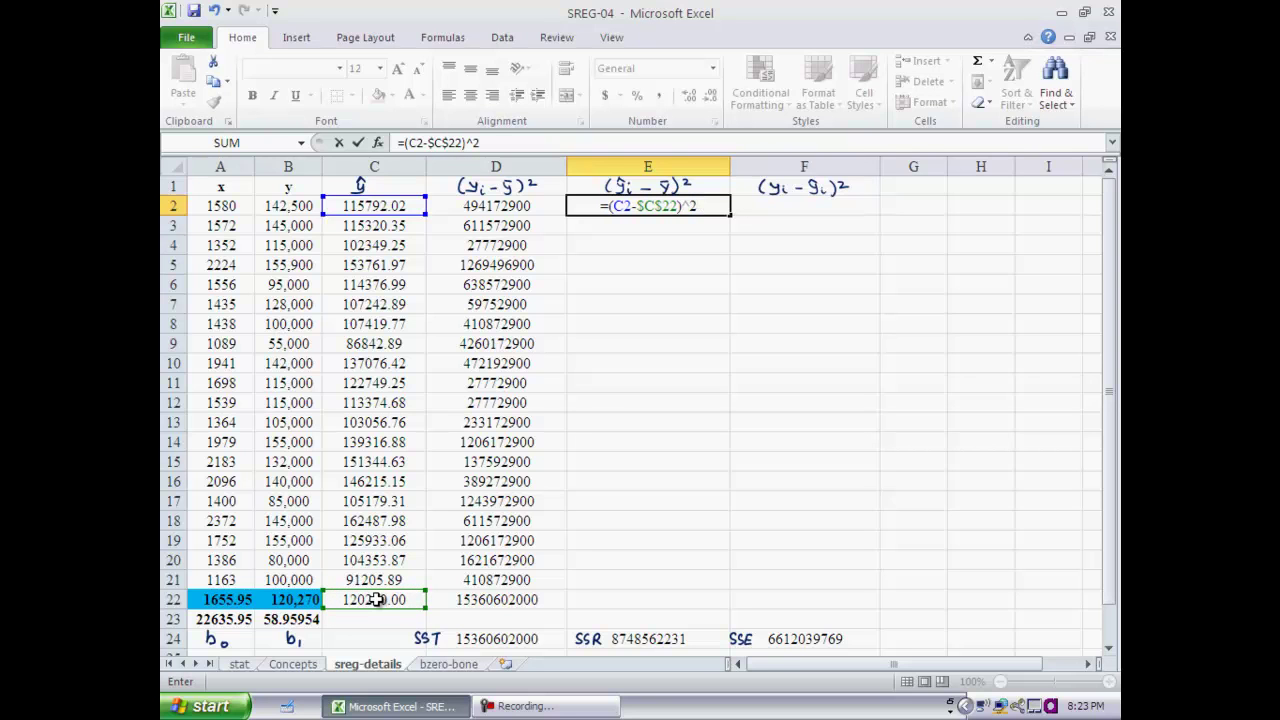
key(Return)
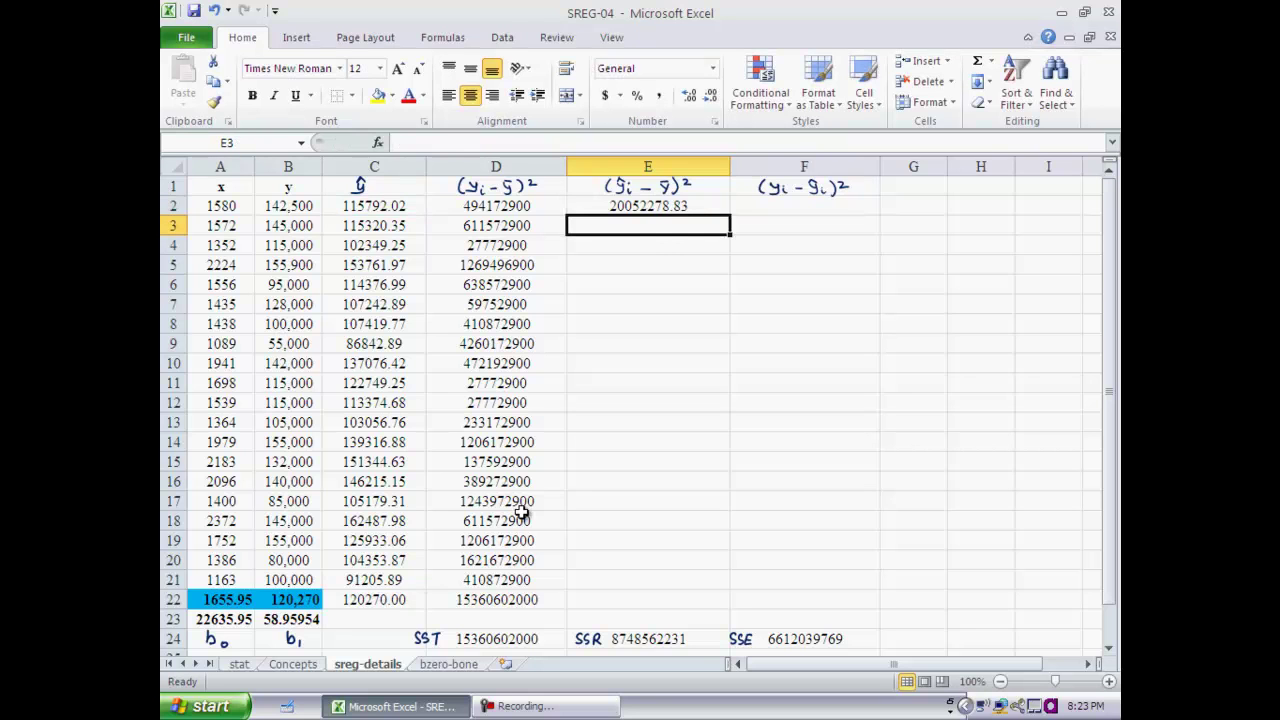
click(650, 207)
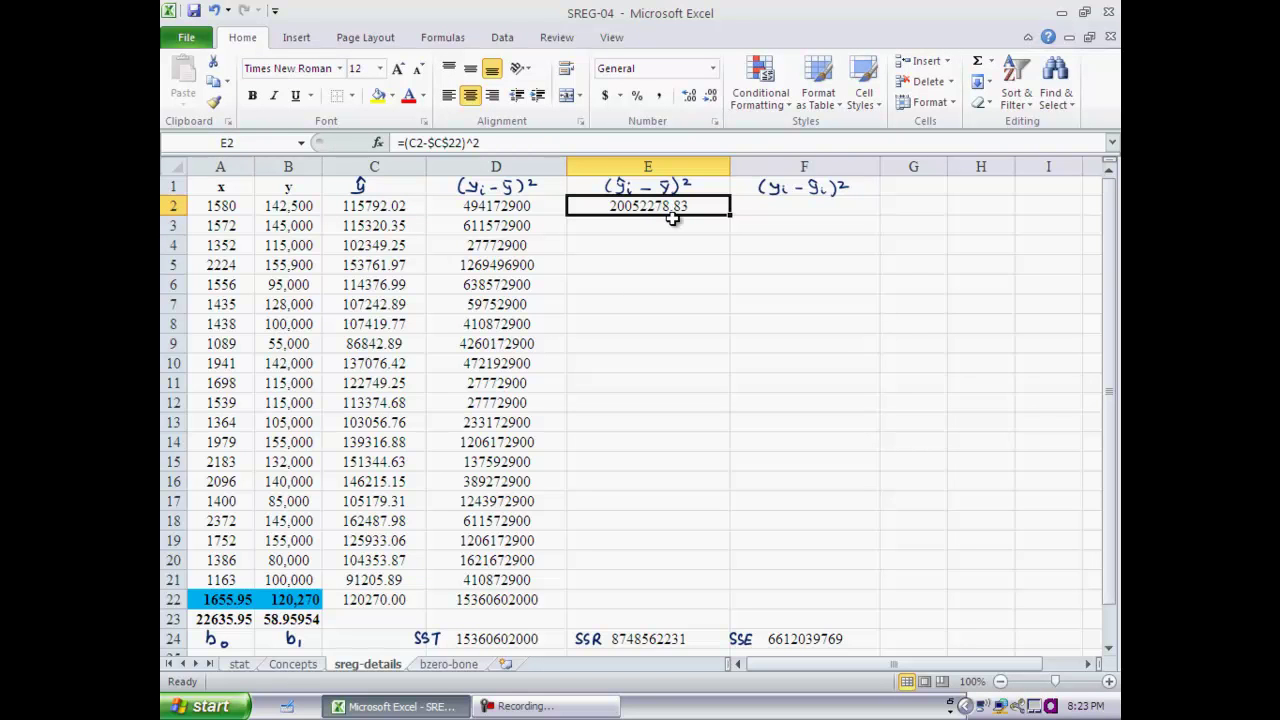
drag(730, 224, 707, 589)
click(693, 598)
text(=sum()
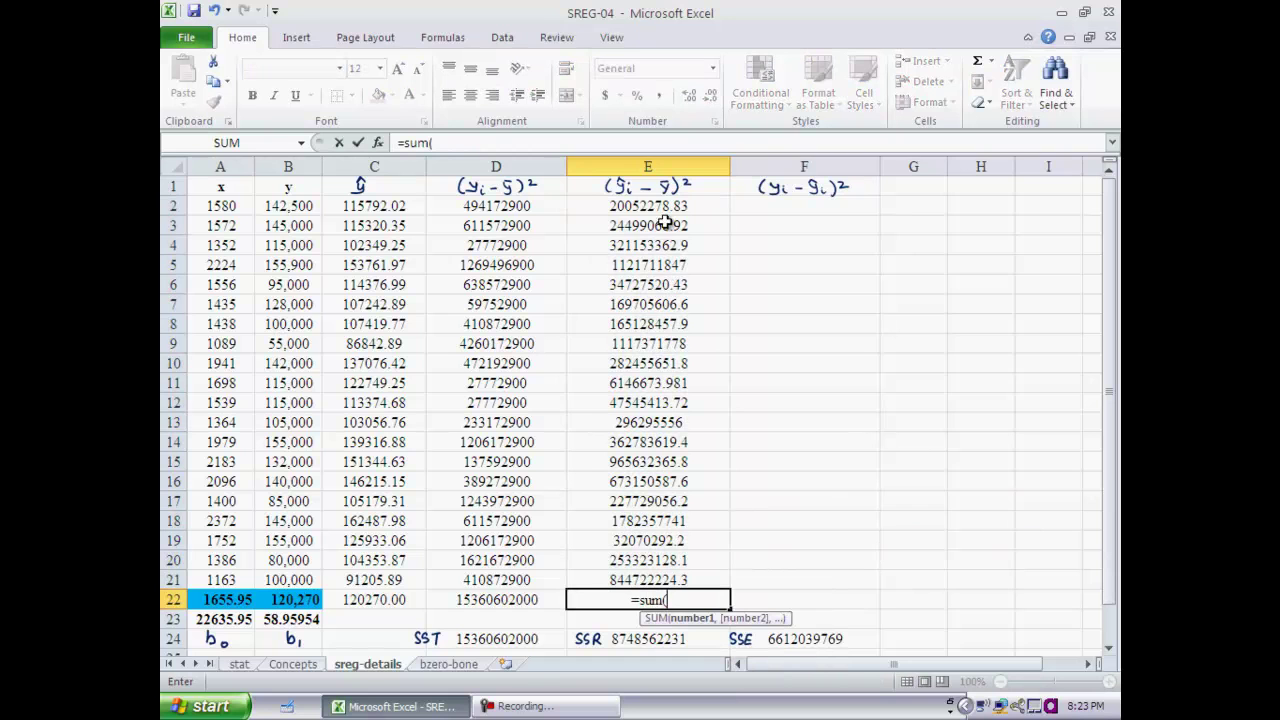
drag(663, 209, 643, 580)
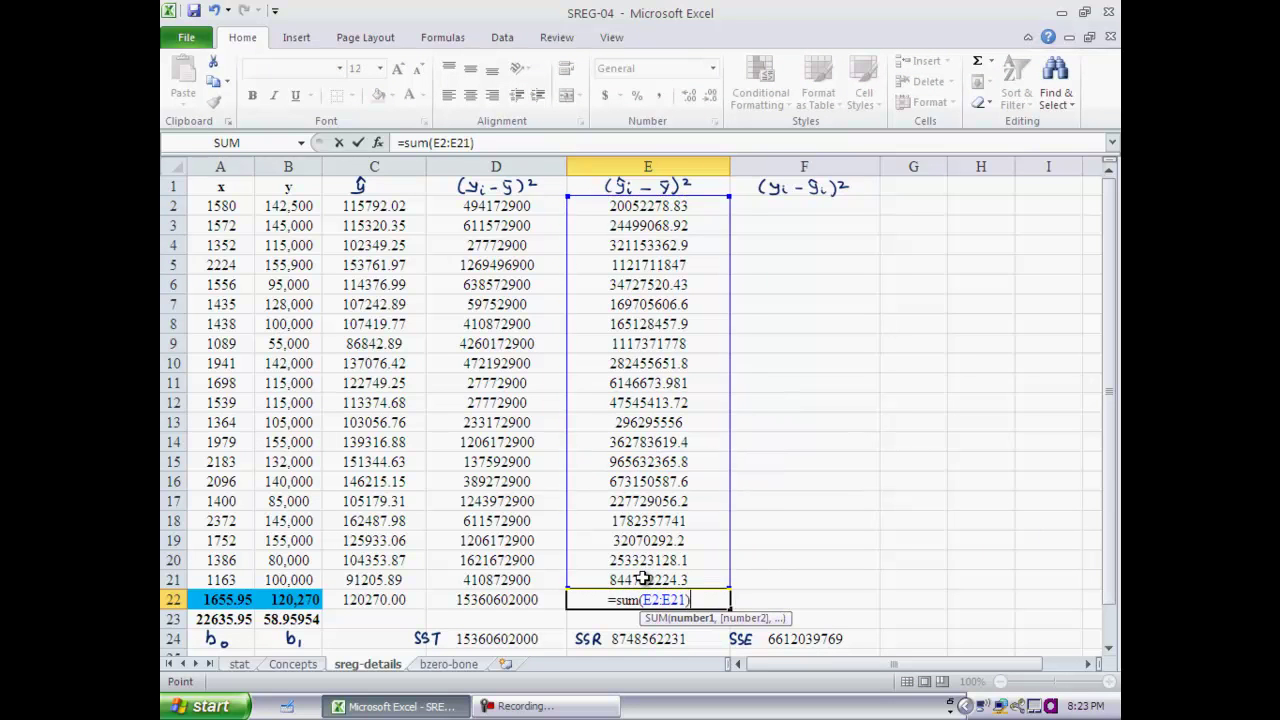
text())
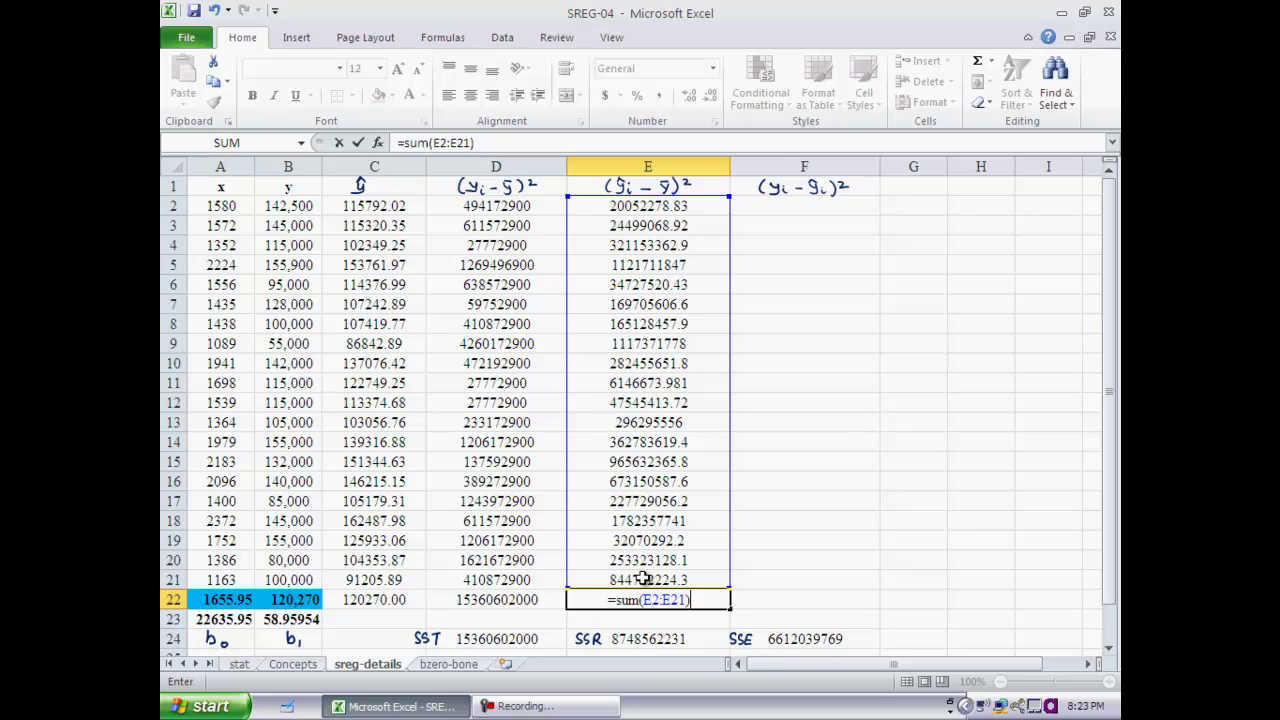
key(Return)
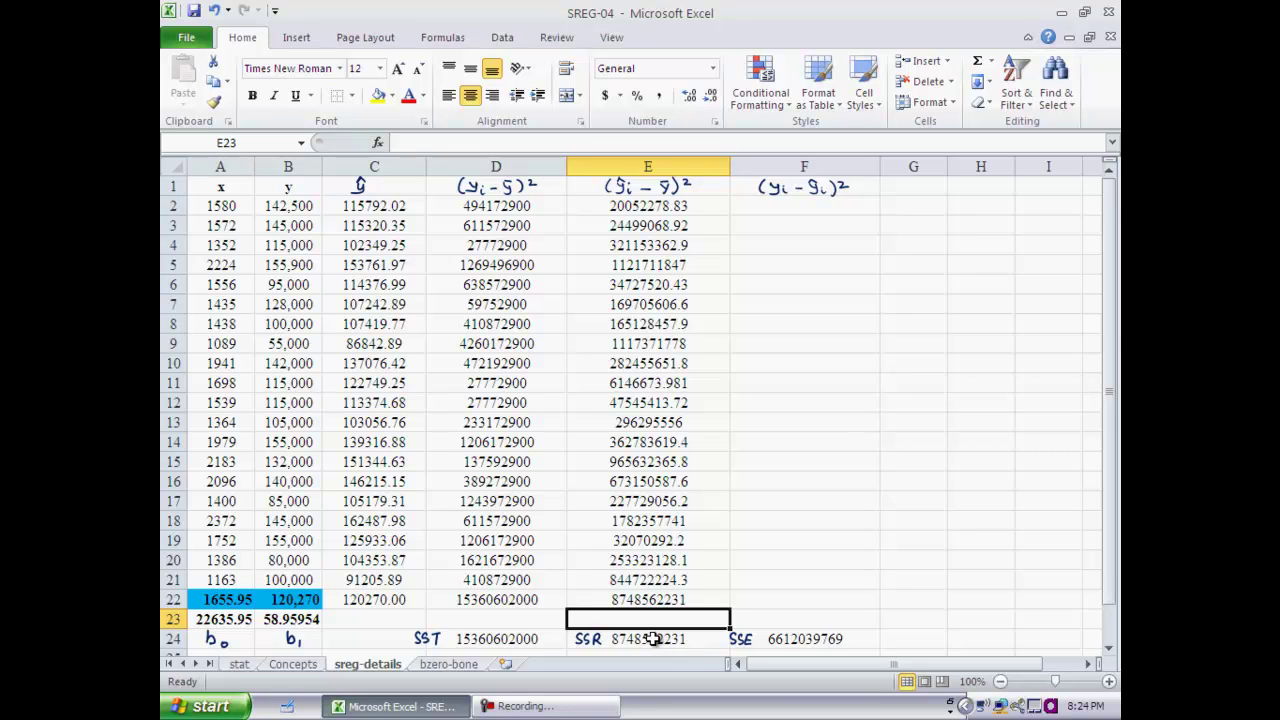
- Enter =(B2-C2)^2 in F2 and copy it down through F21
click(824, 208)
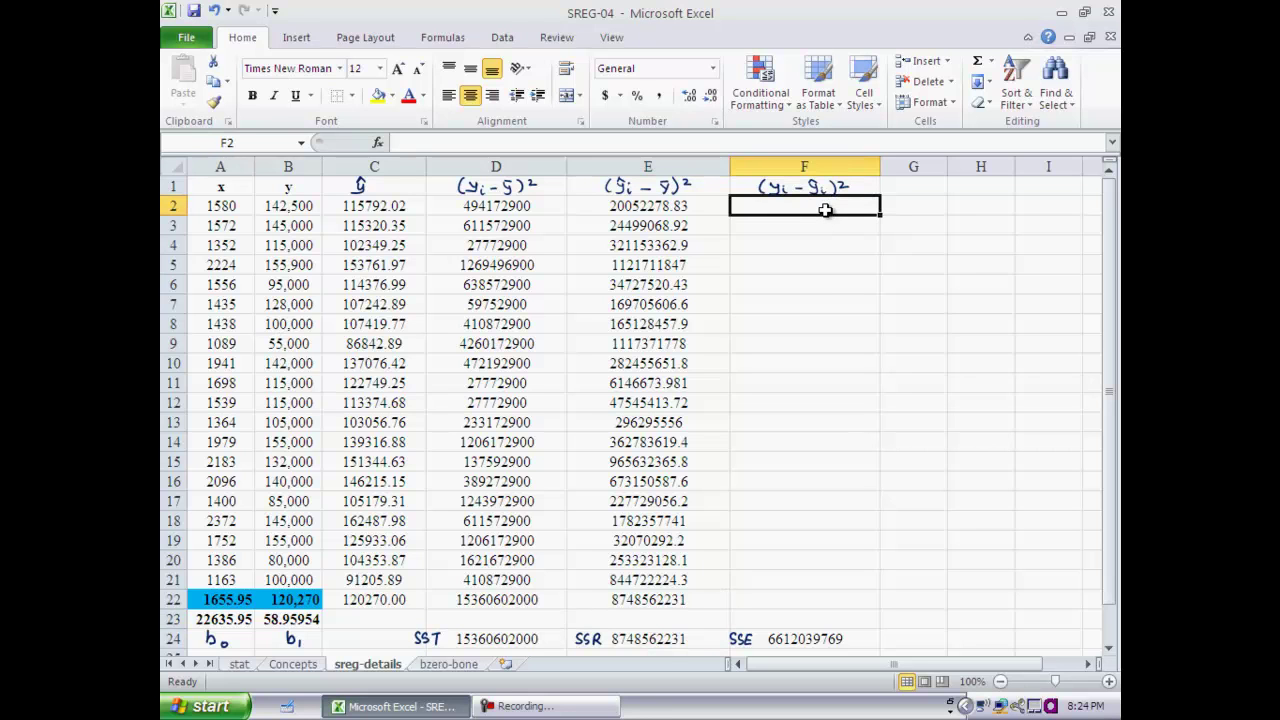
text(=()
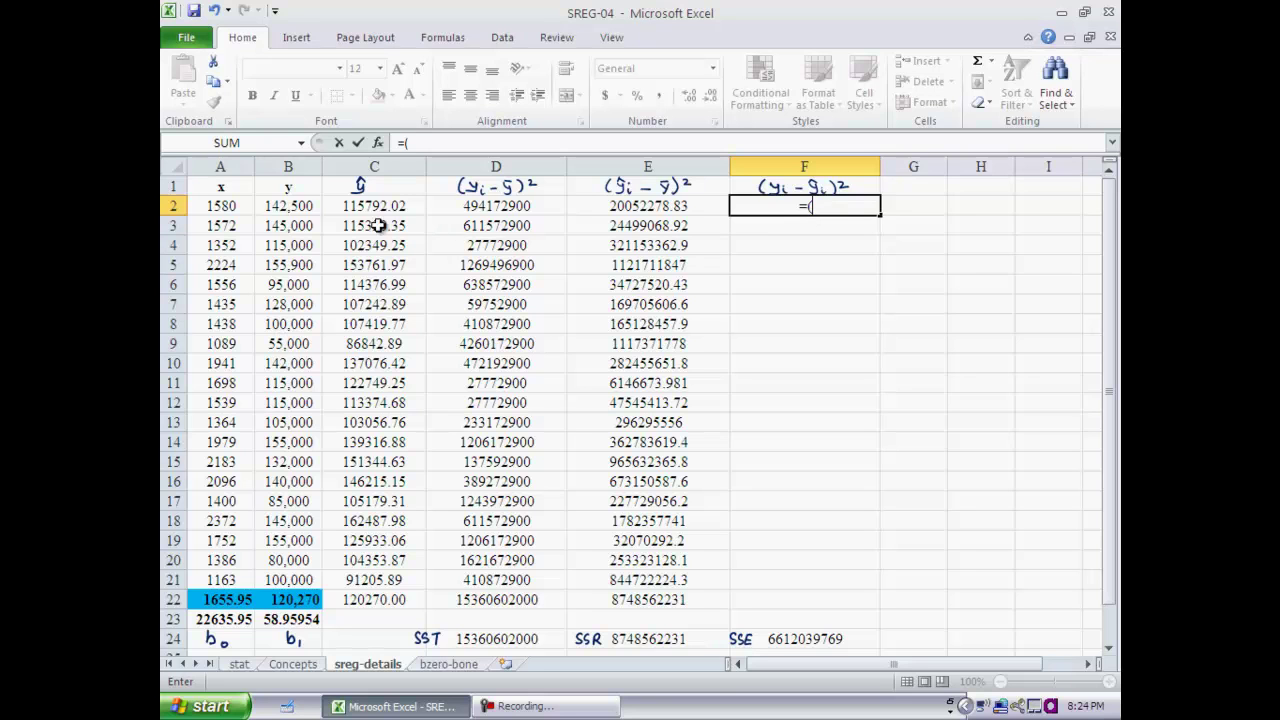
click(302, 208)
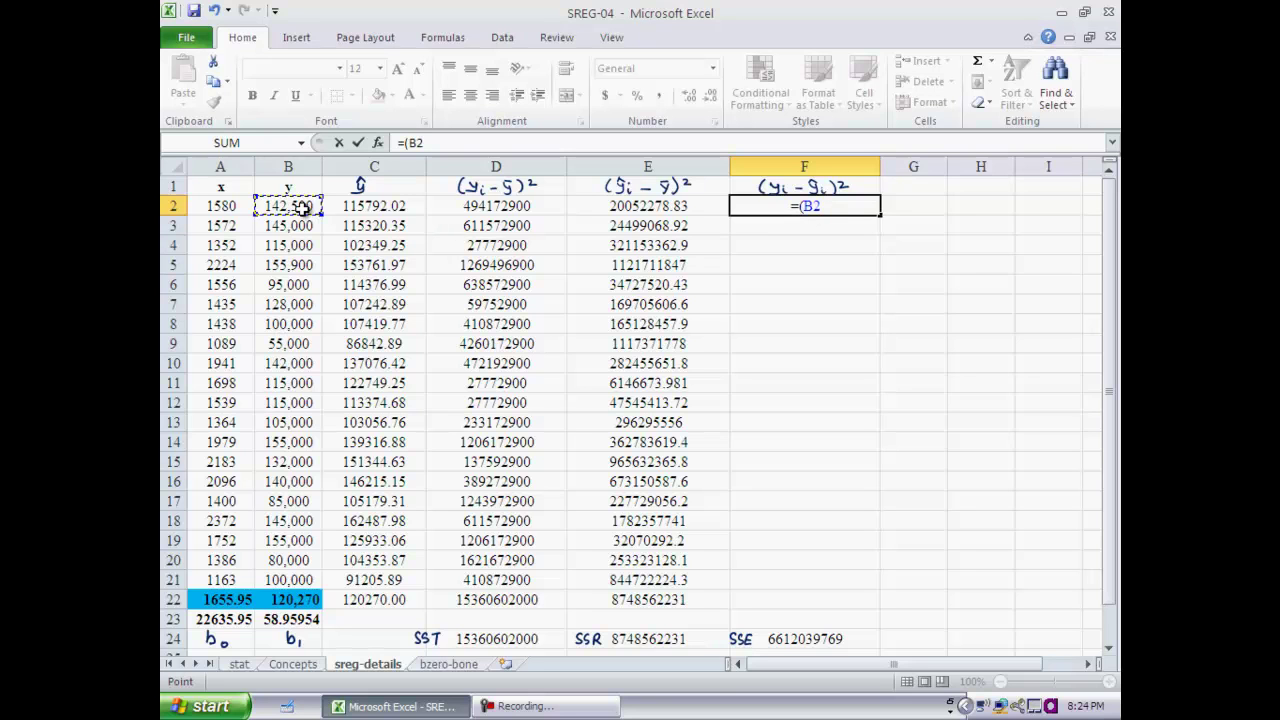
text(-)
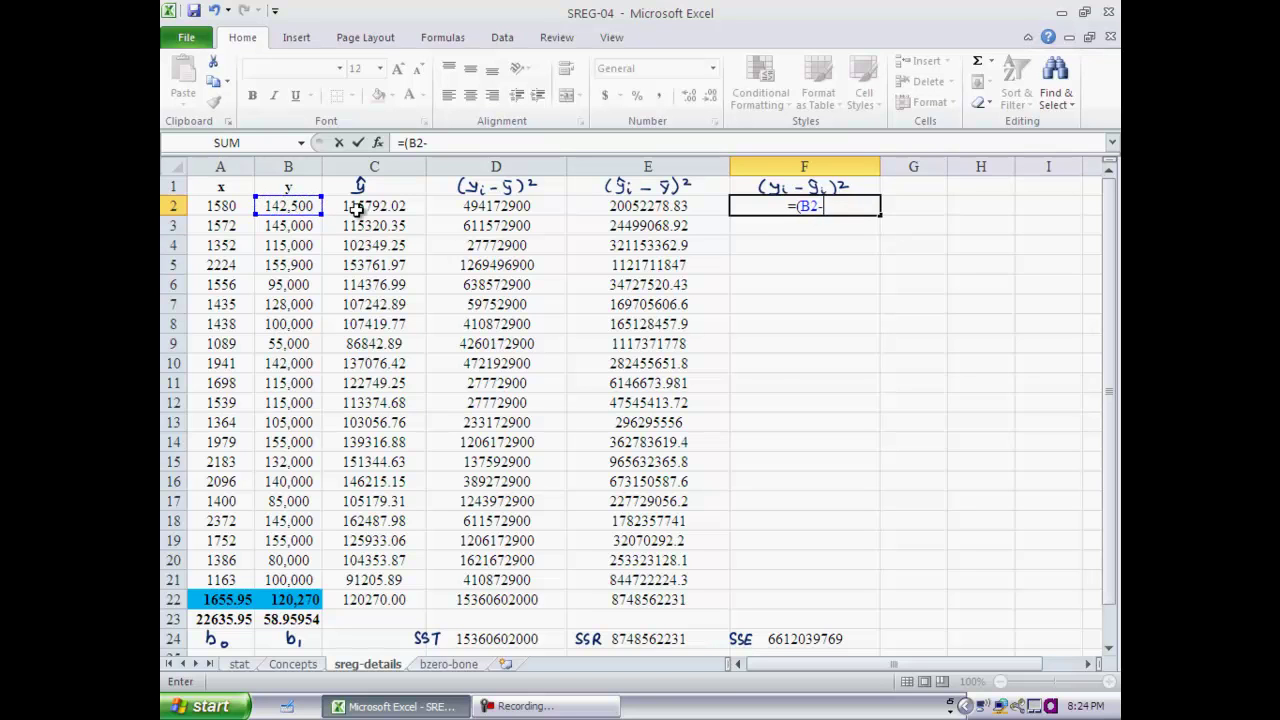
click(358, 210)
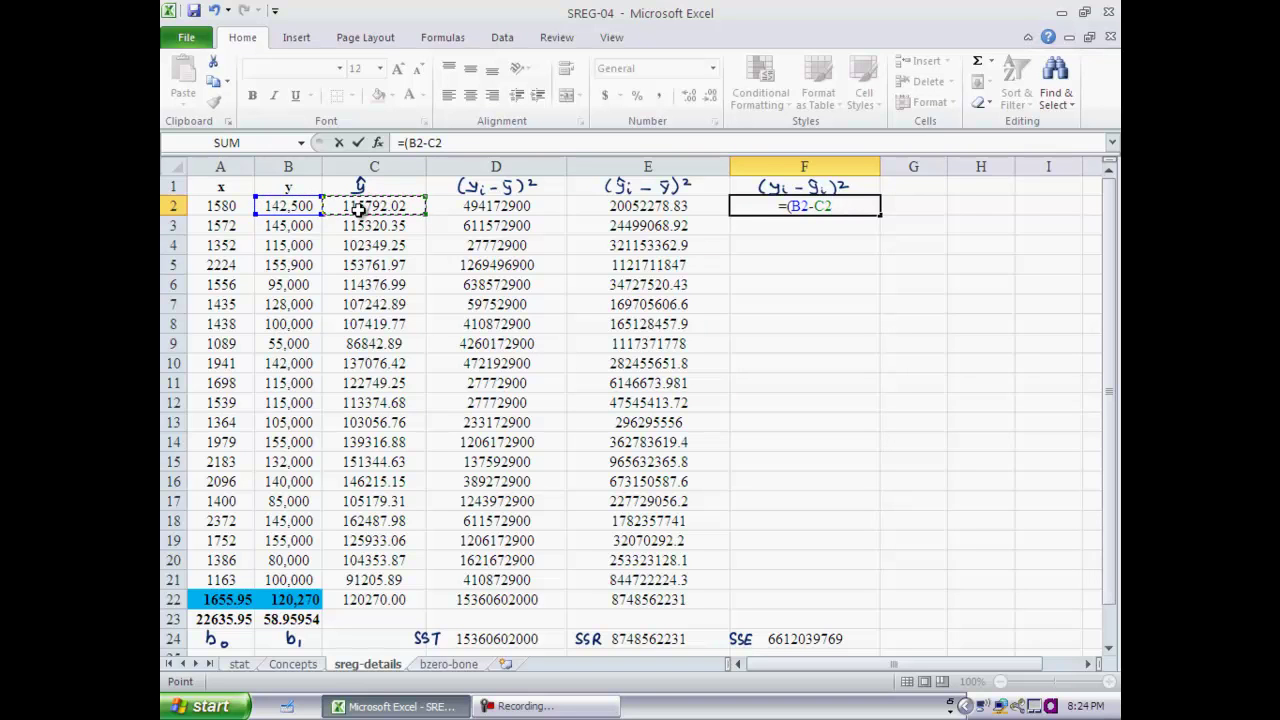
text()^)
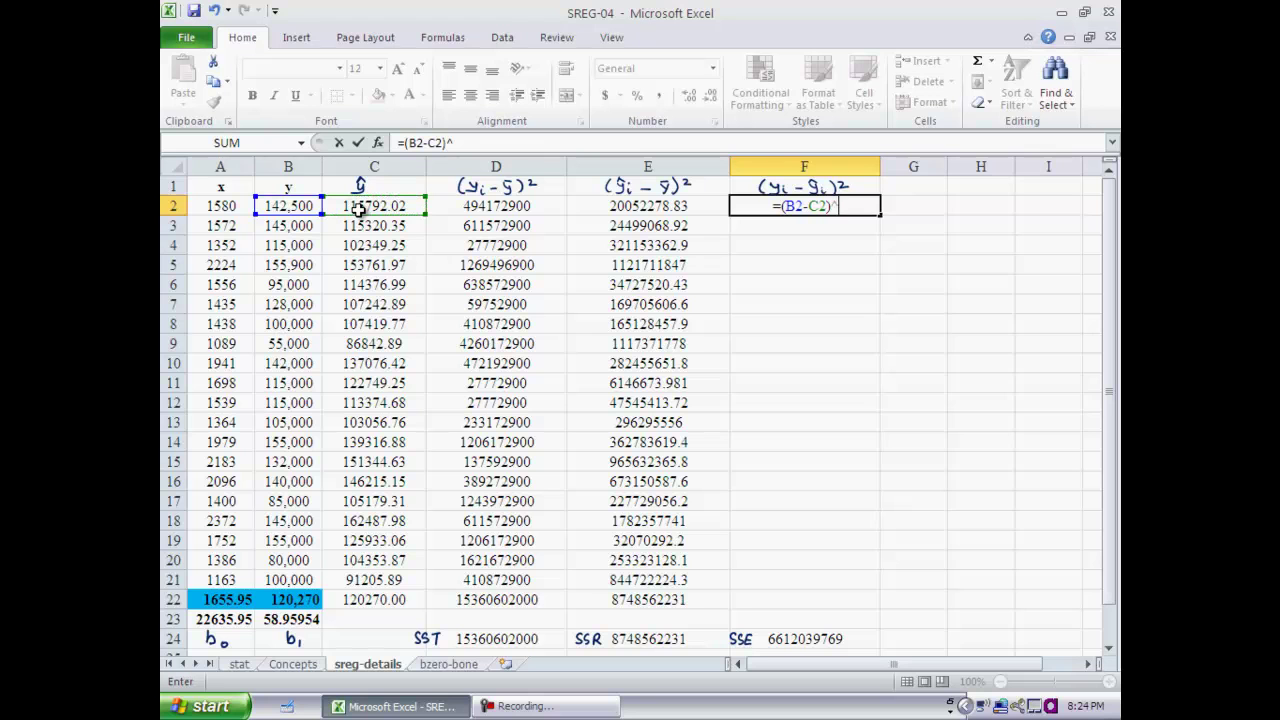
text(2)
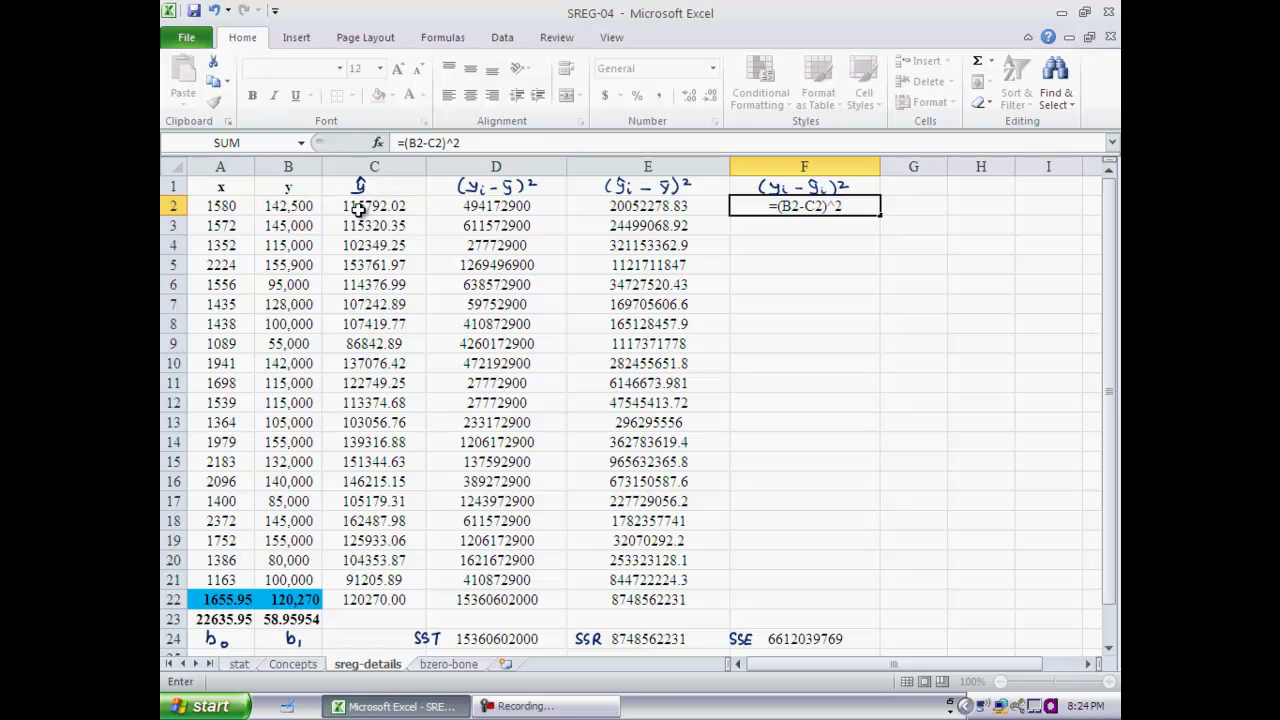
key(Return)
click(829, 207)
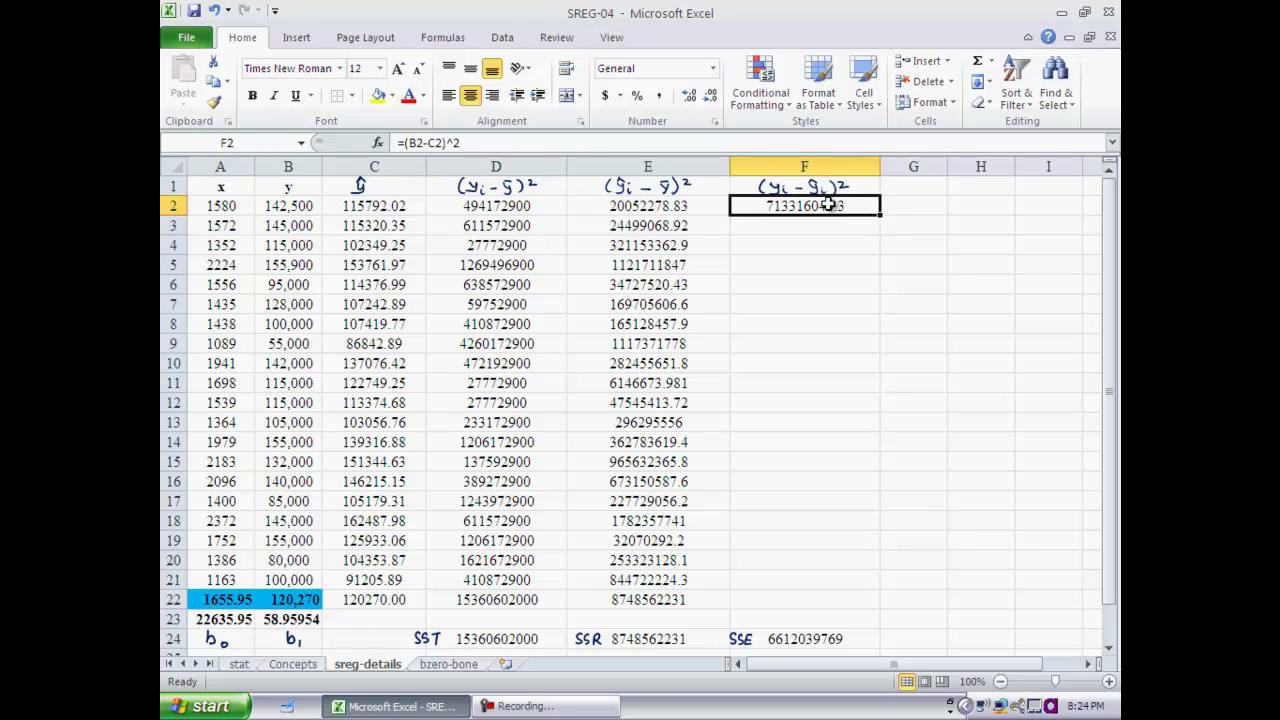
drag(880, 214, 858, 591)
click(852, 599)
text(=sum()
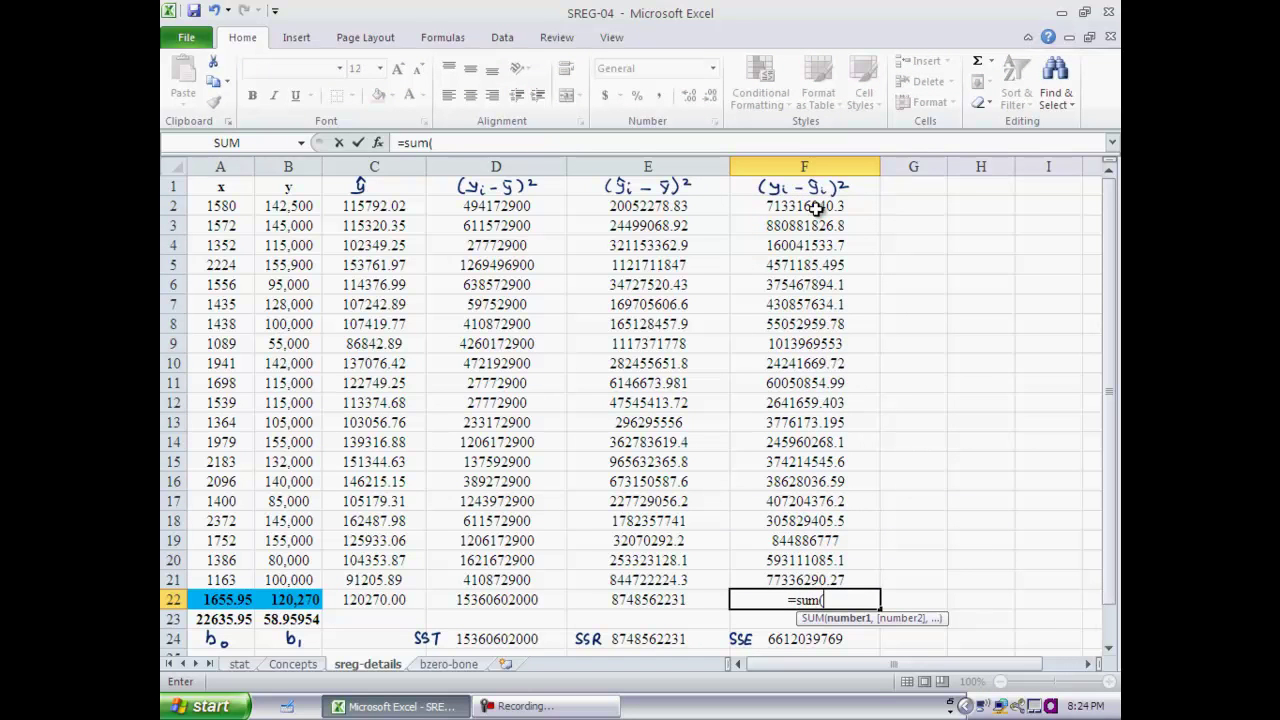
drag(818, 210, 804, 582)
text())
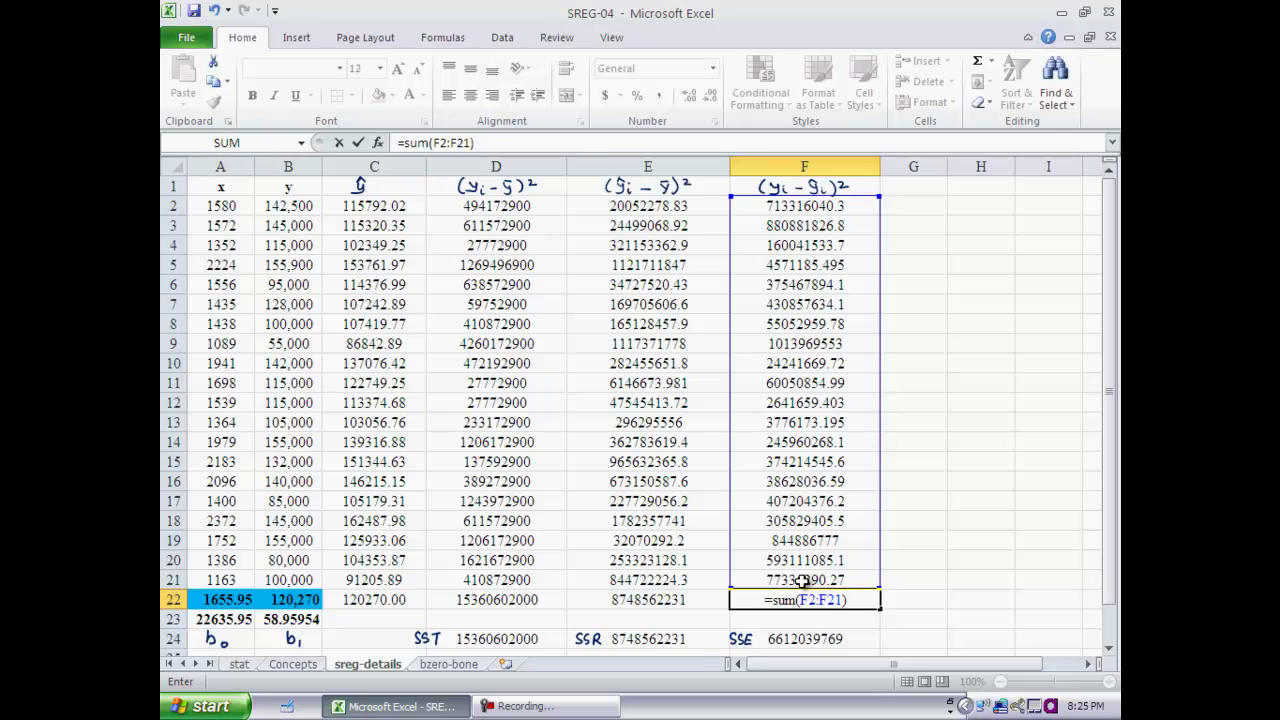
key(Return)
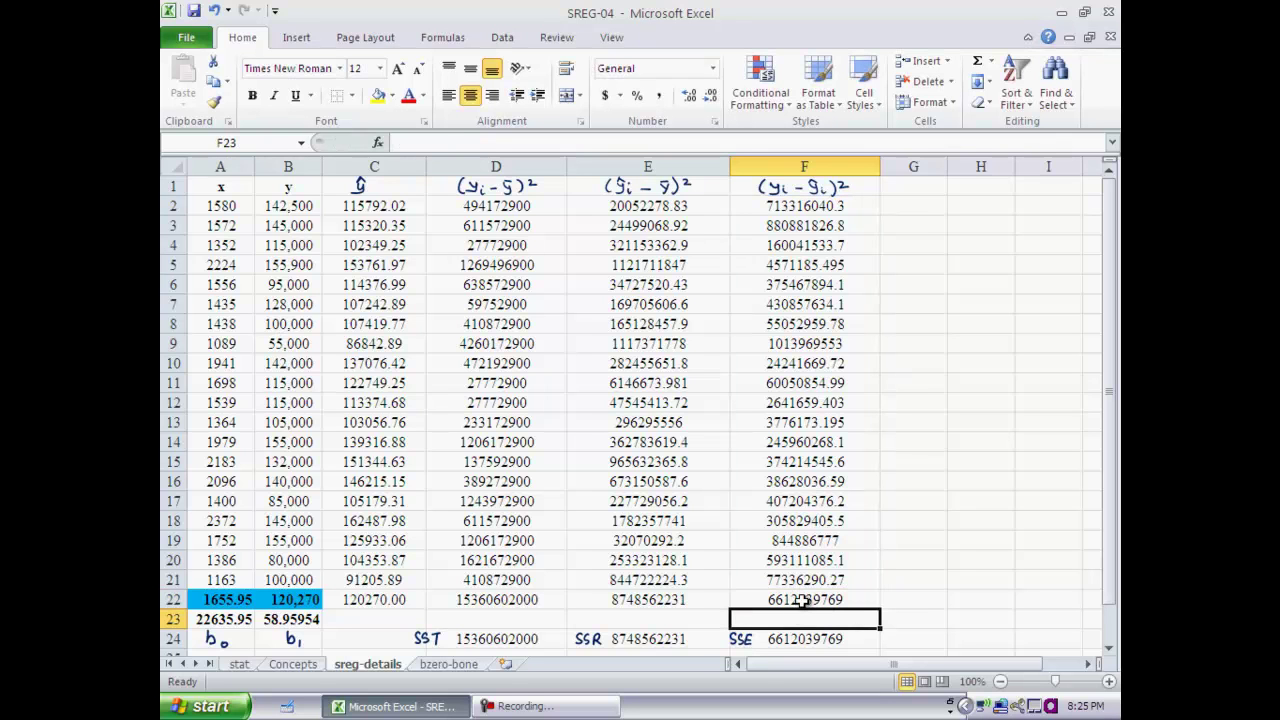
click(803, 601)
- Check the SSE value and the E21 and F20 formulas, then go to the stat sheet
click(804, 640)
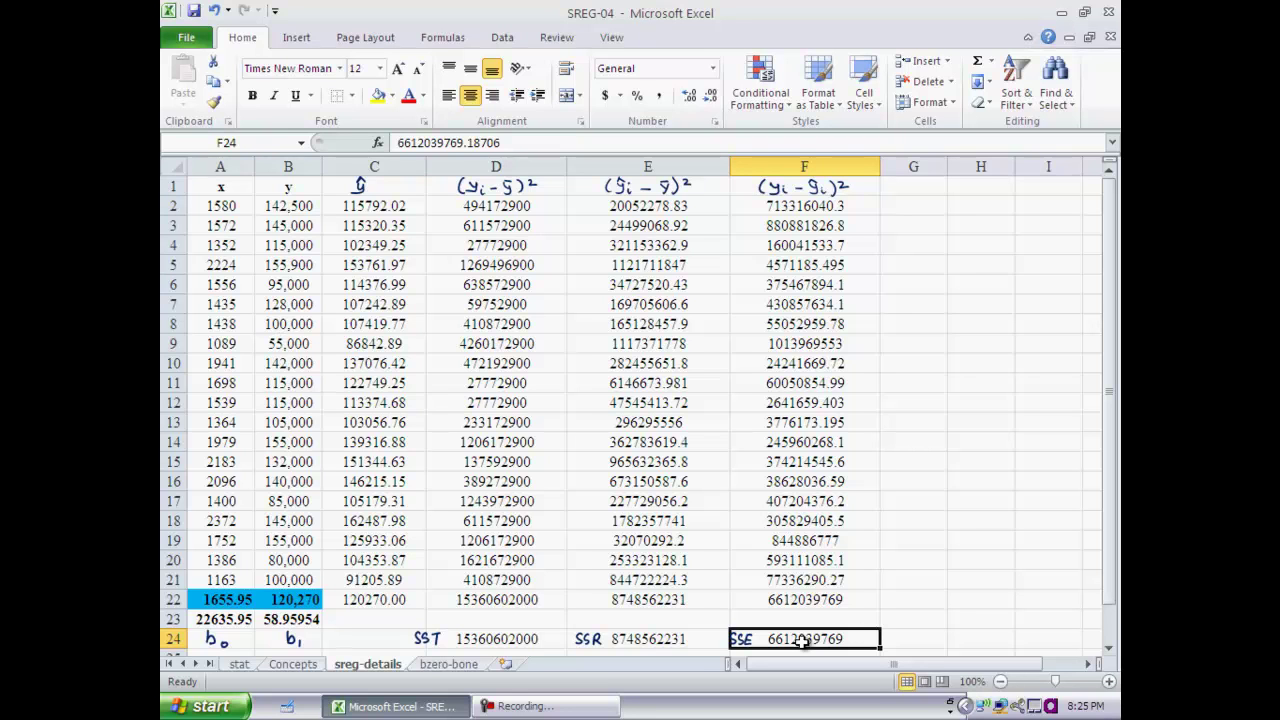
click(670, 577)
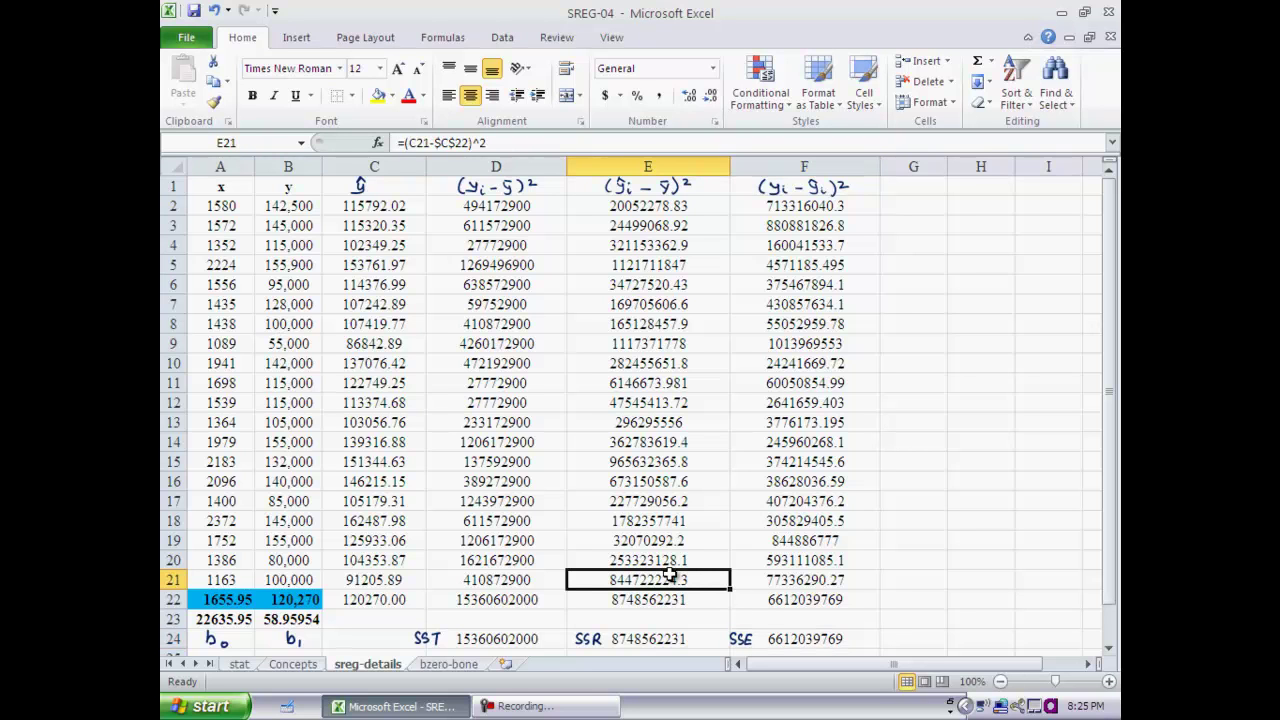
click(803, 562)
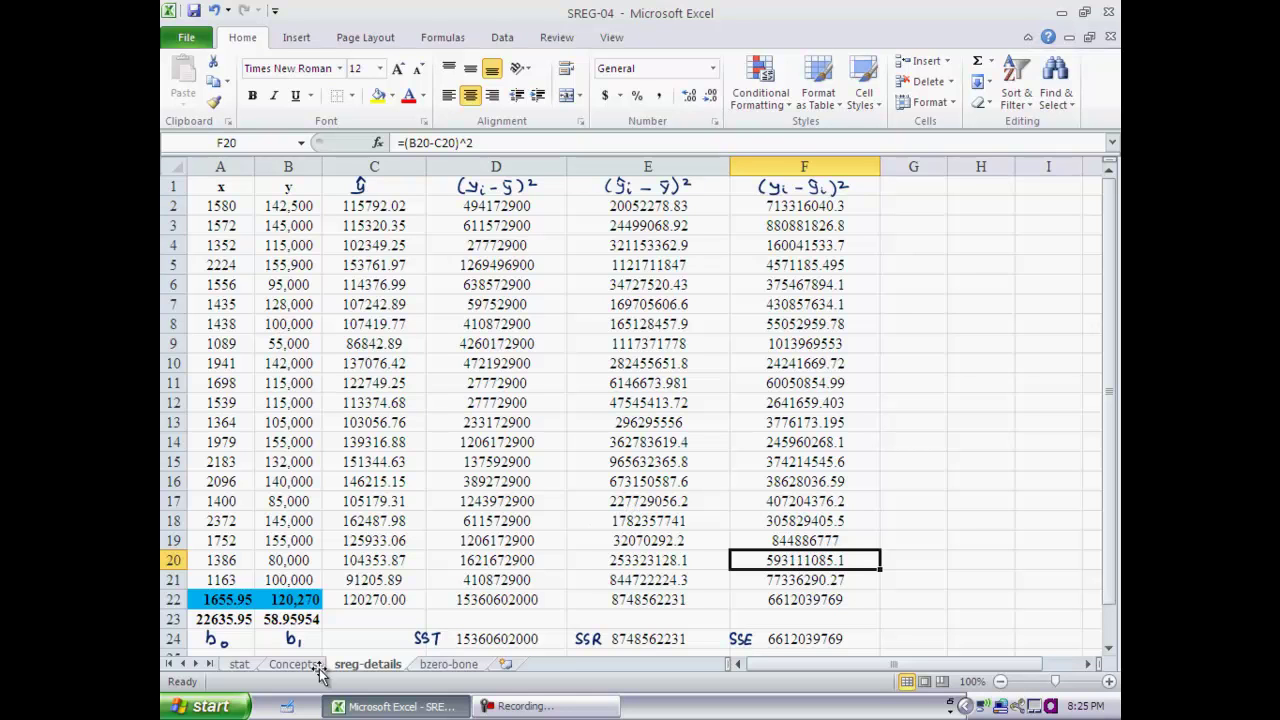
click(239, 665)
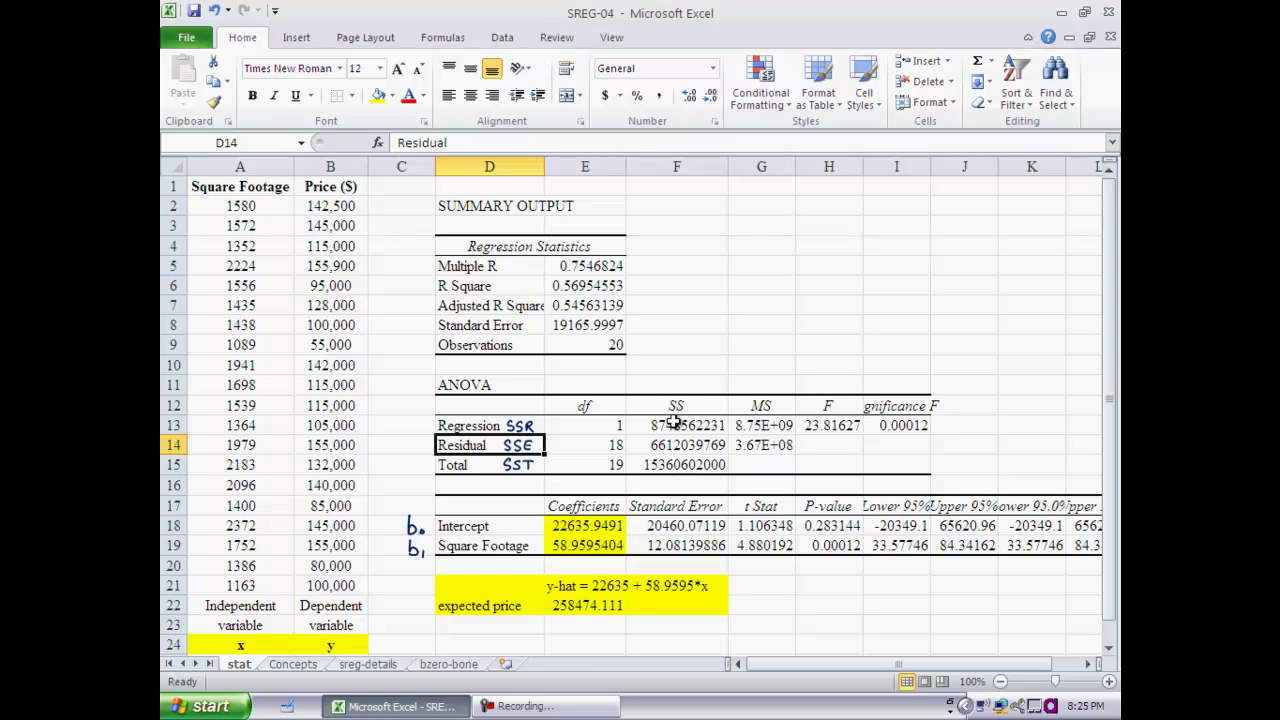
- Label F10 with the note 'SST=SSR+SSE' above the ANOVA SS column
click(701, 367)
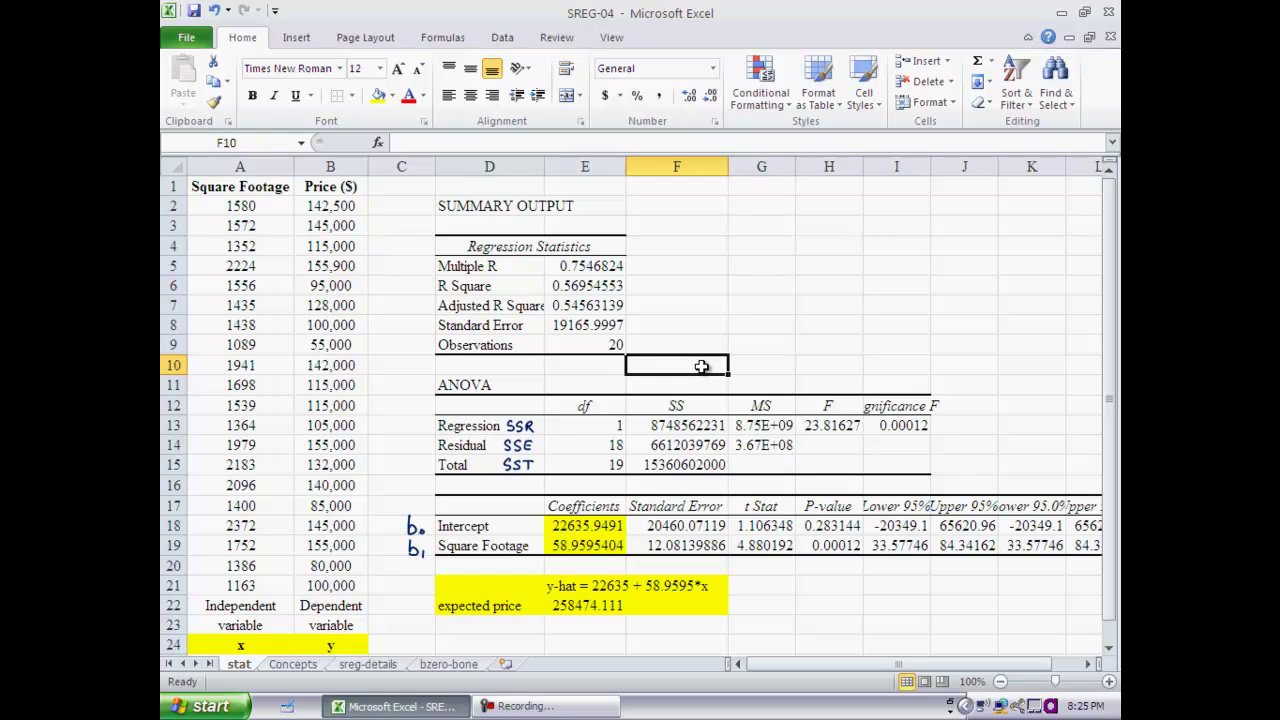
text(SST=SSR+SSE)
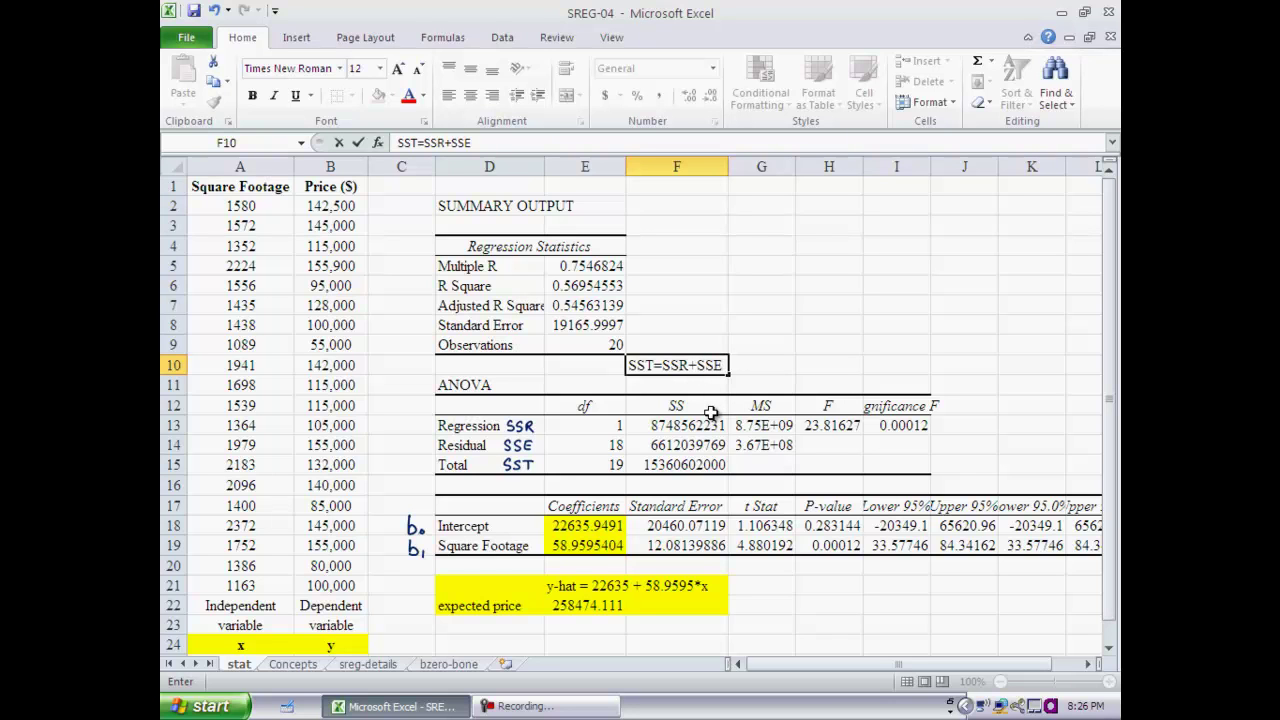
key(Return)
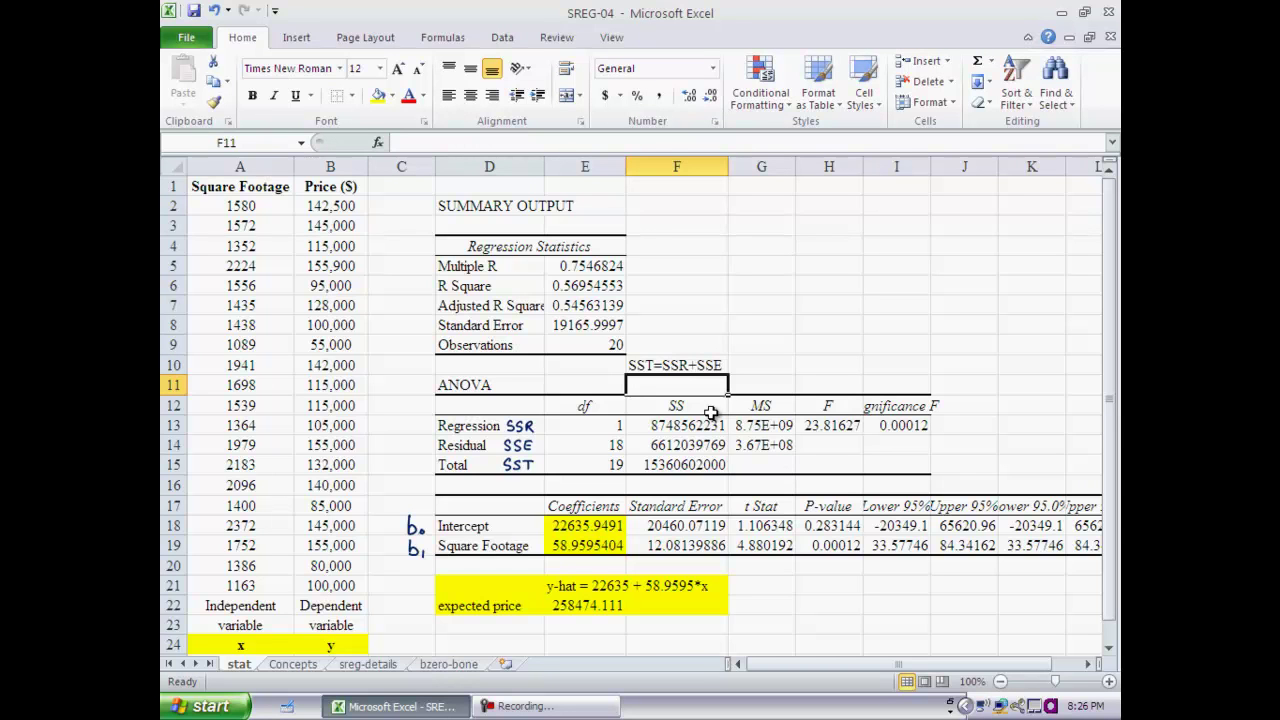
click(707, 289)
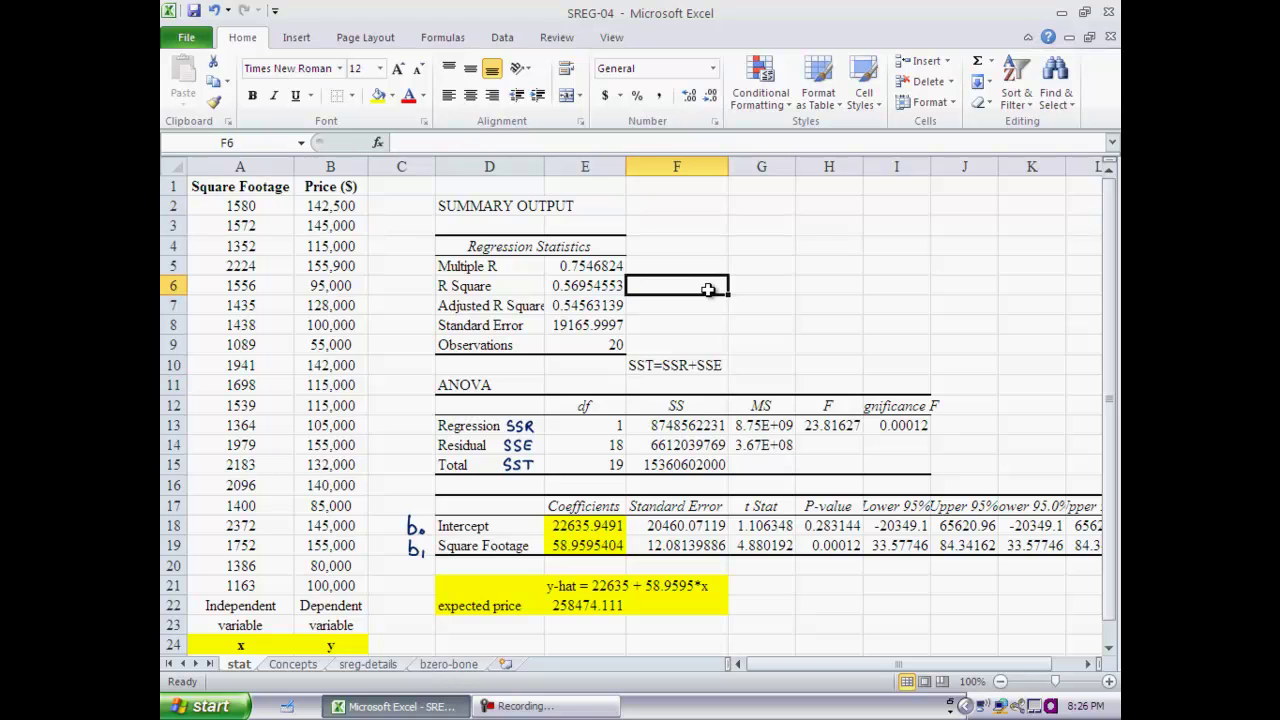
- Enter =F13/F15 in F6, giving a hand-built R Square of 0.569545532
text(=)
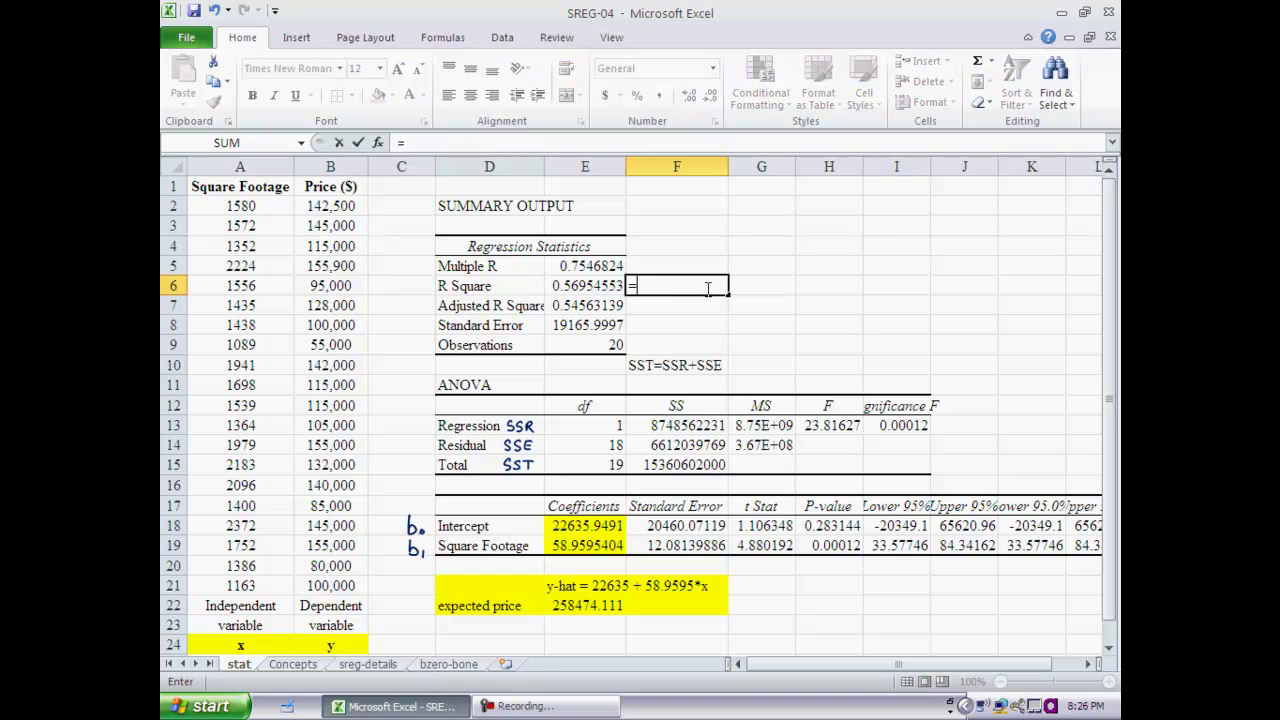
click(688, 426)
text(/)
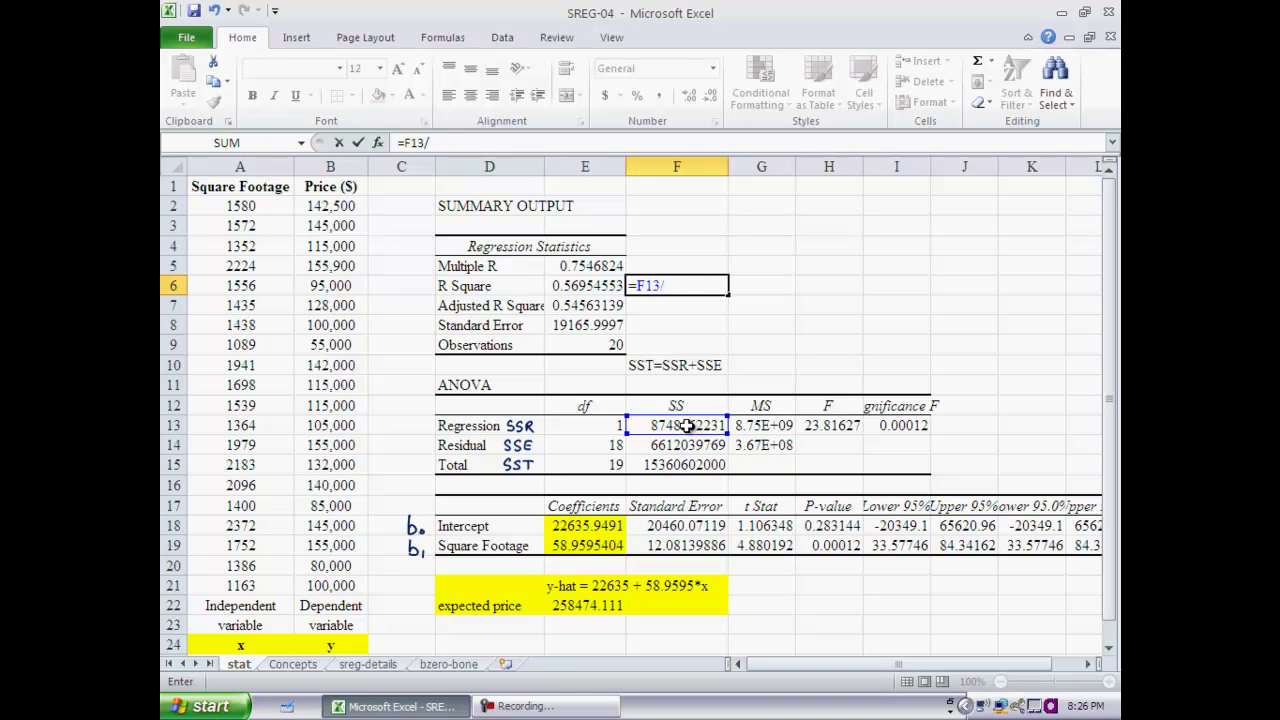
click(684, 465)
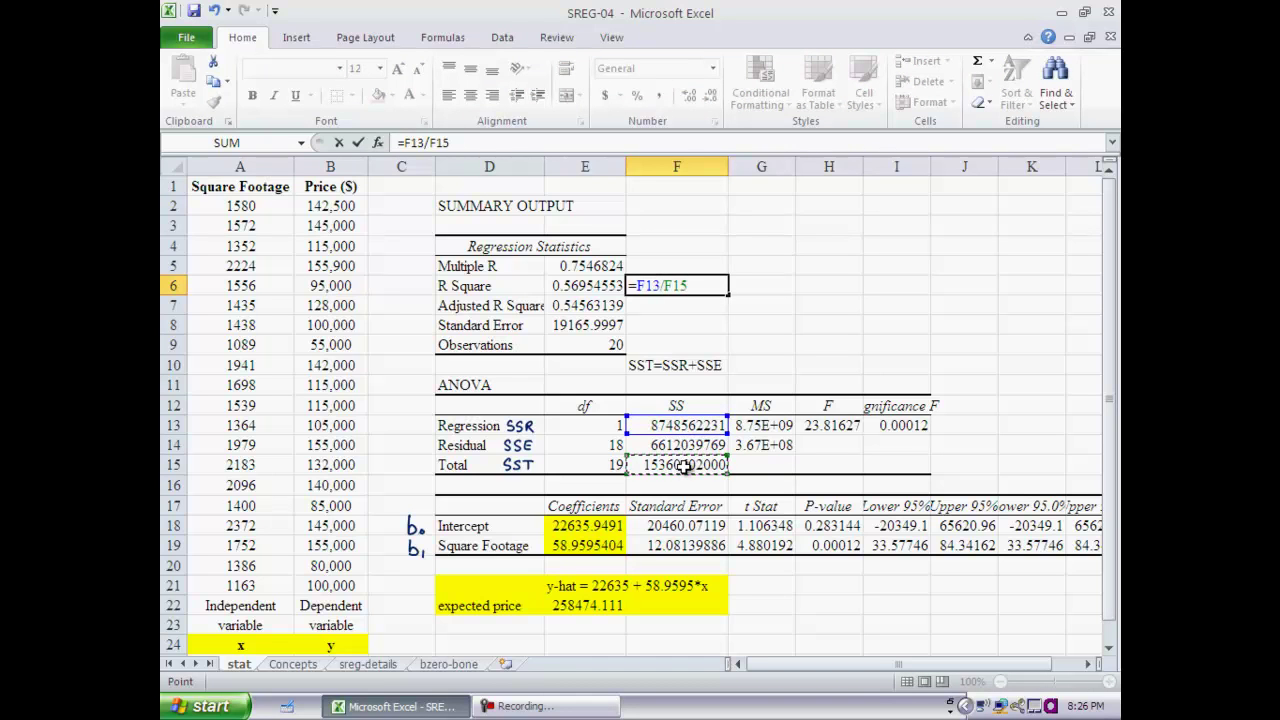
key(Return)
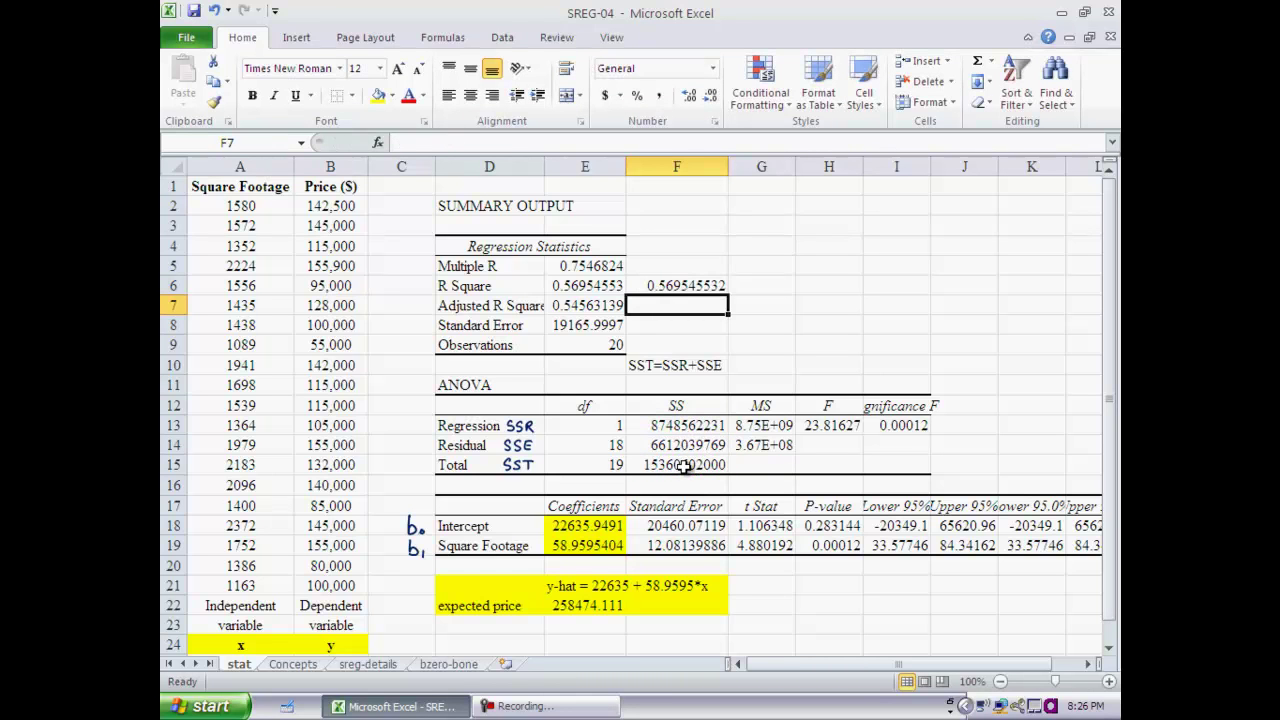
- Compare with R Square in E6, Adjusted R Square in E7 and Multiple R in E5
click(607, 286)
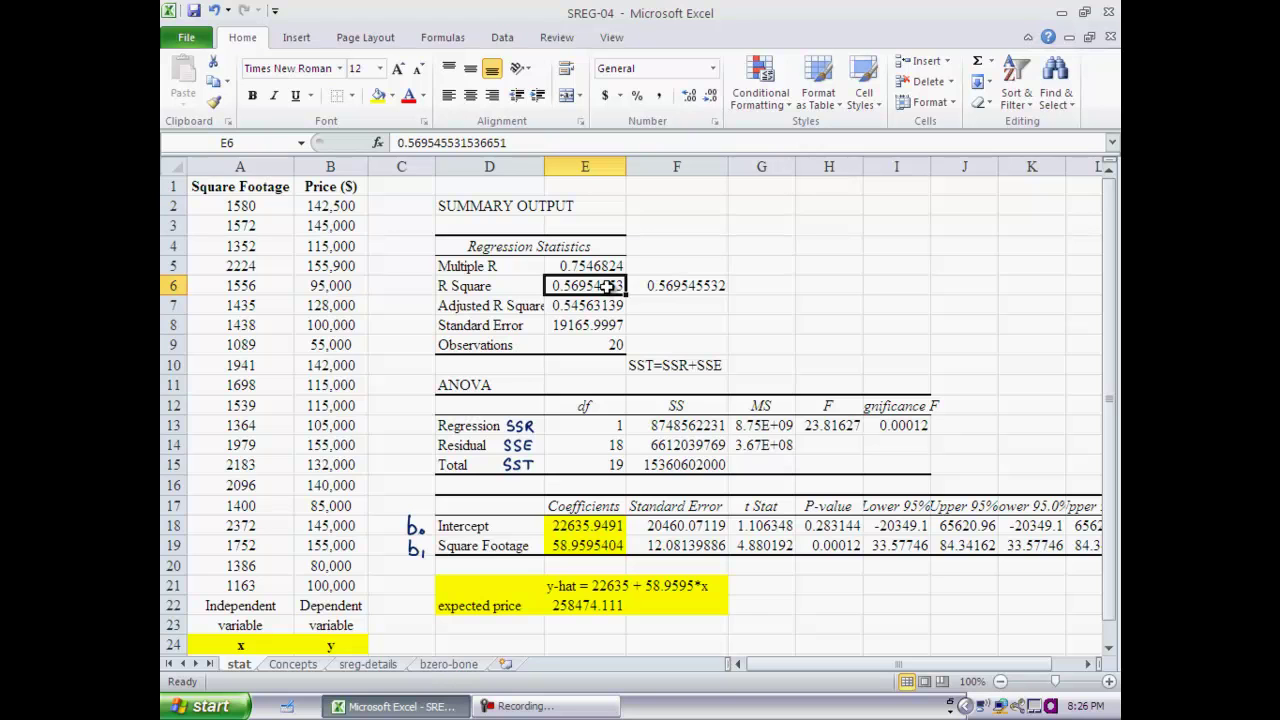
click(598, 310)
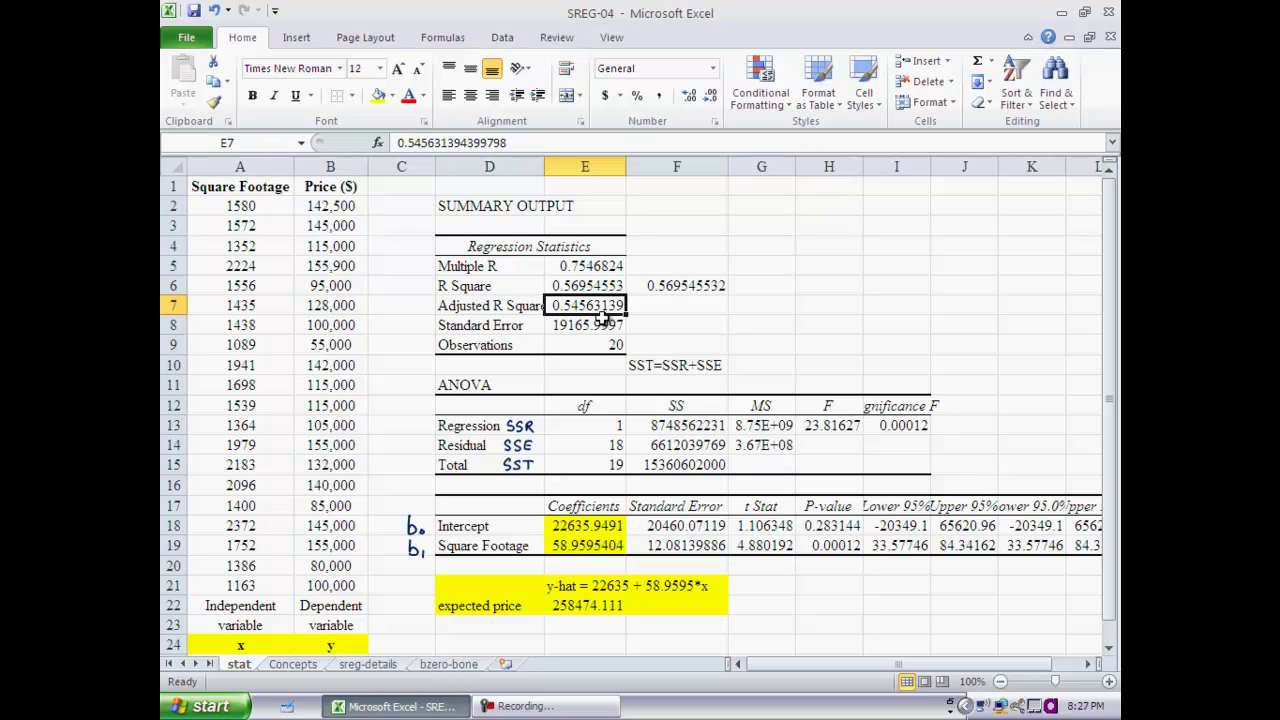
click(652, 266)
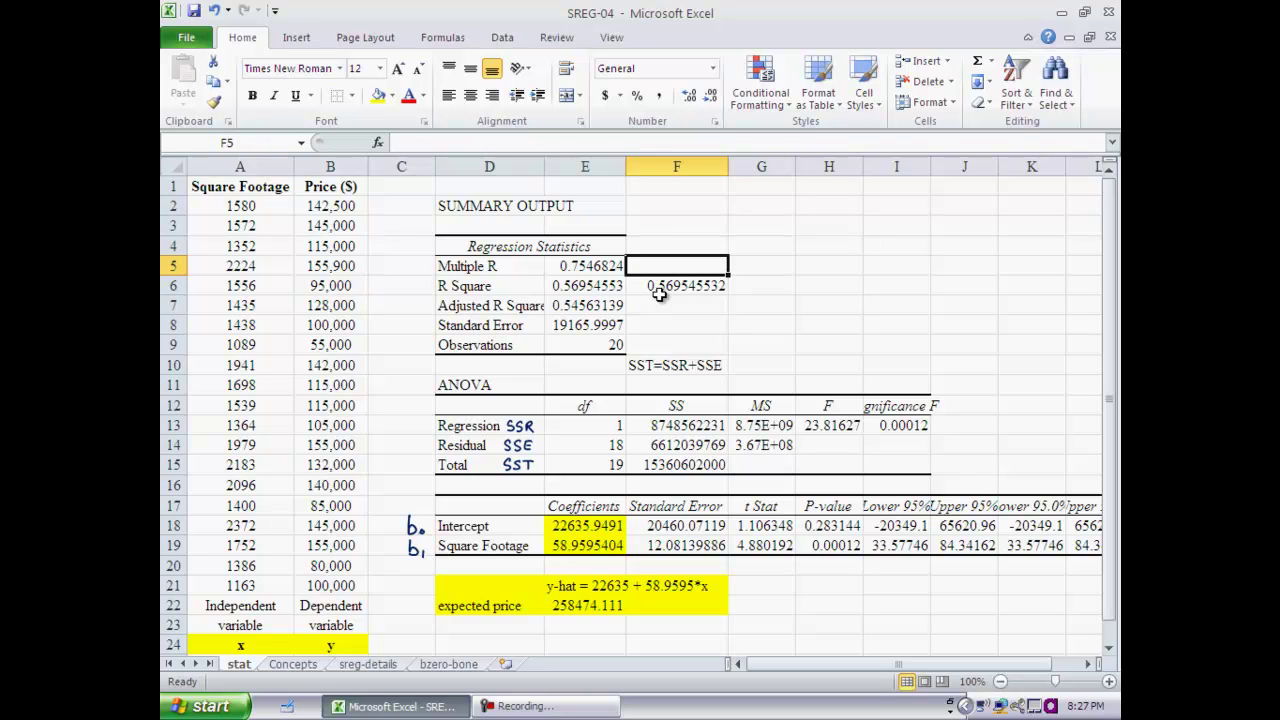
click(572, 269)
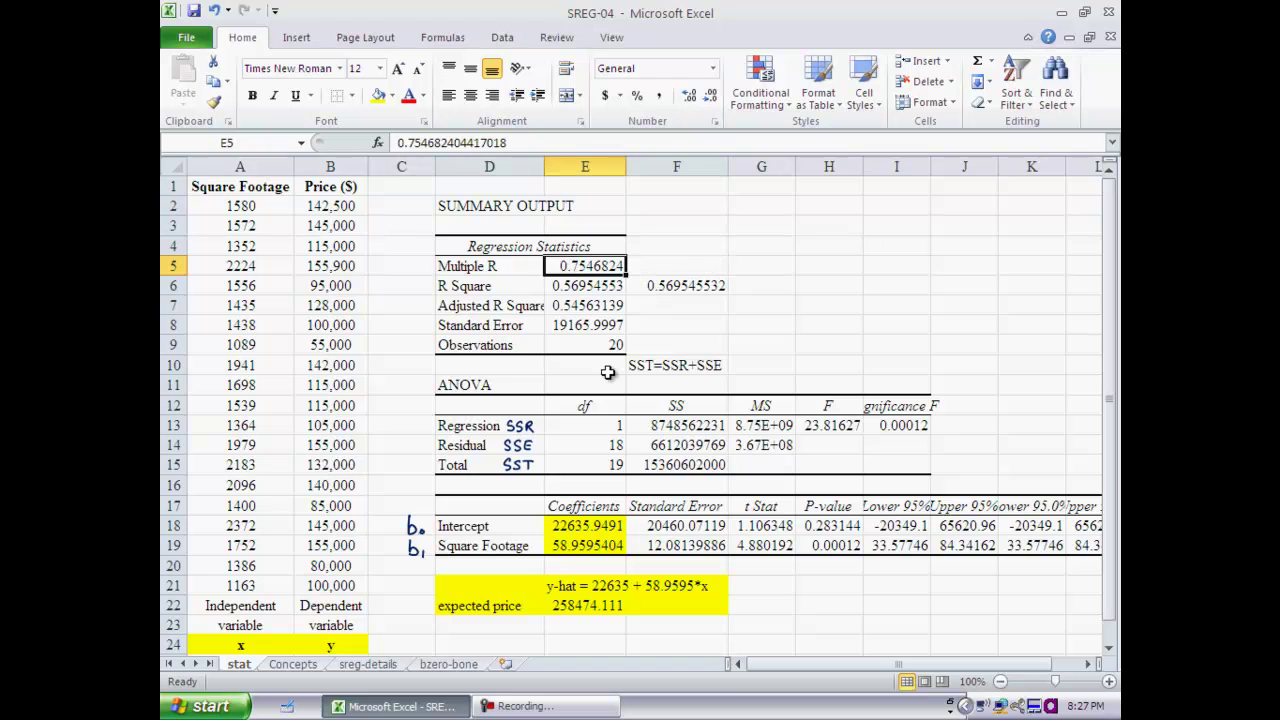
click(686, 265)
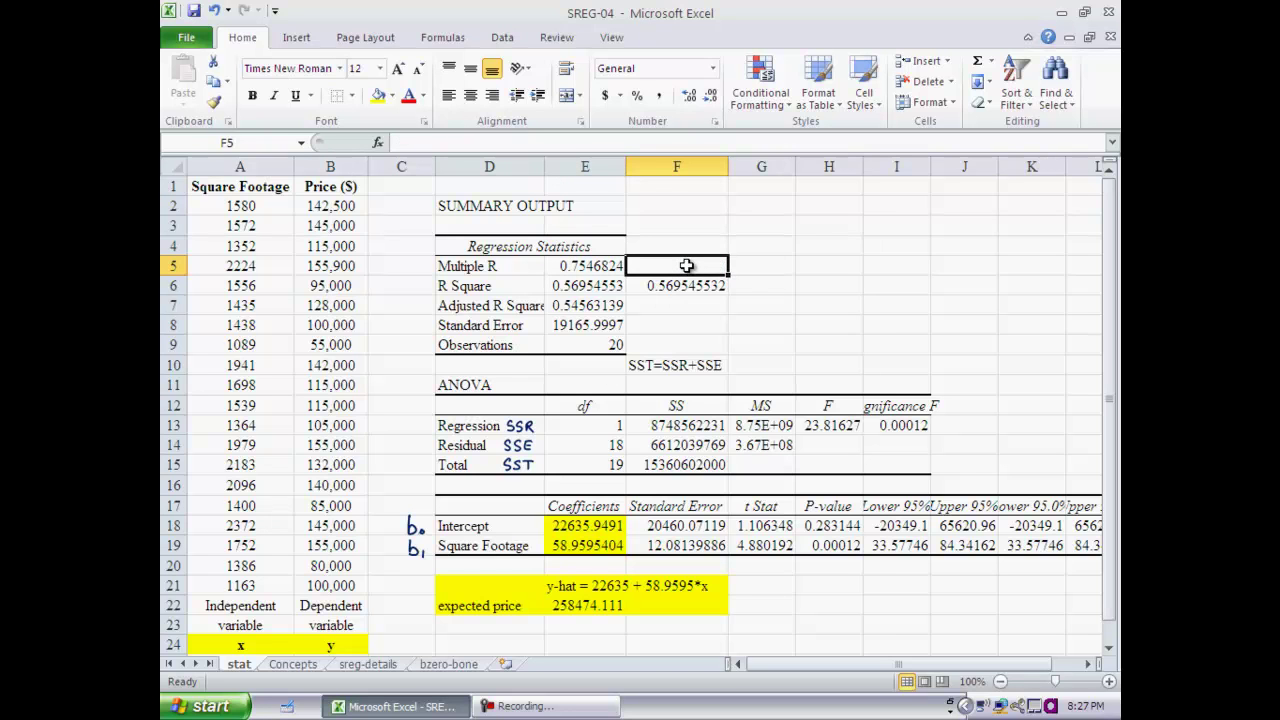
- Enter =sqrt(E6) in F5 for Multiple R 0.754682404, then select the MS cells G12:G14
text(=sqrt()
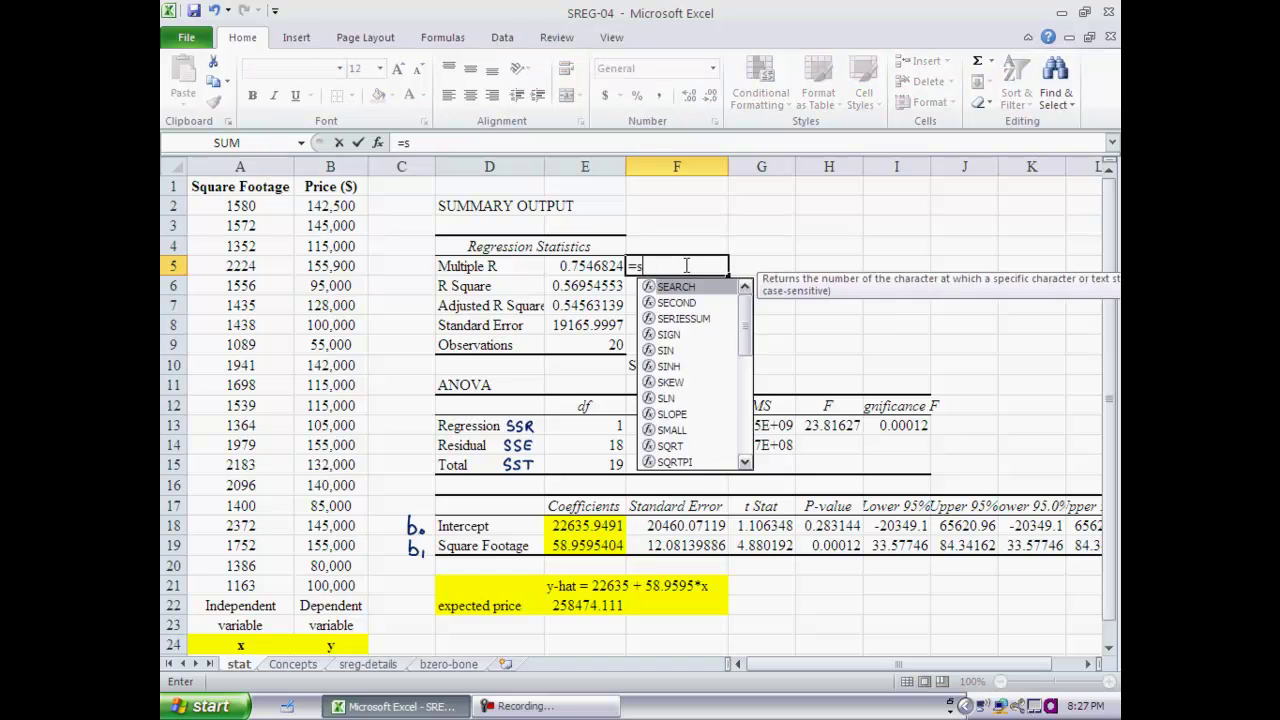
click(594, 285)
text())
key(Return)
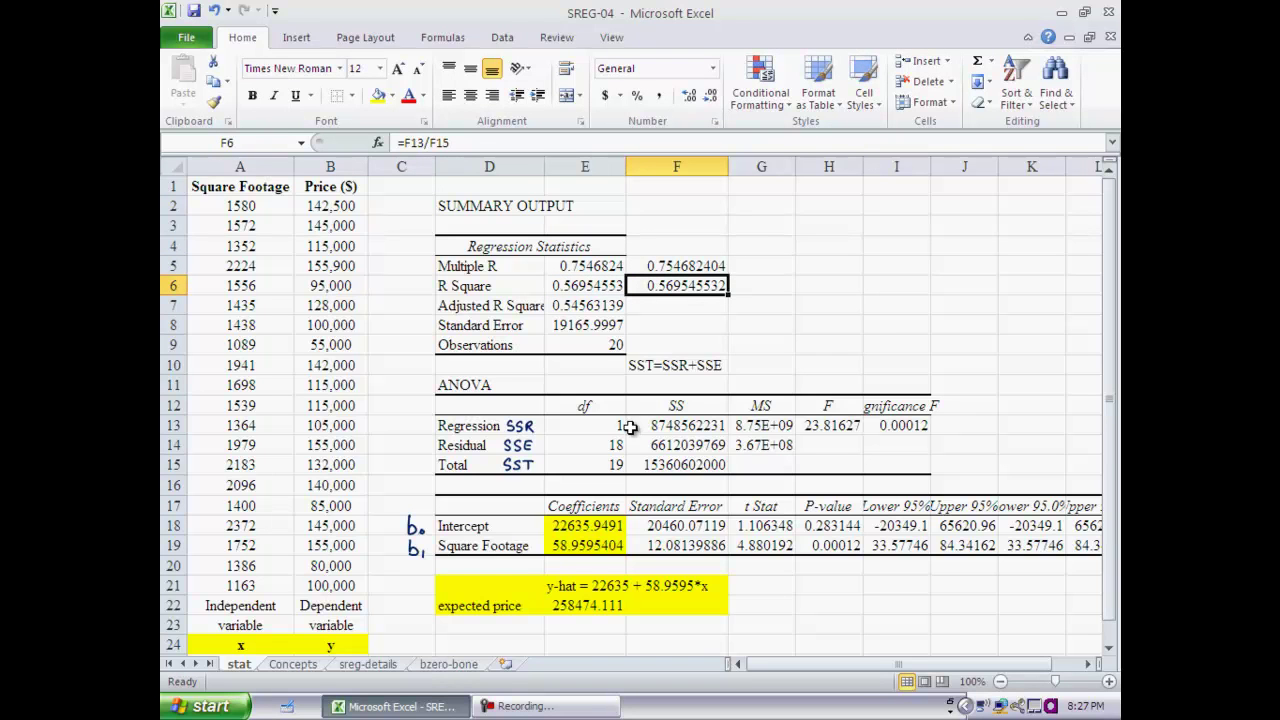
click(765, 406)
drag(765, 406, 765, 437)
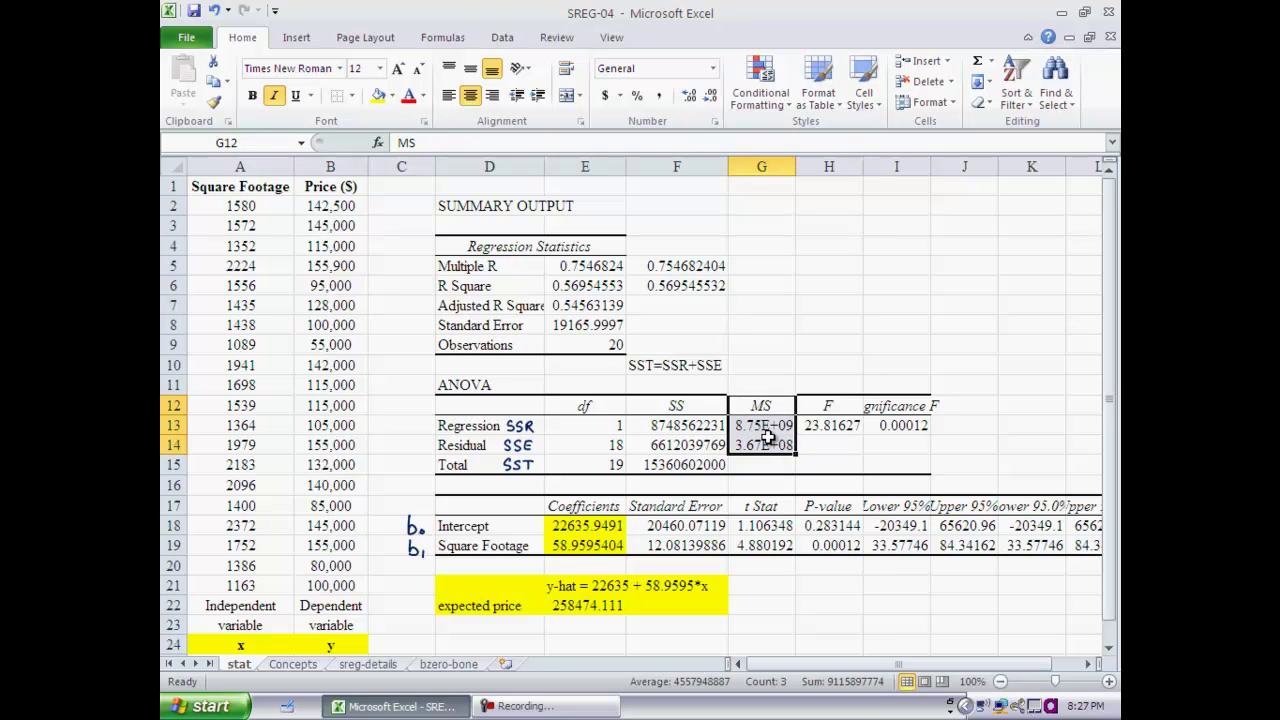
click(713, 427)
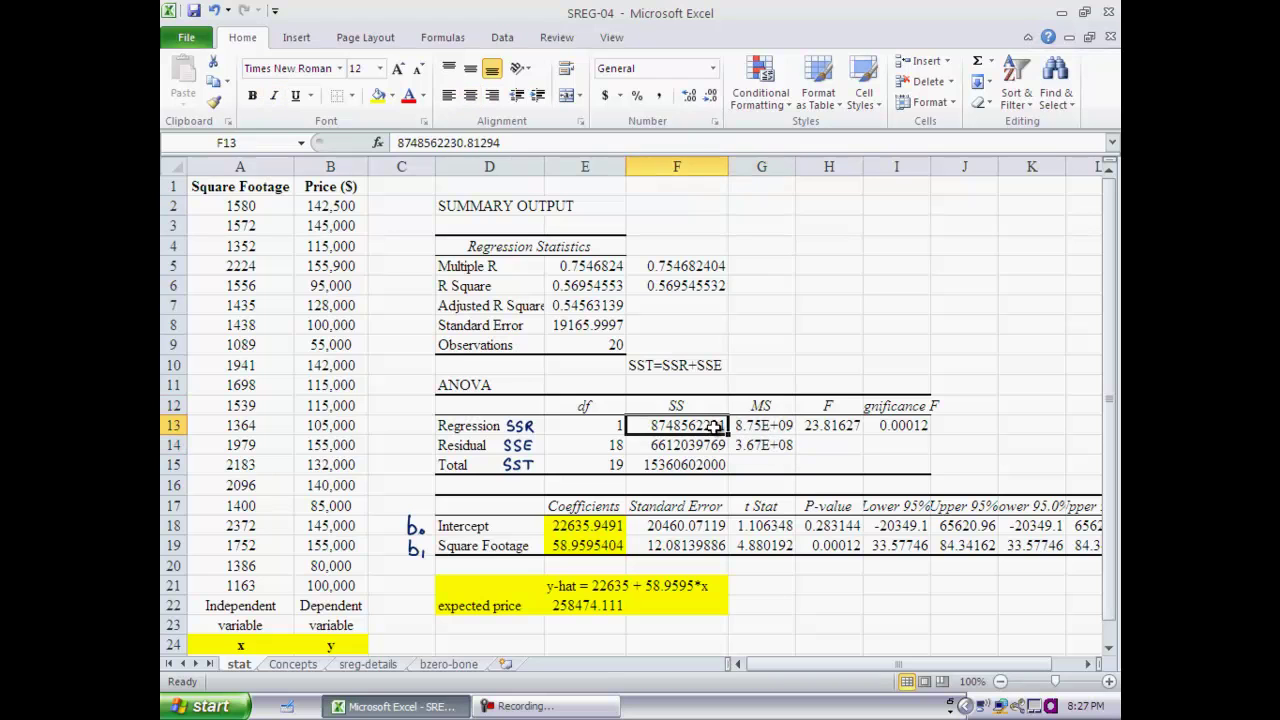
click(602, 427)
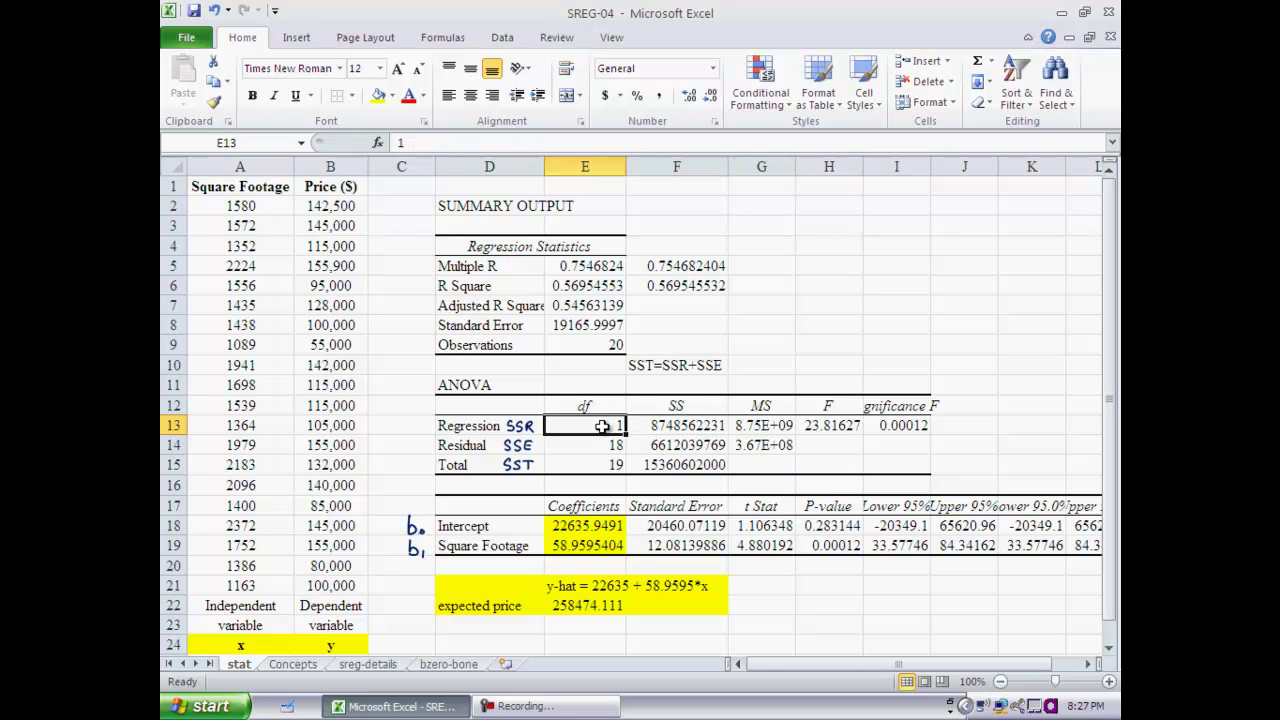
drag(602, 427, 602, 461)
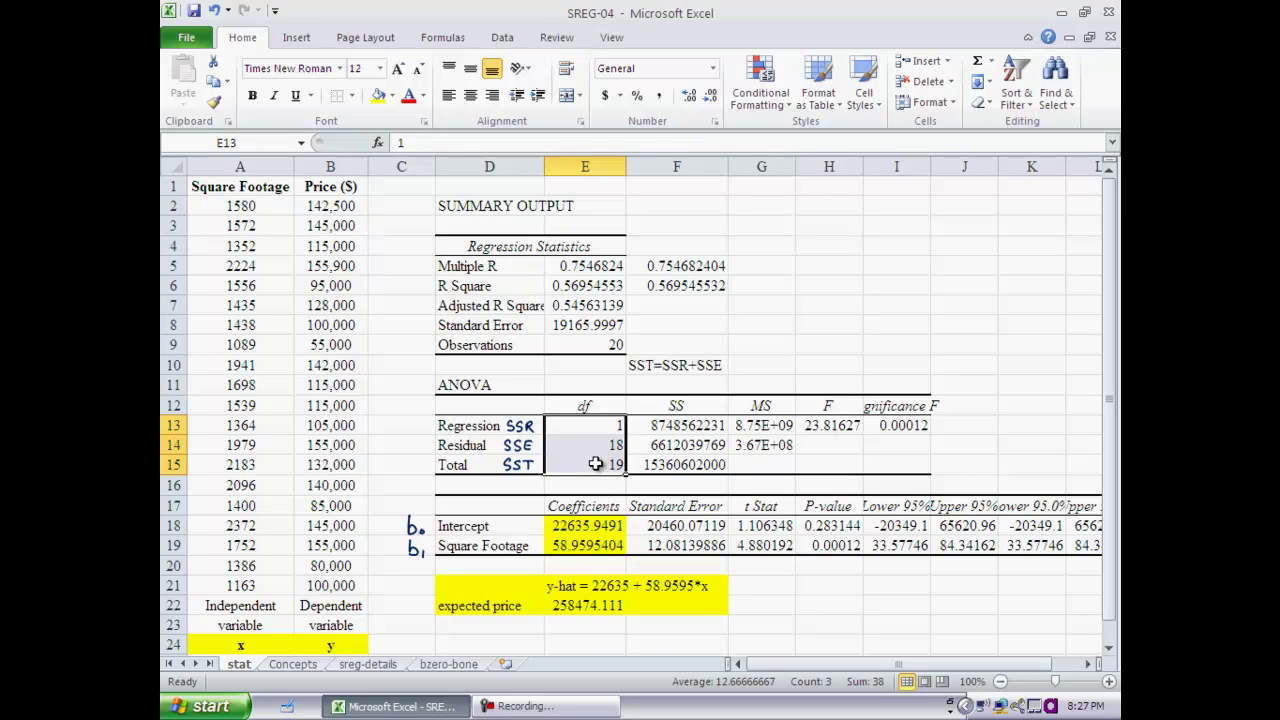
click(596, 464)
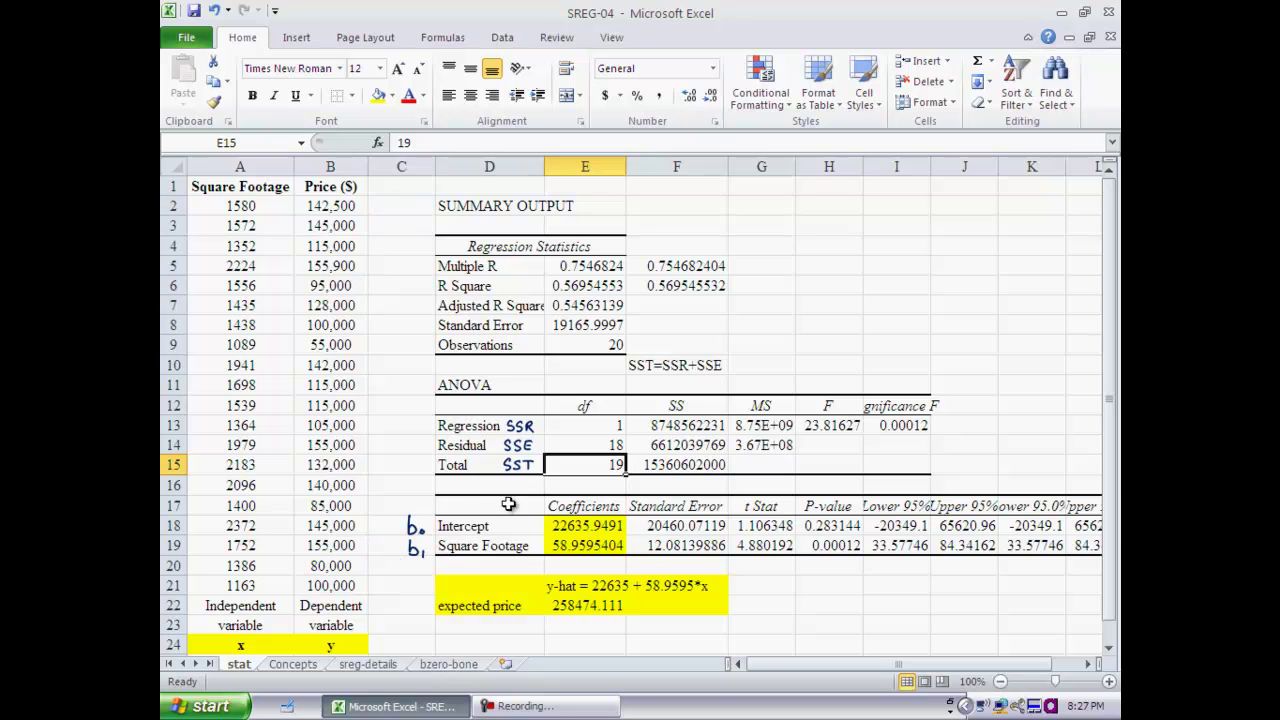
click(606, 429)
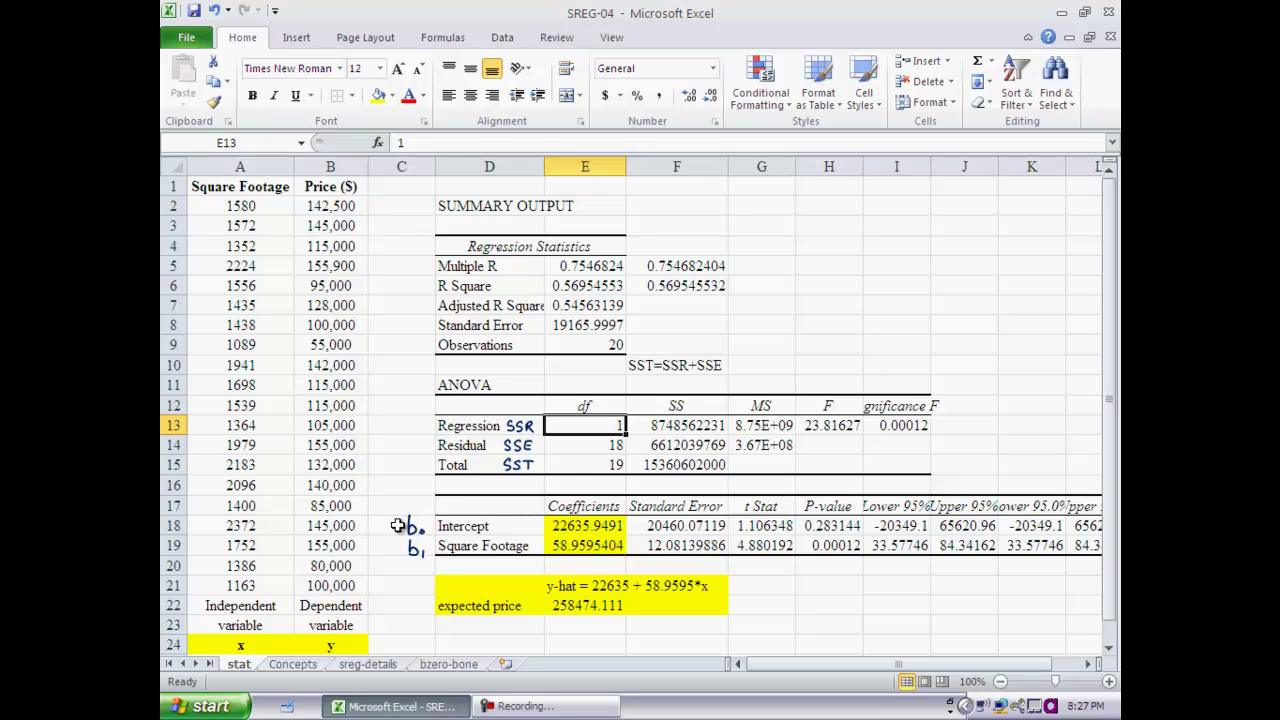
drag(393, 523, 390, 544)
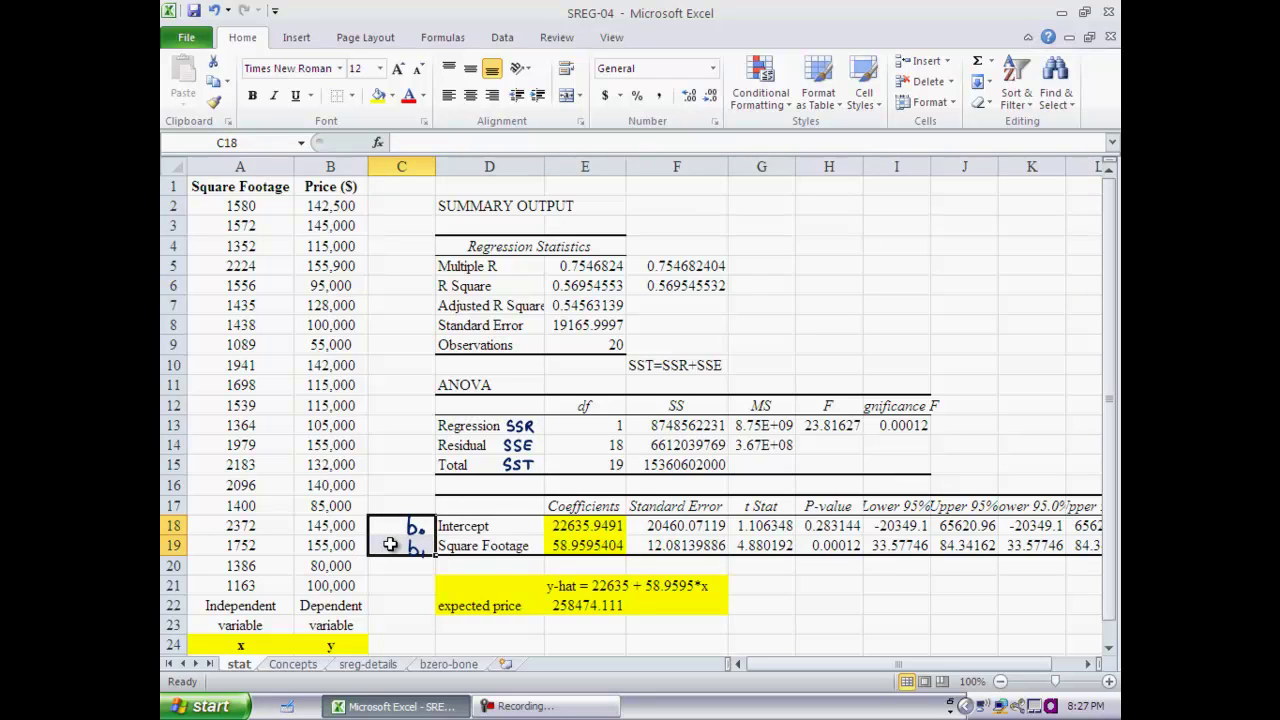
click(612, 430)
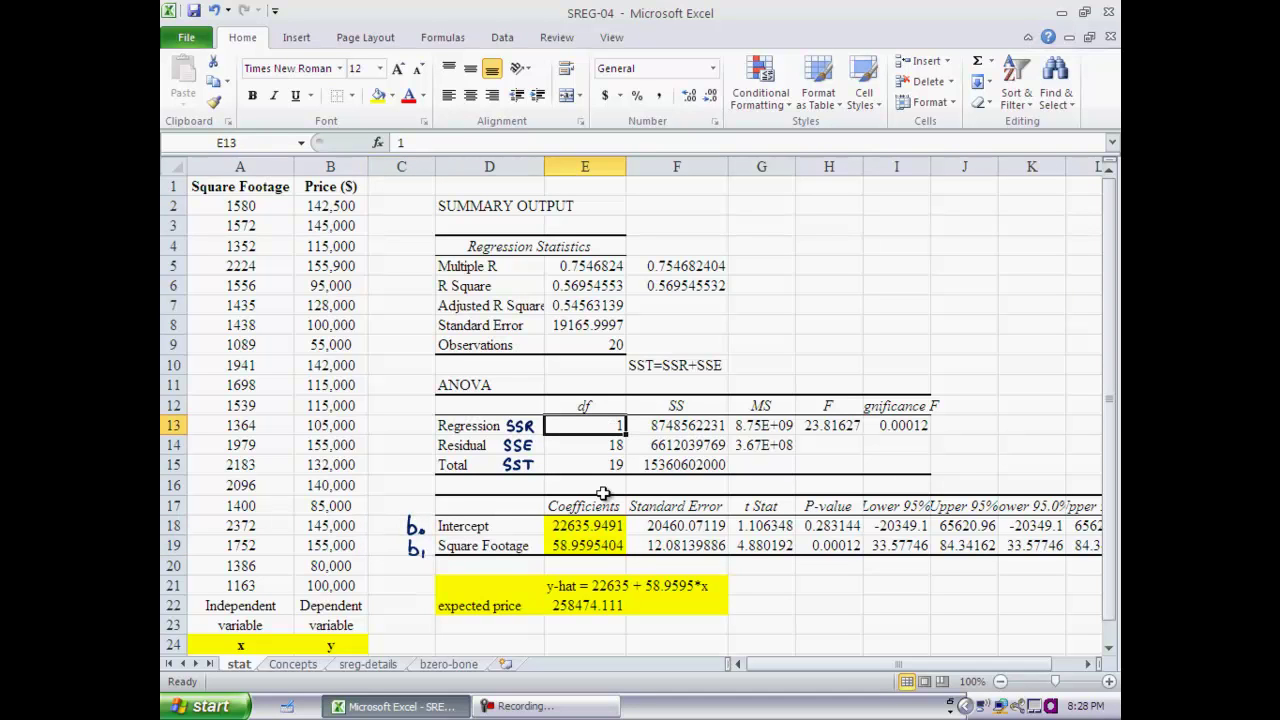
click(598, 448)
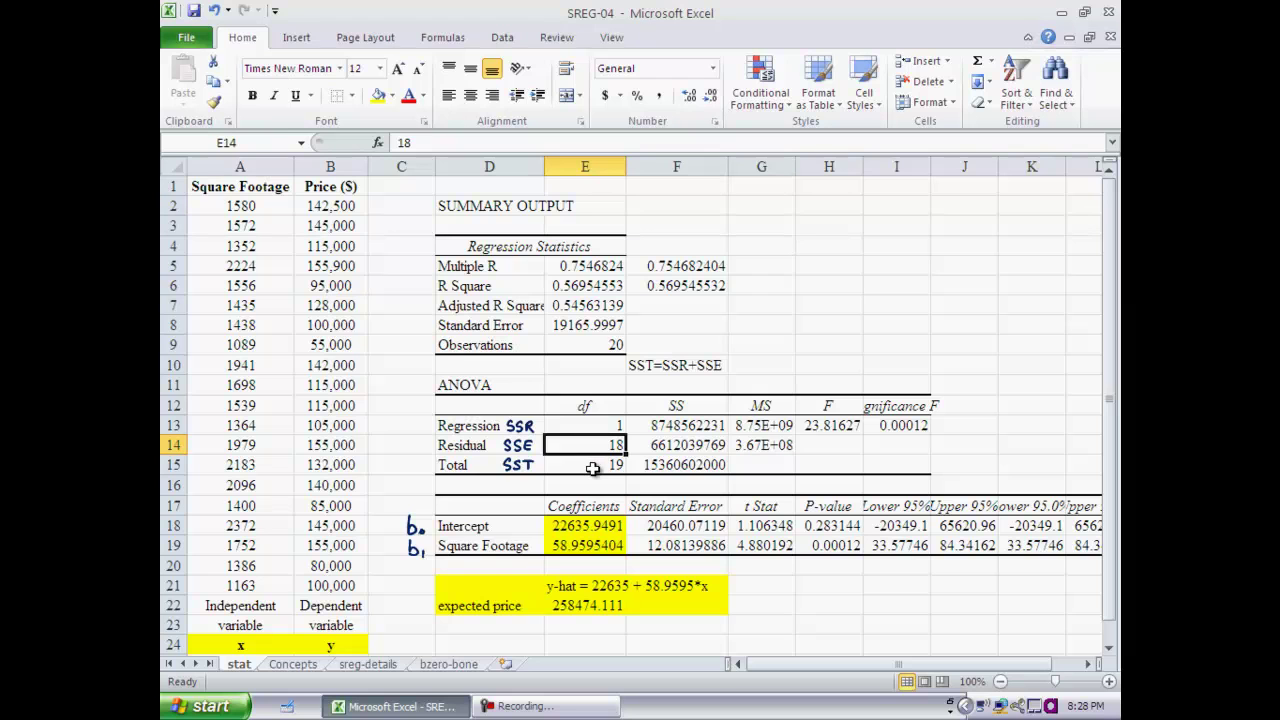
click(768, 426)
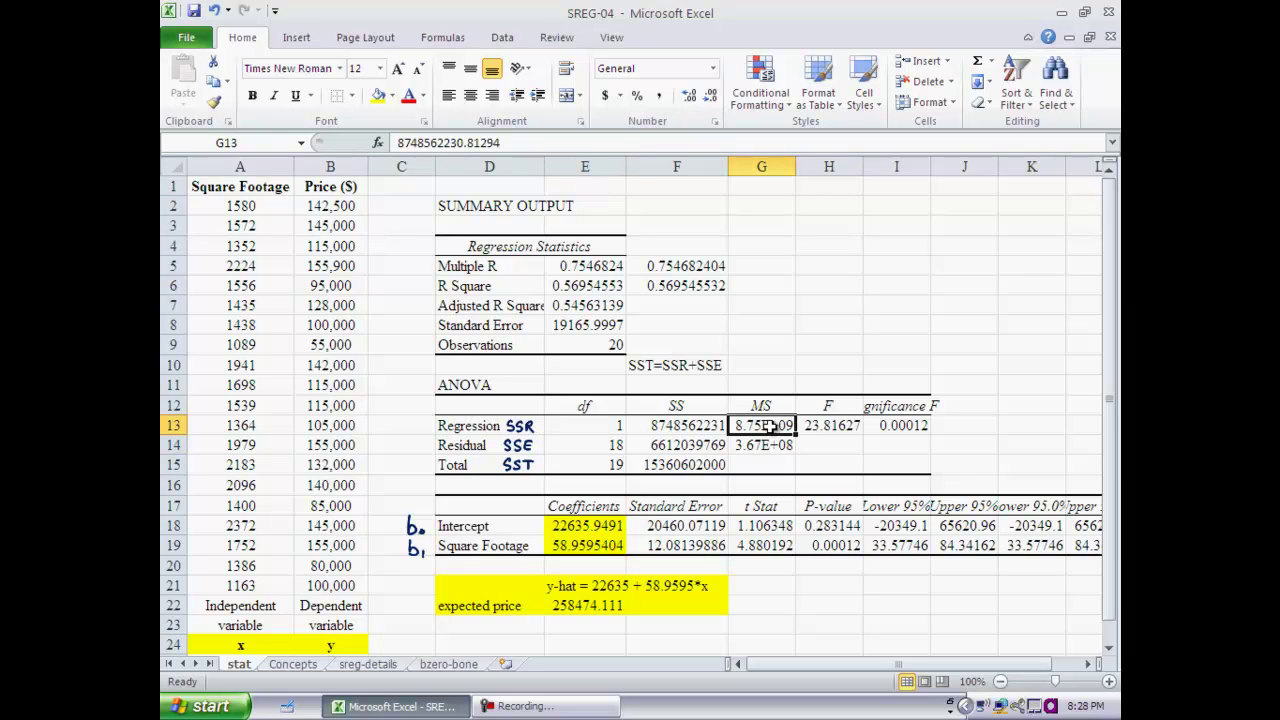
click(693, 426)
click(605, 427)
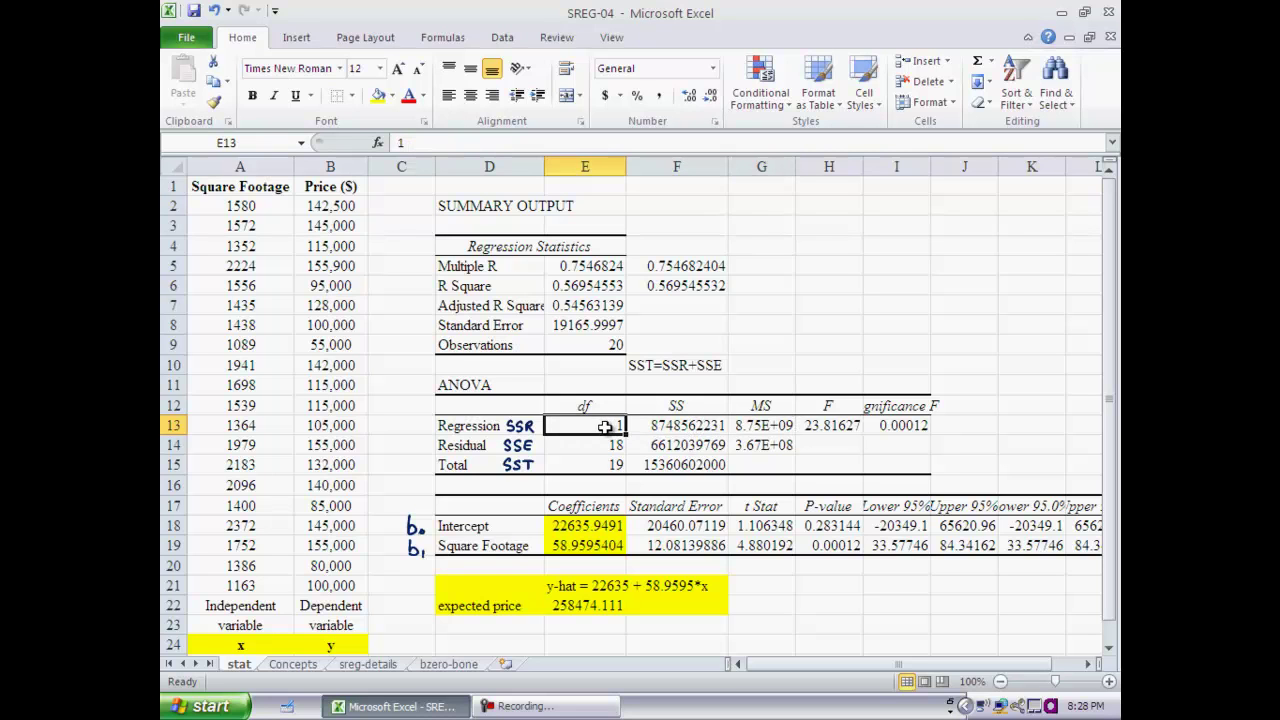
click(762, 427)
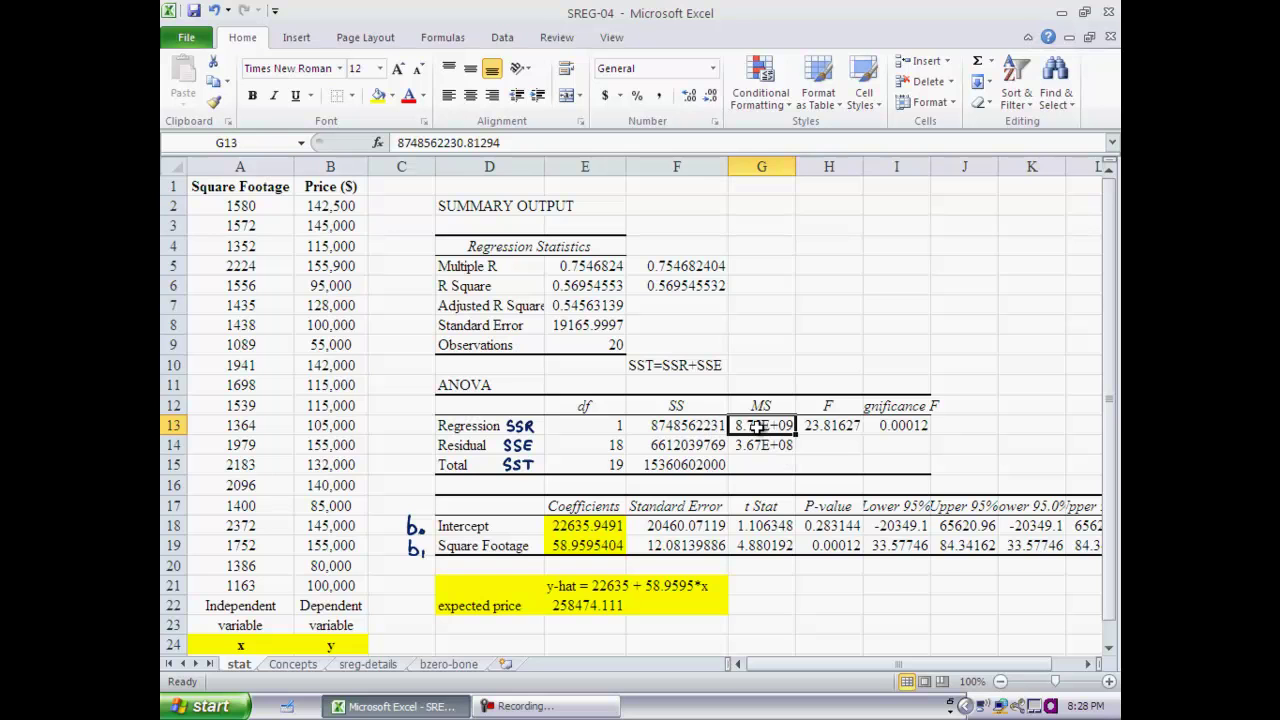
click(703, 425)
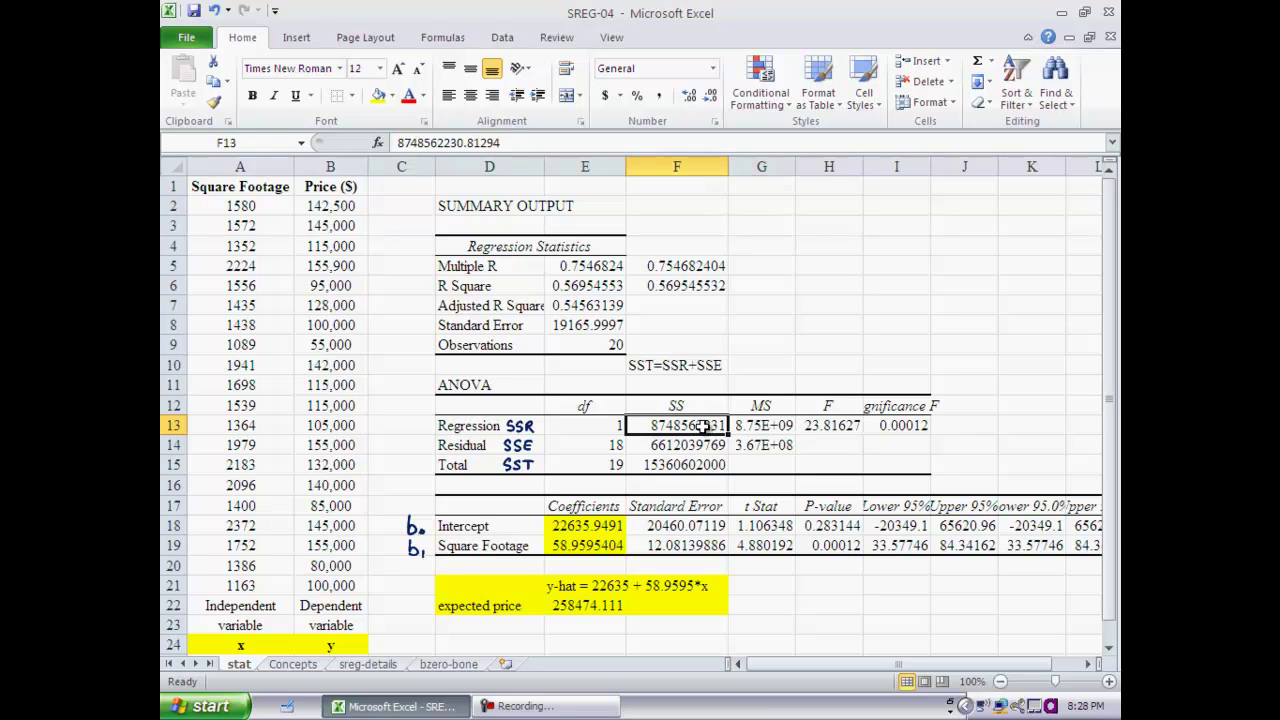
click(605, 428)
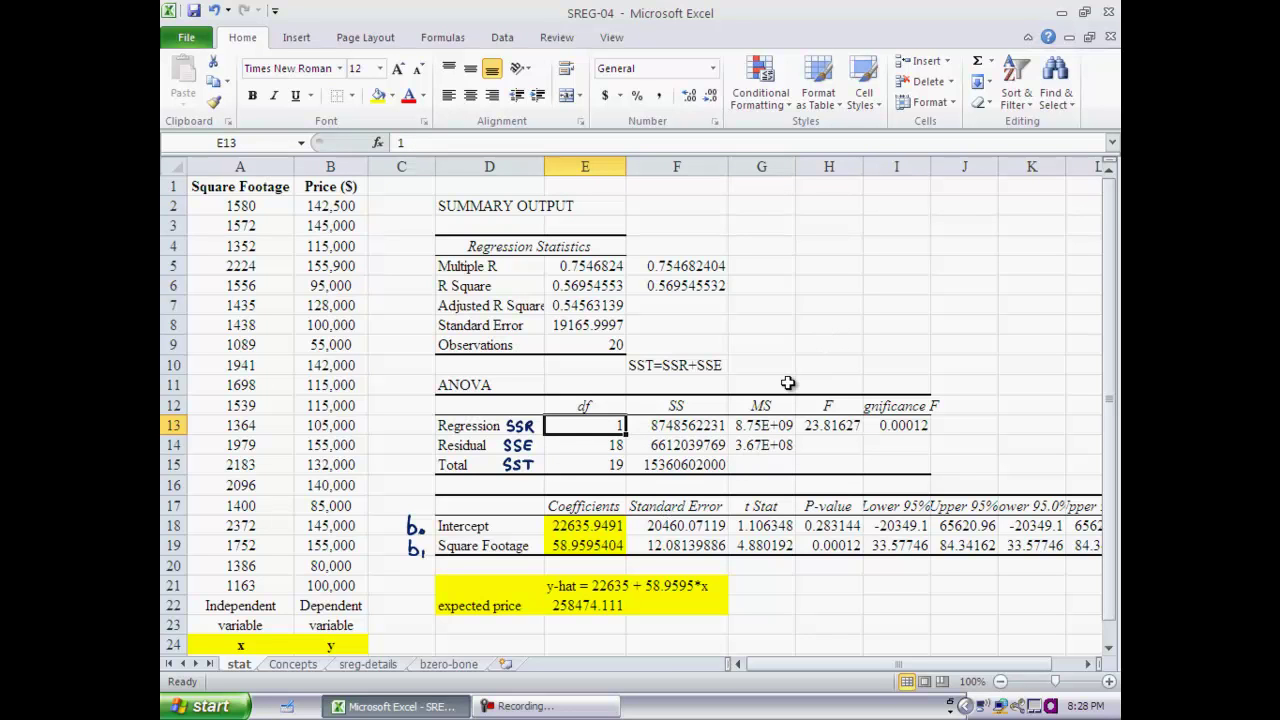
click(753, 446)
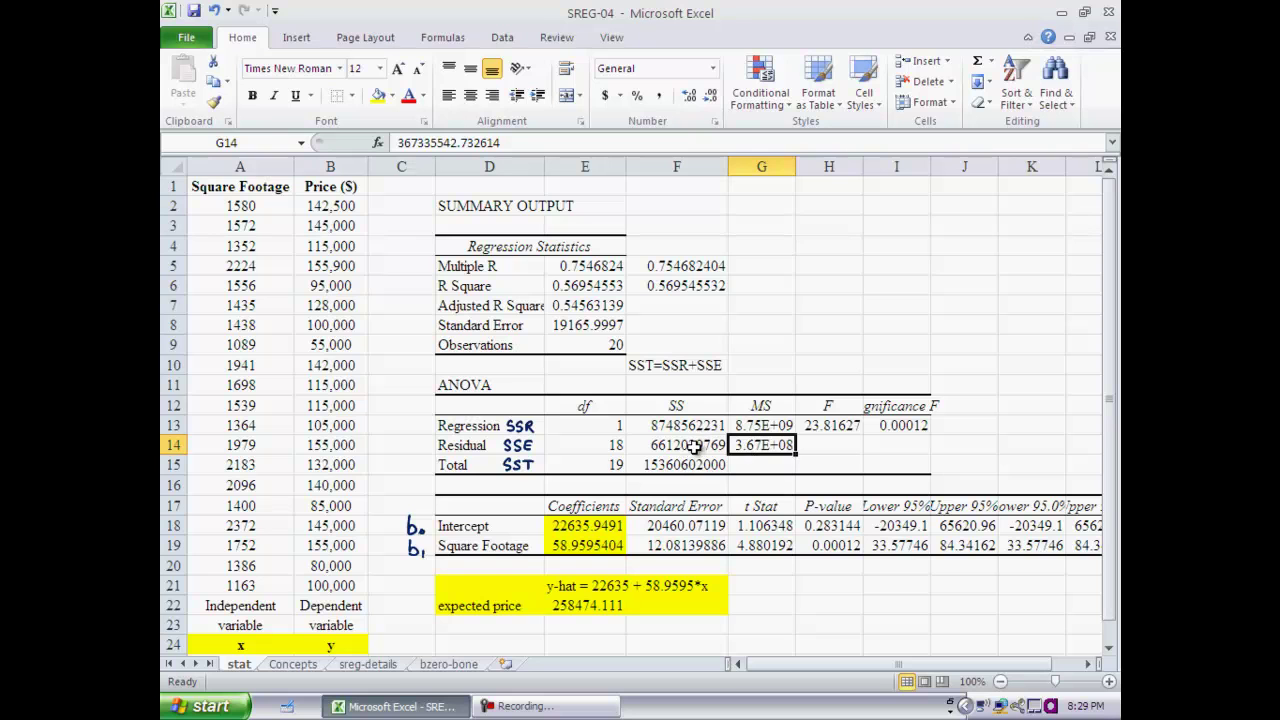
click(789, 367)
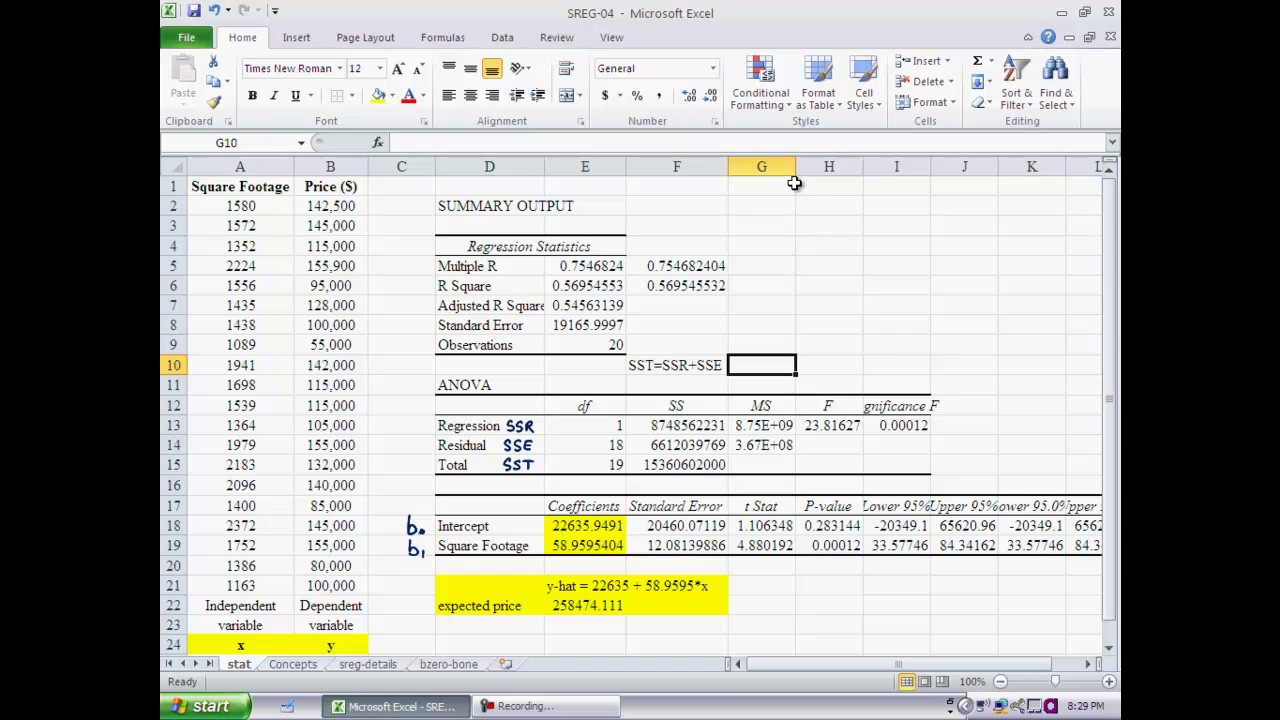
- Widen column G and enter =F14/E14 in G10, giving 367335542.7
drag(796, 166, 827, 166)
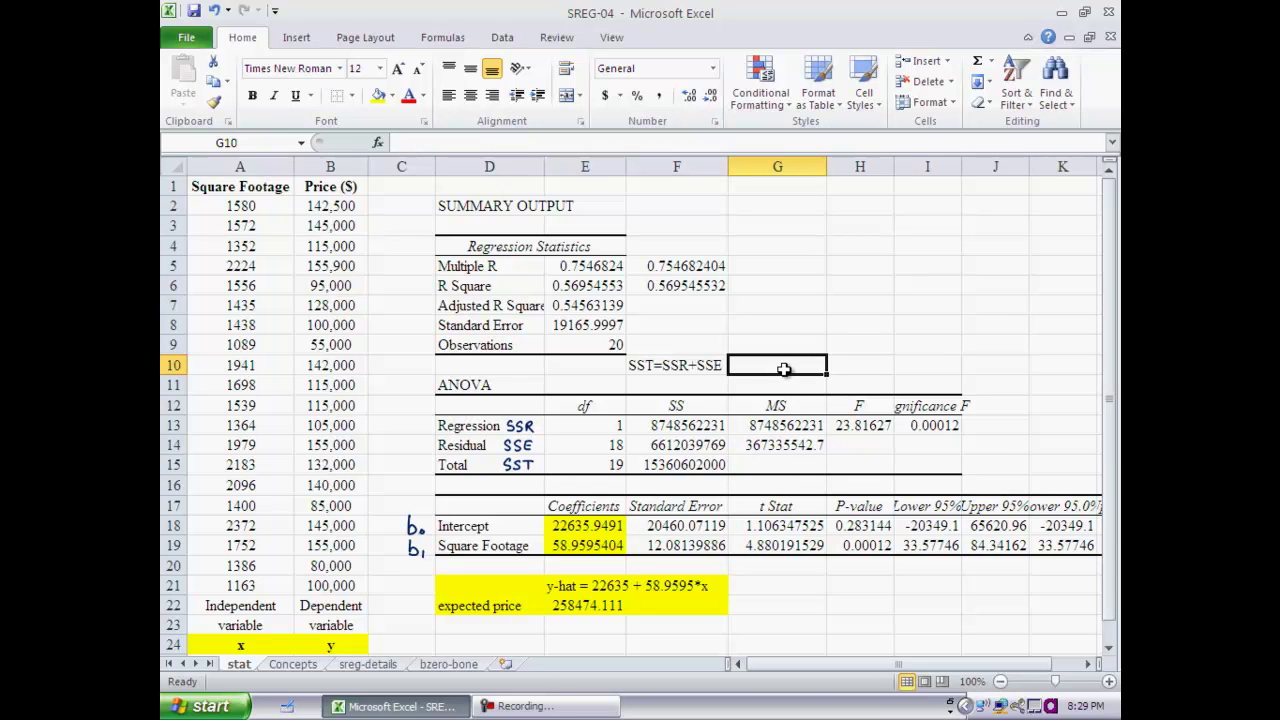
text(=)
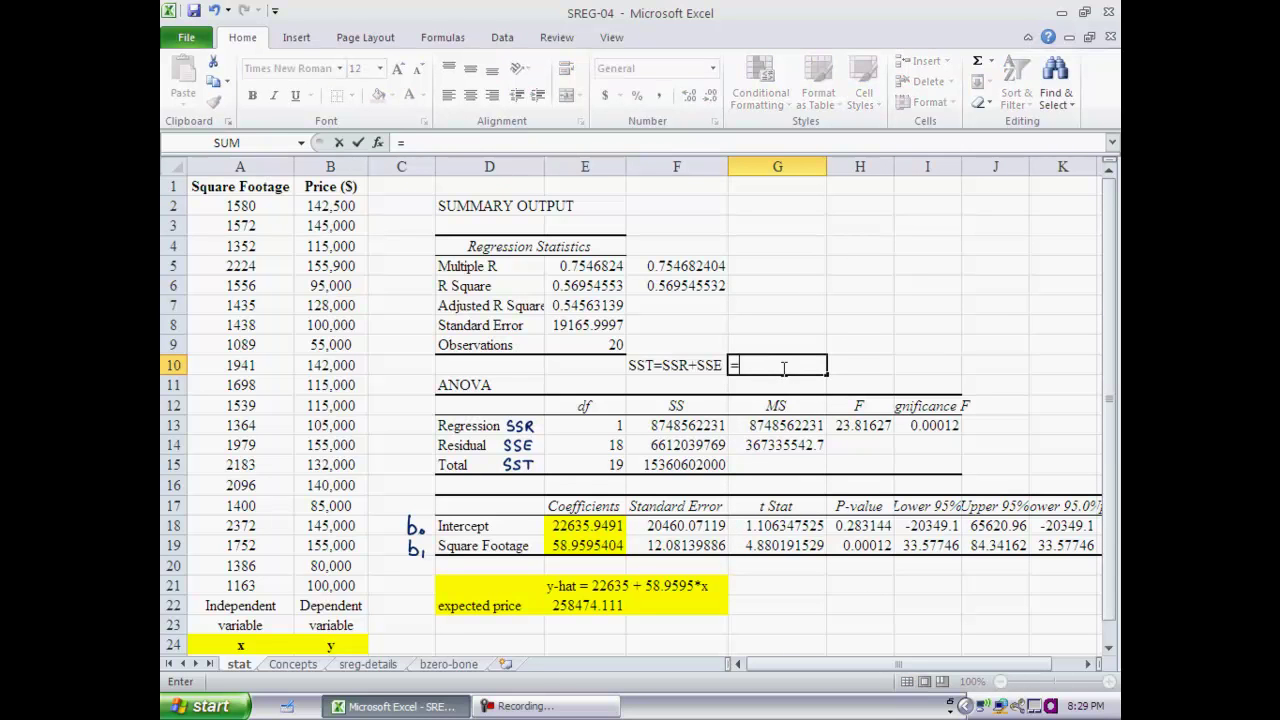
click(711, 445)
text(/)
click(597, 446)
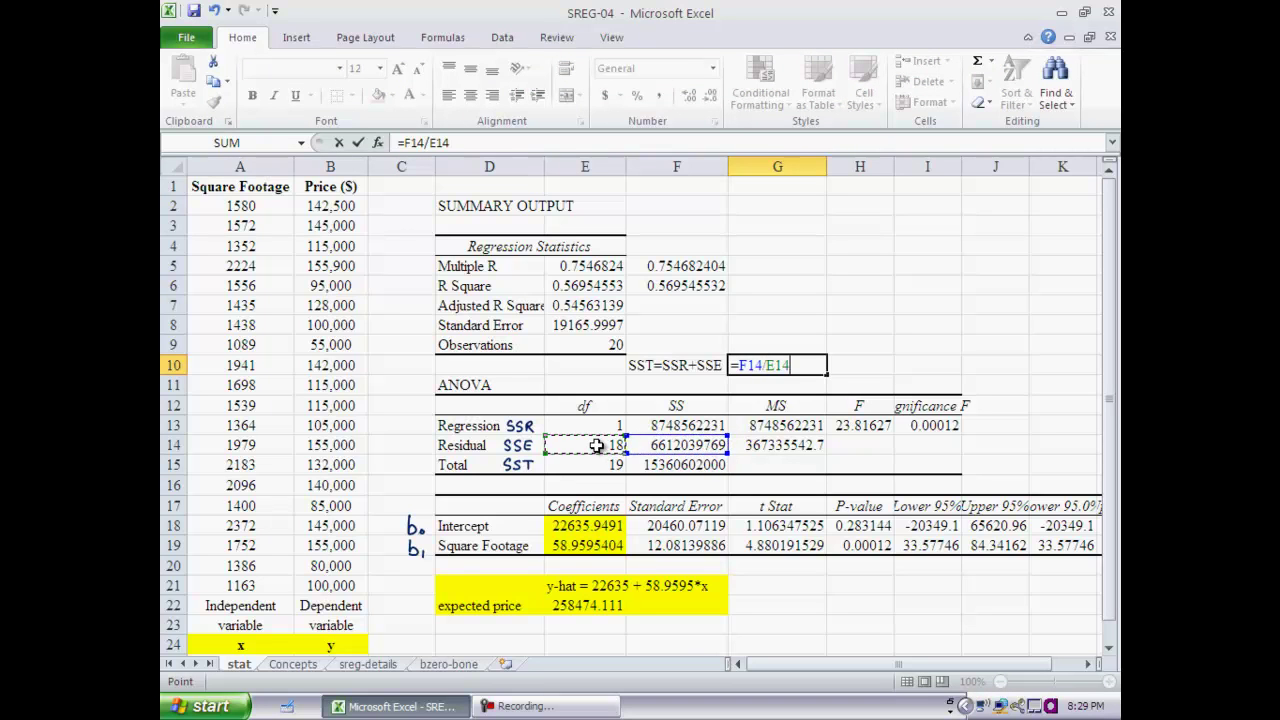
key(Return)
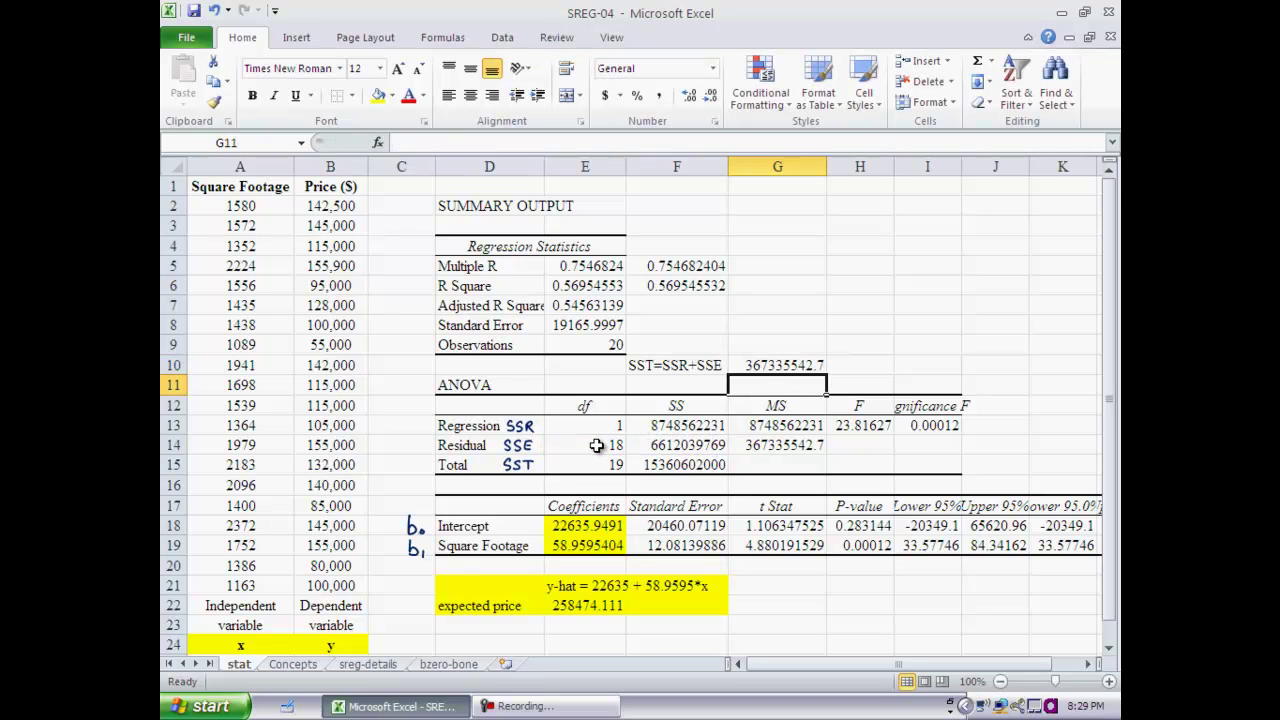
- Check G10 against the reported residual MS in G14 and regression MS in G13
click(775, 365)
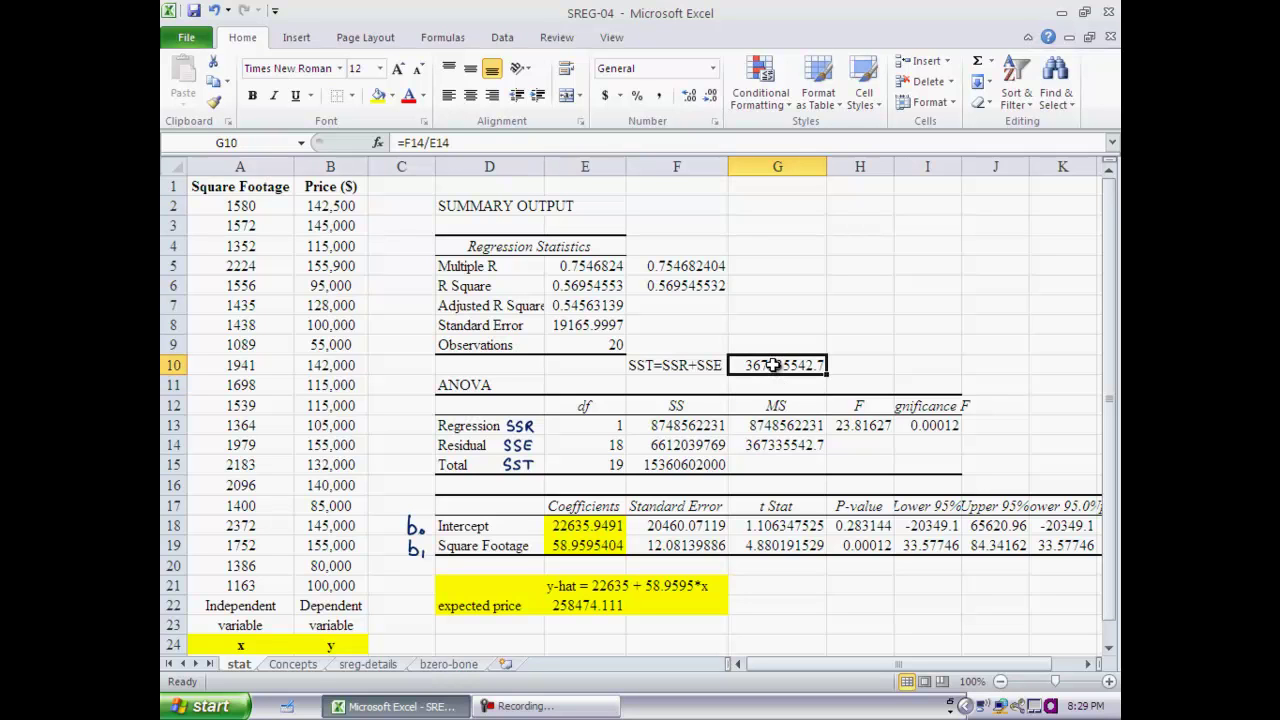
click(773, 447)
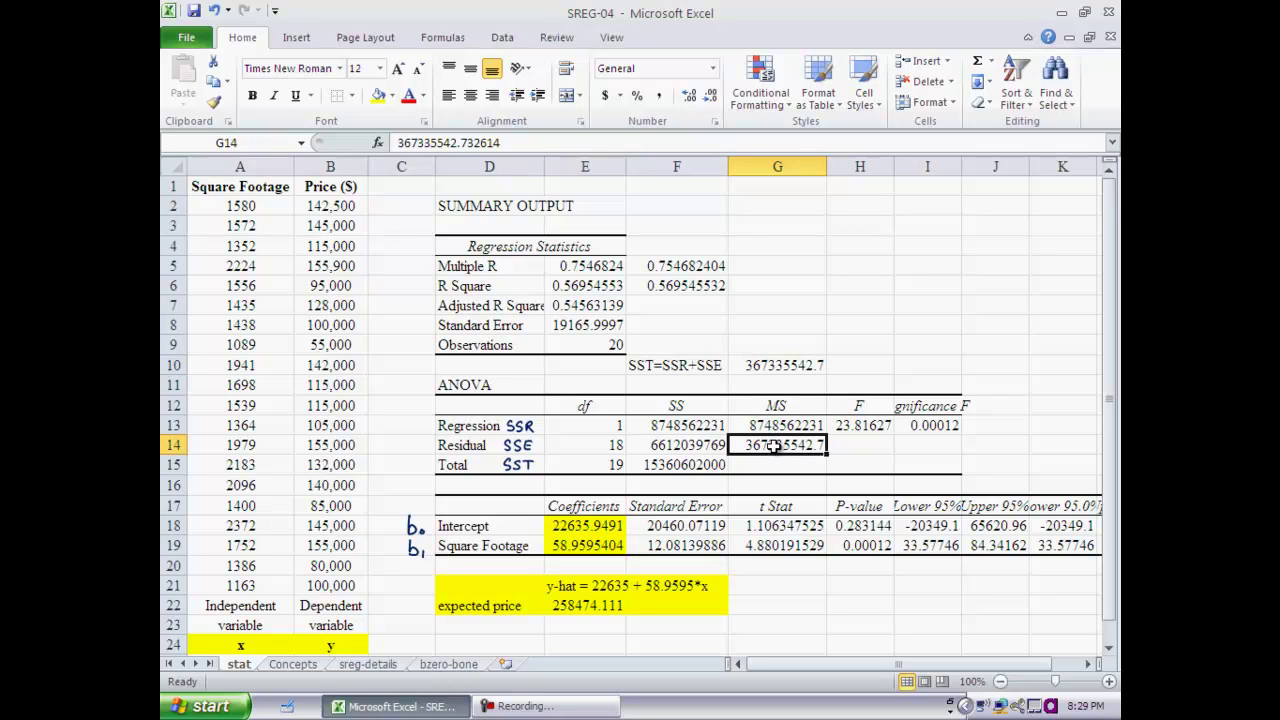
click(778, 425)
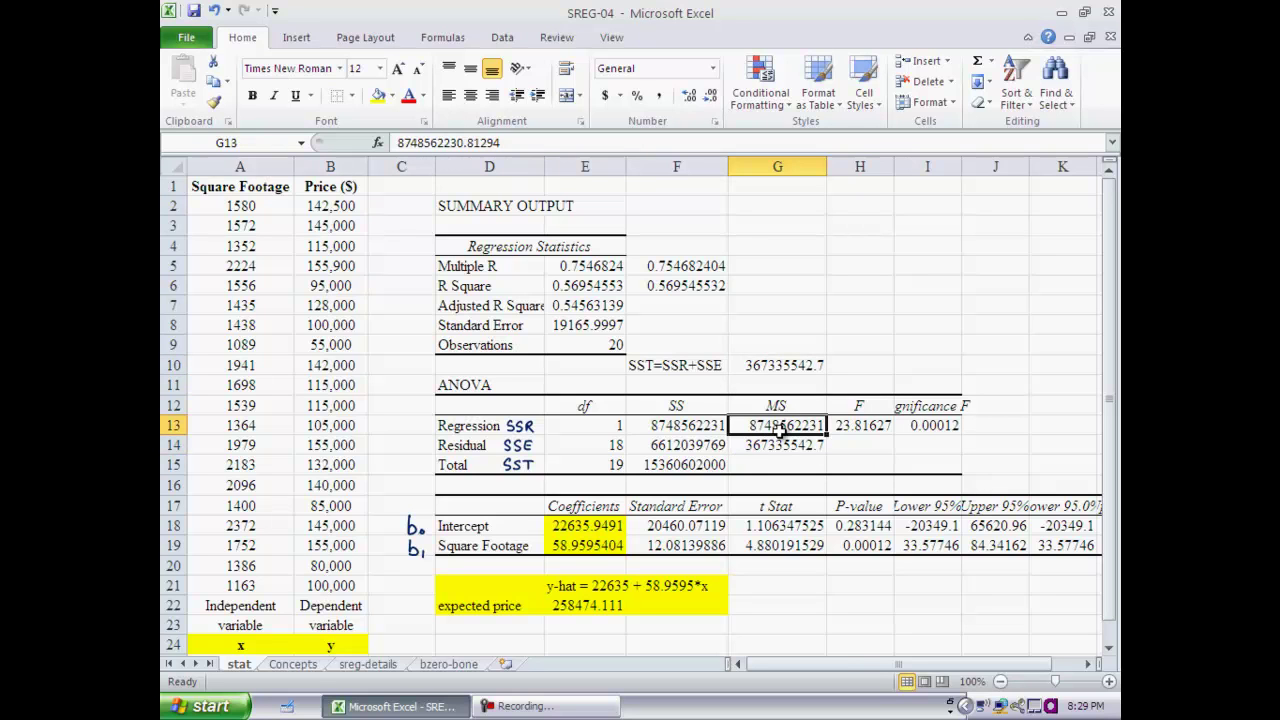
- Review the regression MS and the reported F in H13, and widen column H
click(779, 446)
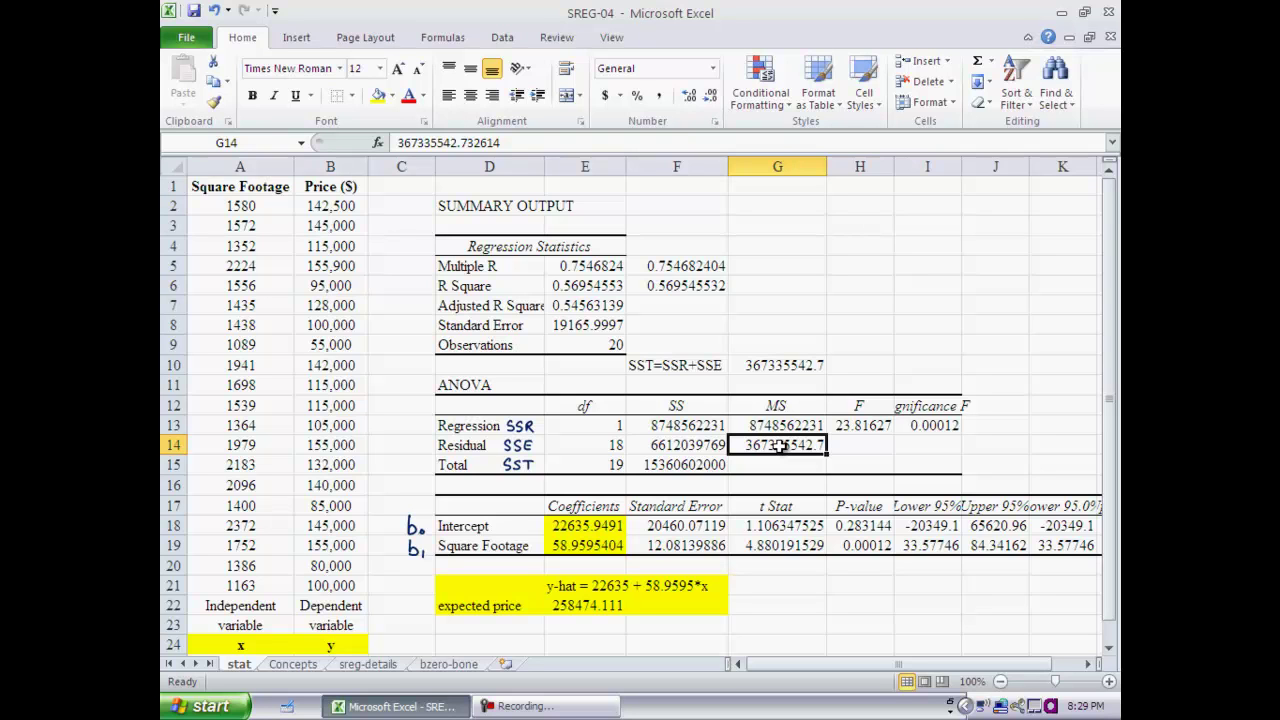
click(865, 427)
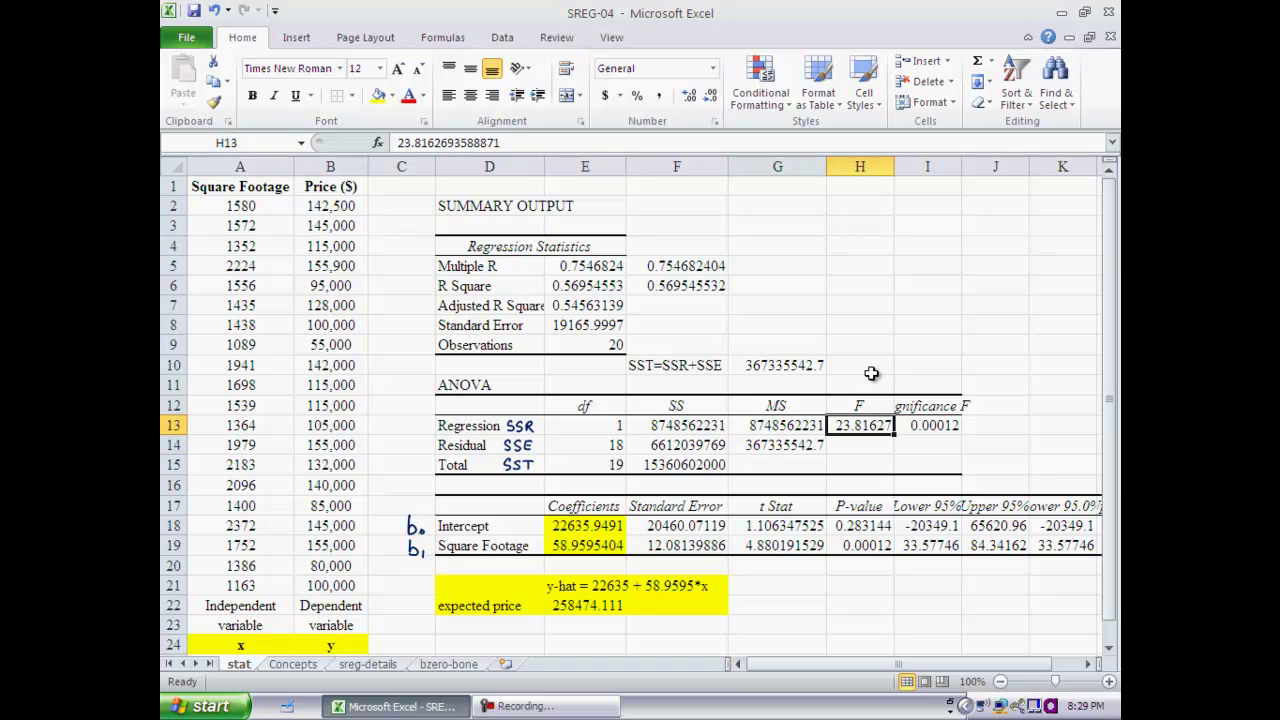
drag(895, 167, 921, 167)
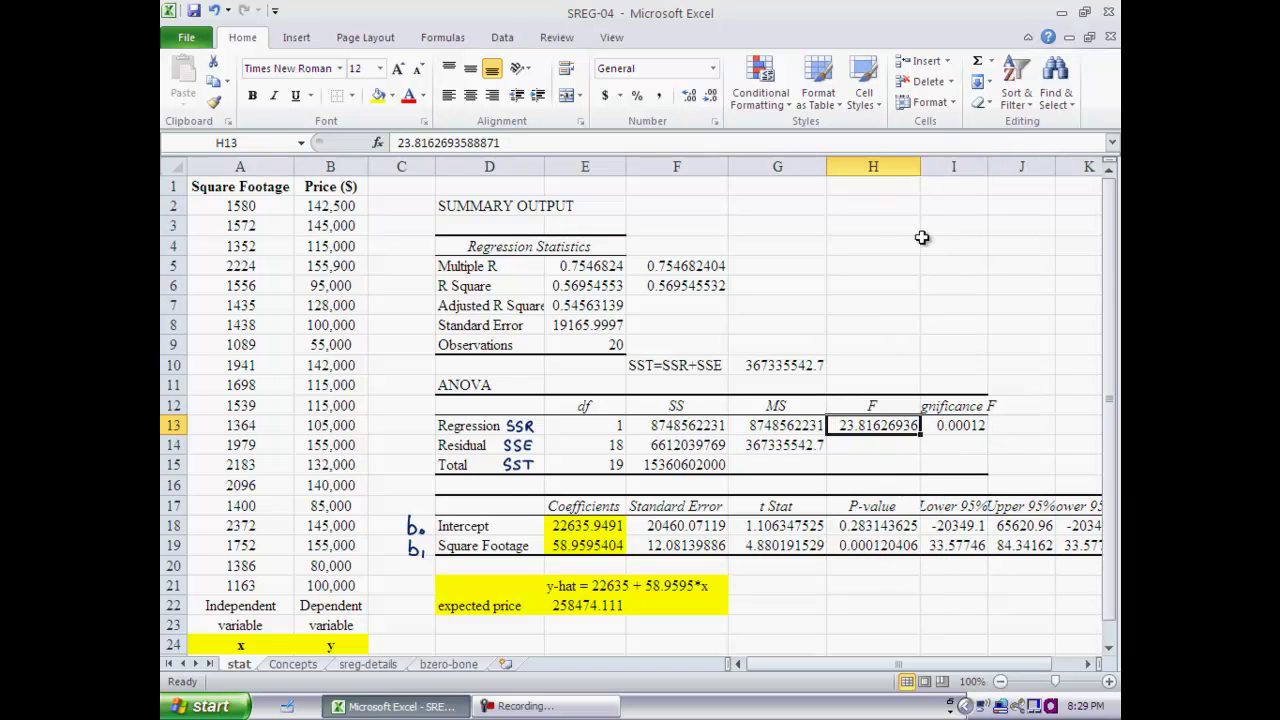
- Enter =G13/G14 in H10, giving an F statistic of 23.81626936
click(897, 366)
text(=)
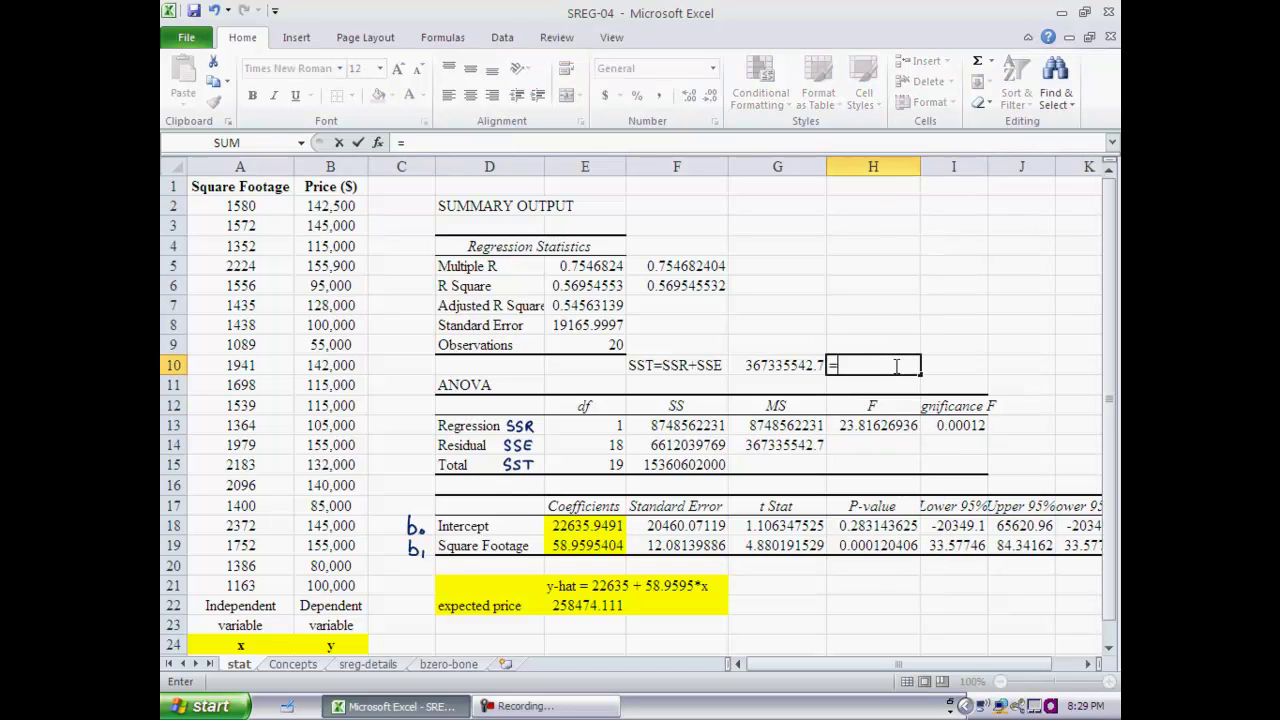
click(803, 426)
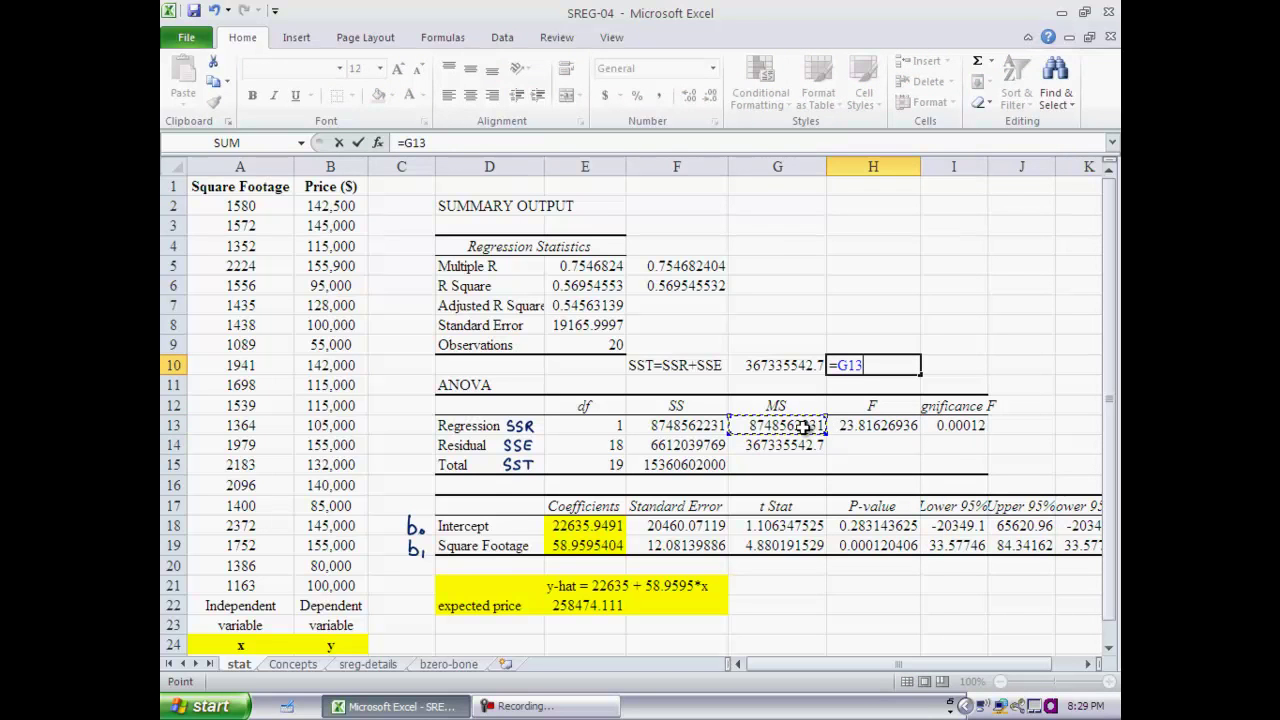
text(/)
click(791, 450)
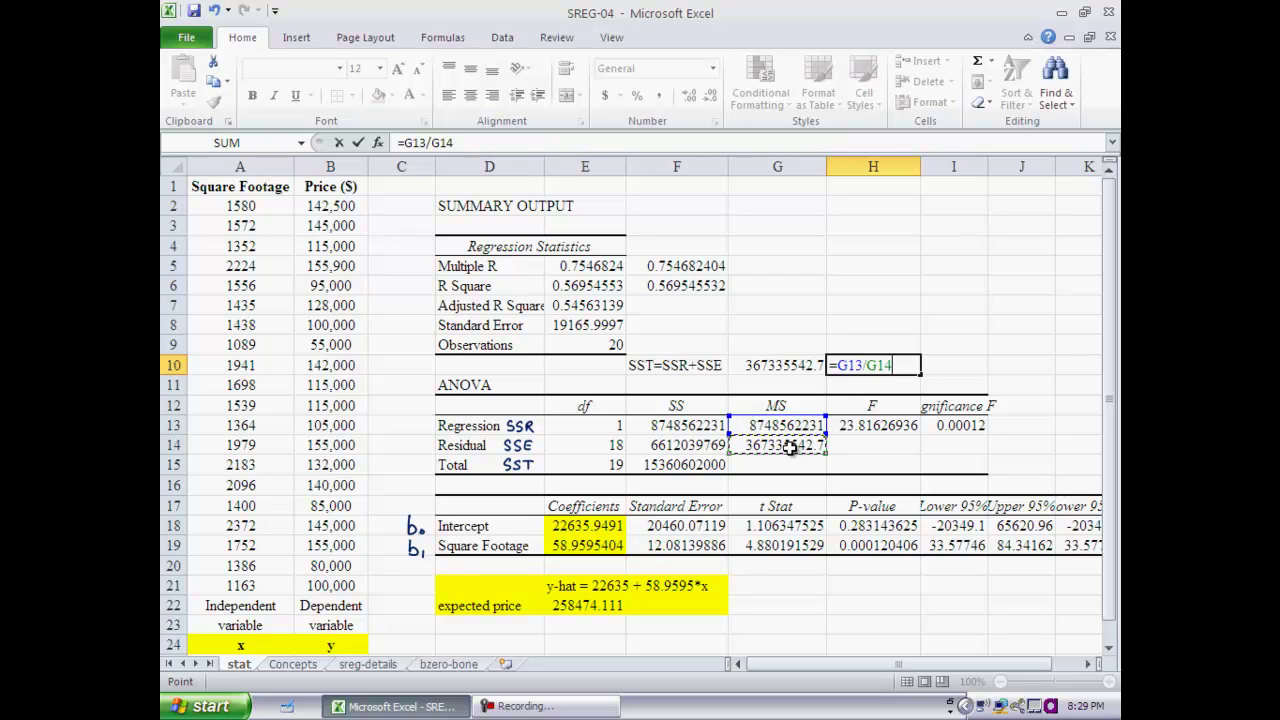
key(Return)
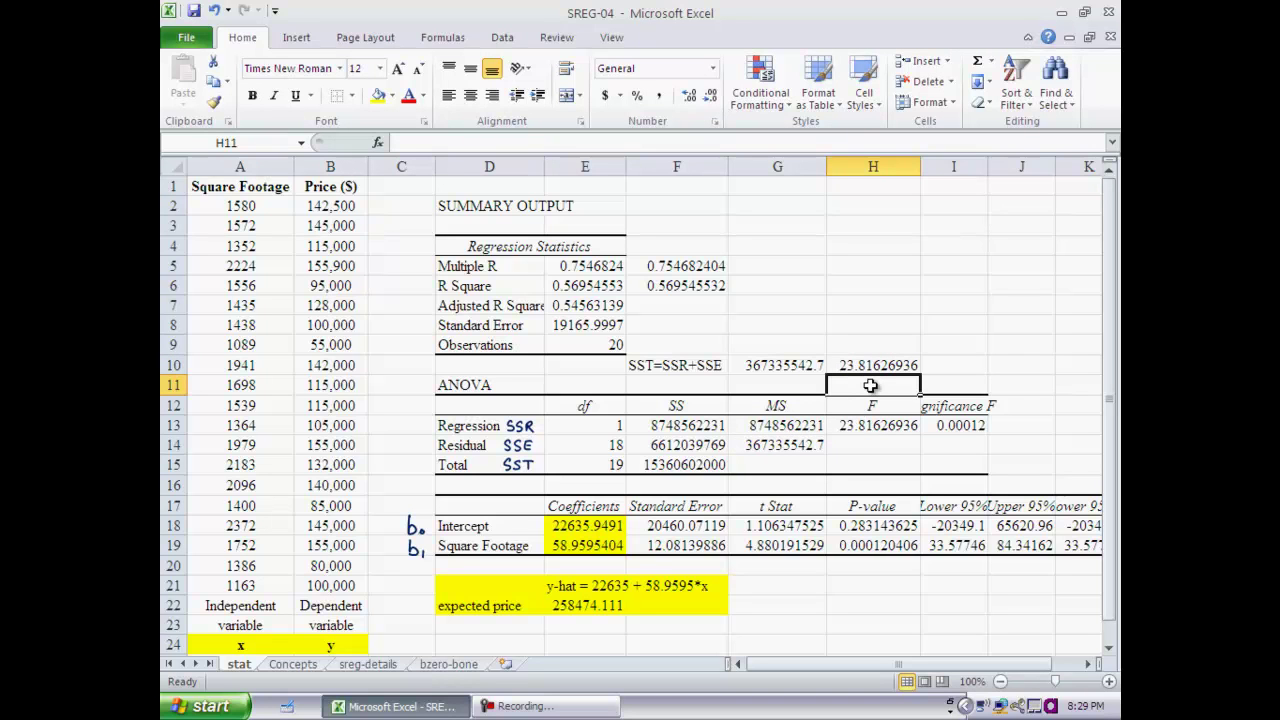
- Widen column I and enter =FDIST(H10,E13,E14) in I10, giving Significance F 0.000120406
click(965, 365)
drag(988, 165, 1016, 165)
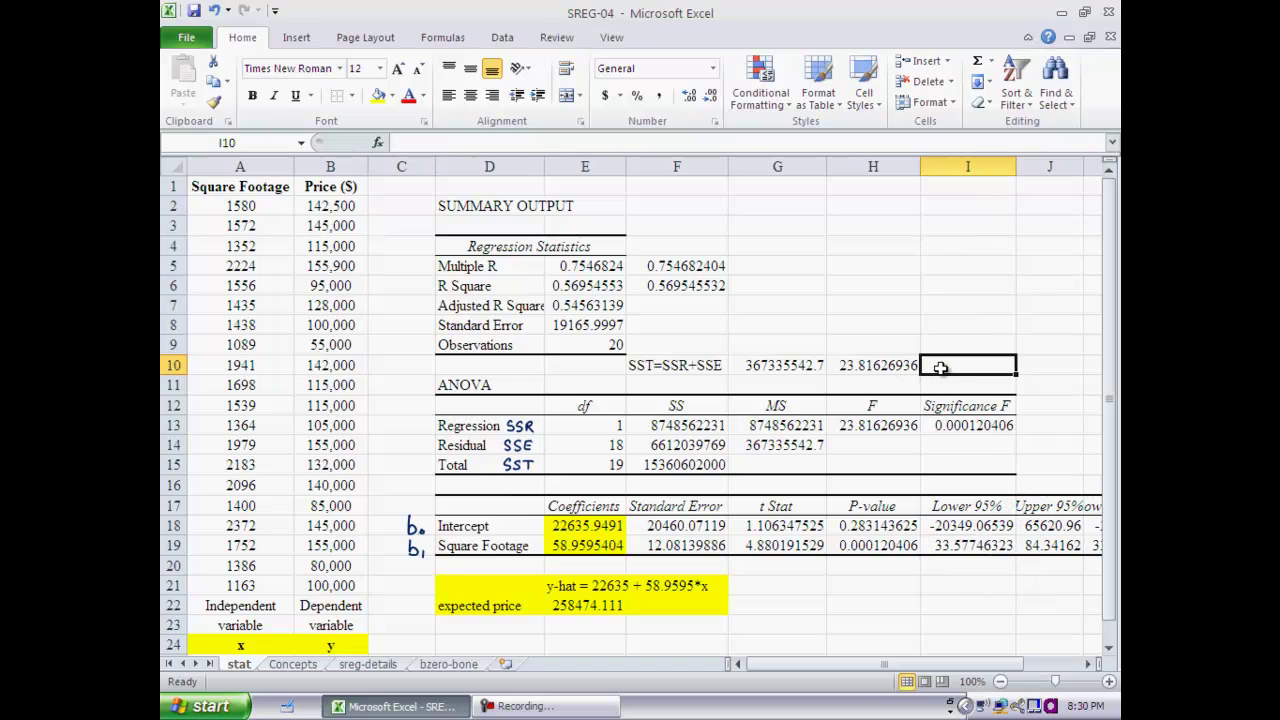
text(=)
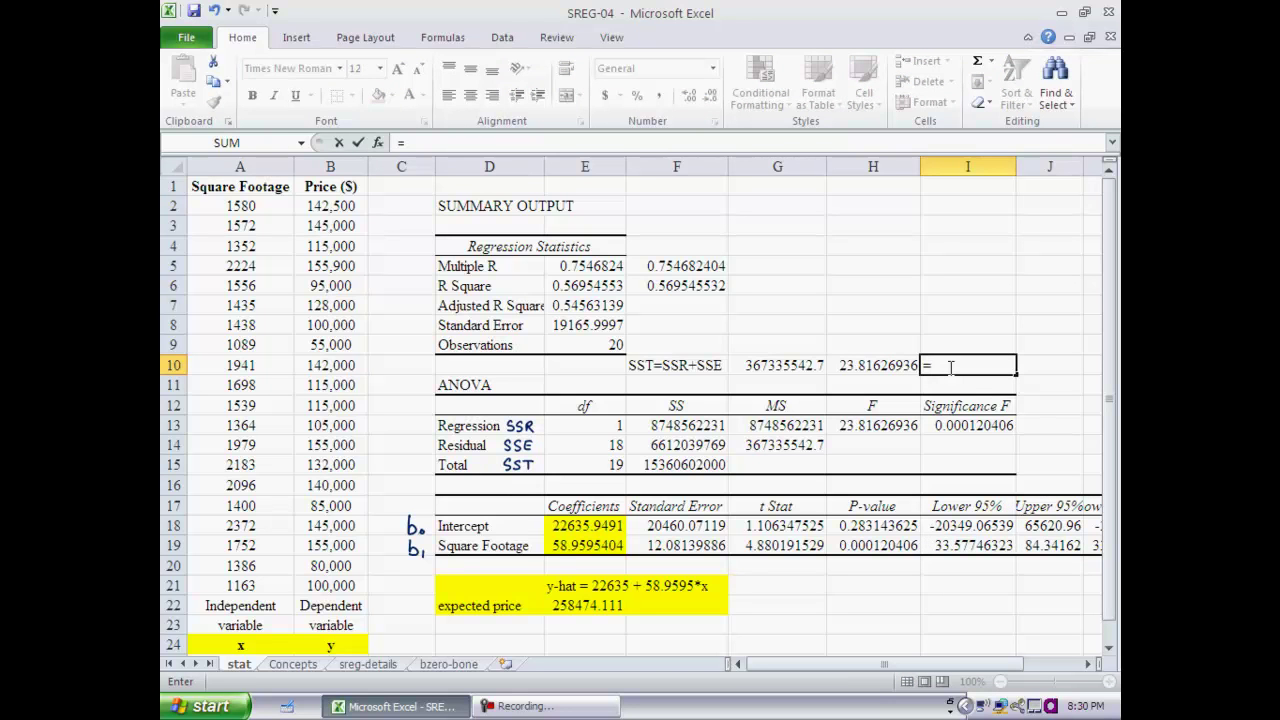
text(fdis)
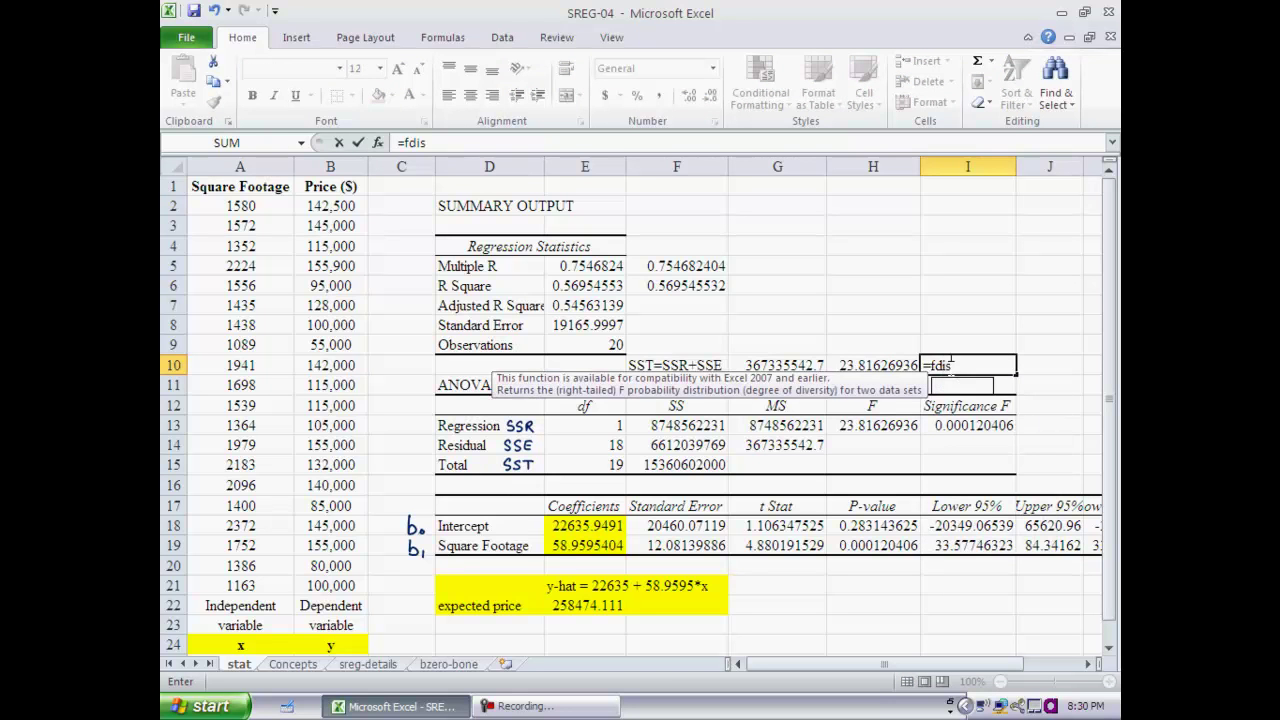
text(t()
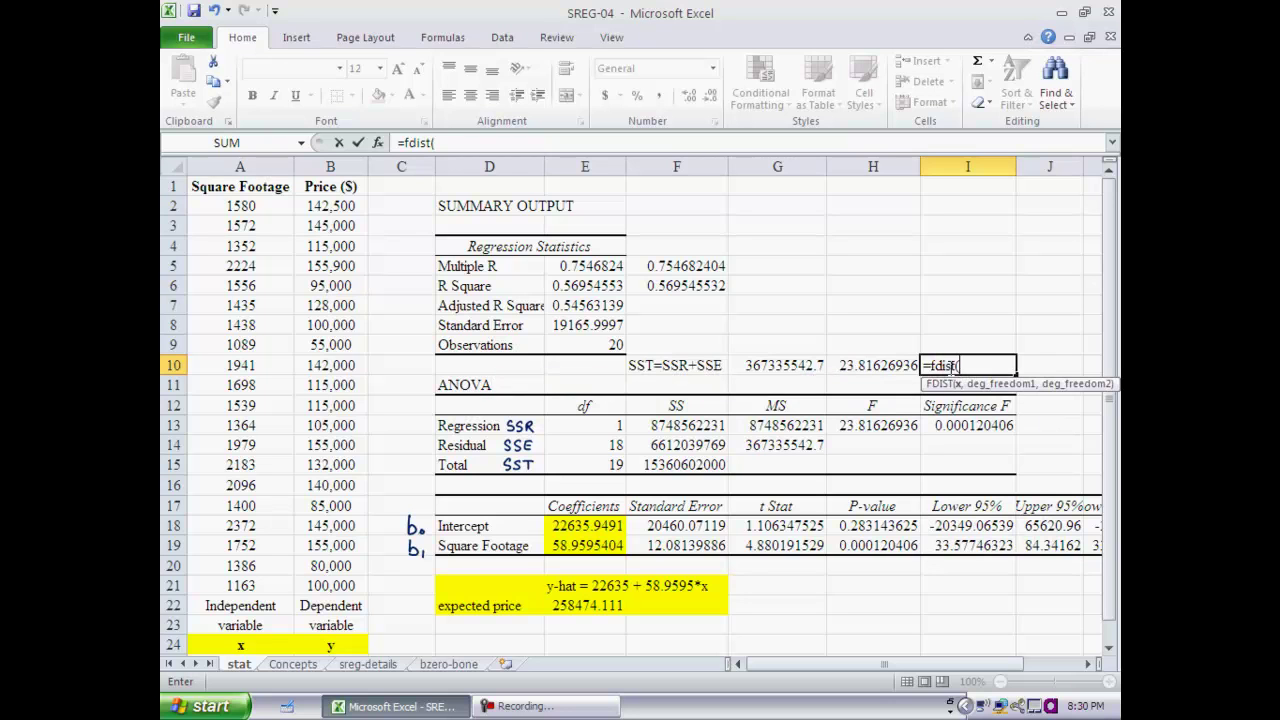
click(873, 366)
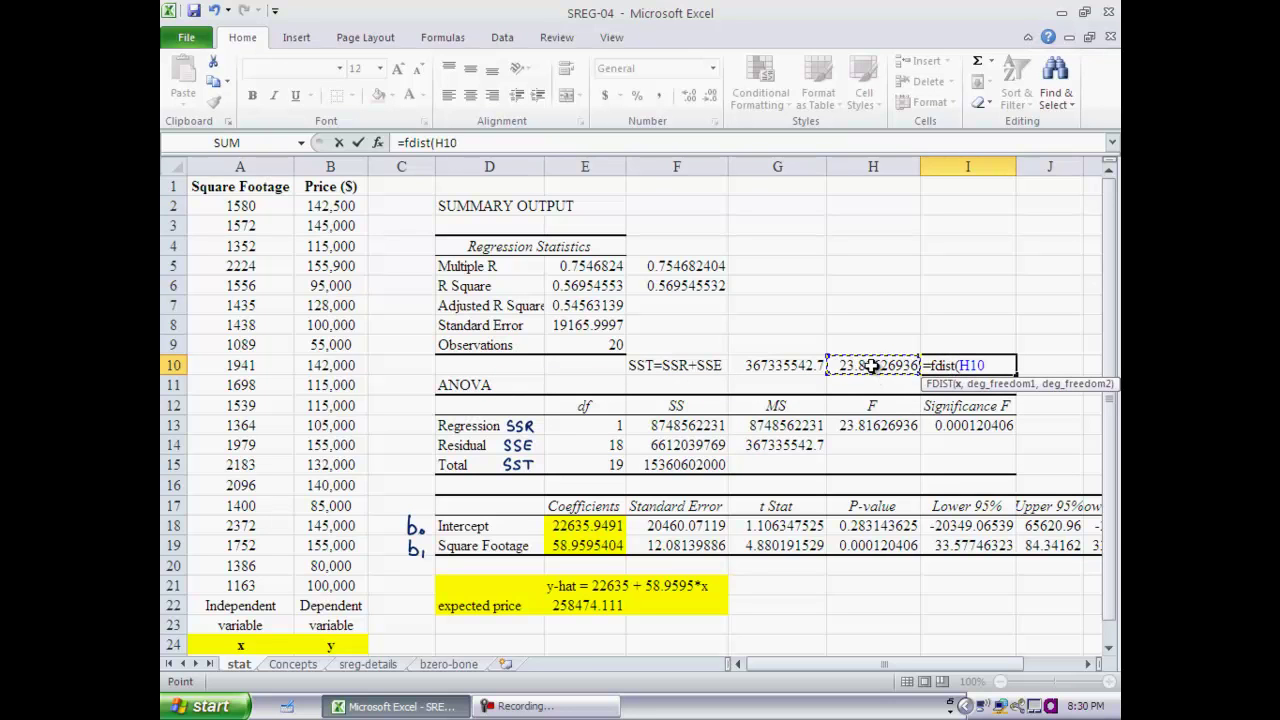
text(,)
click(605, 426)
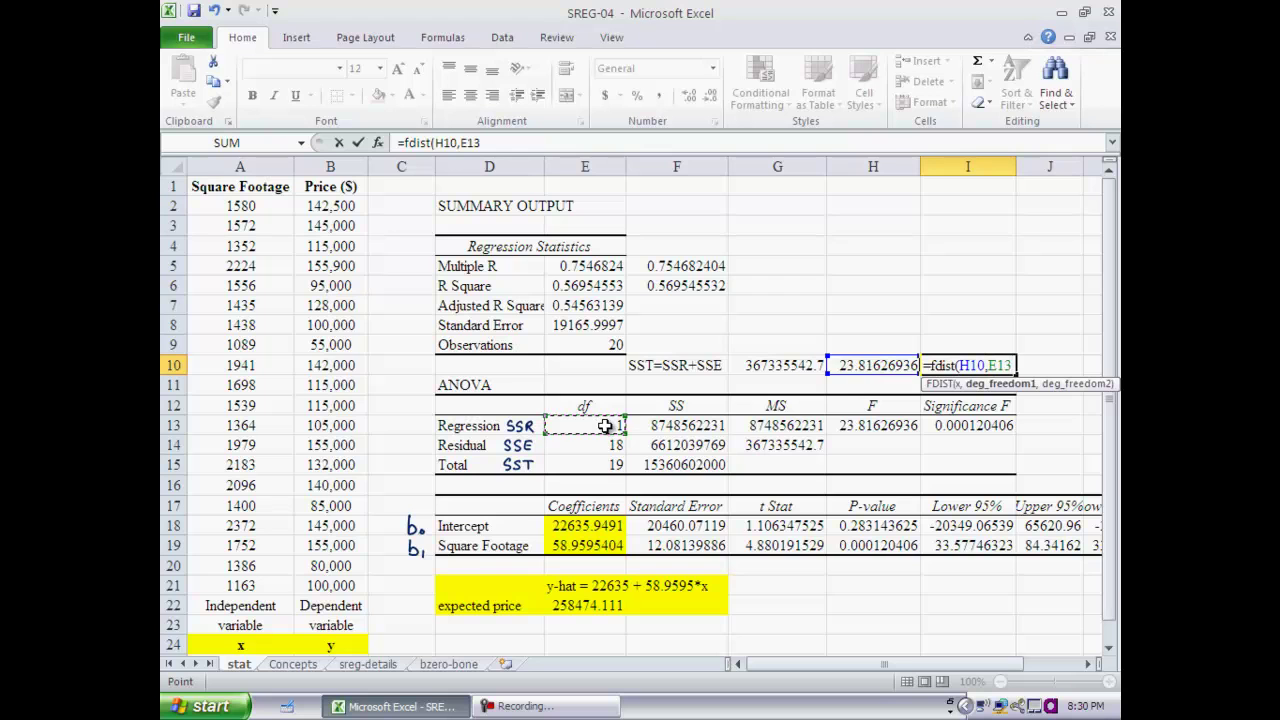
text(,)
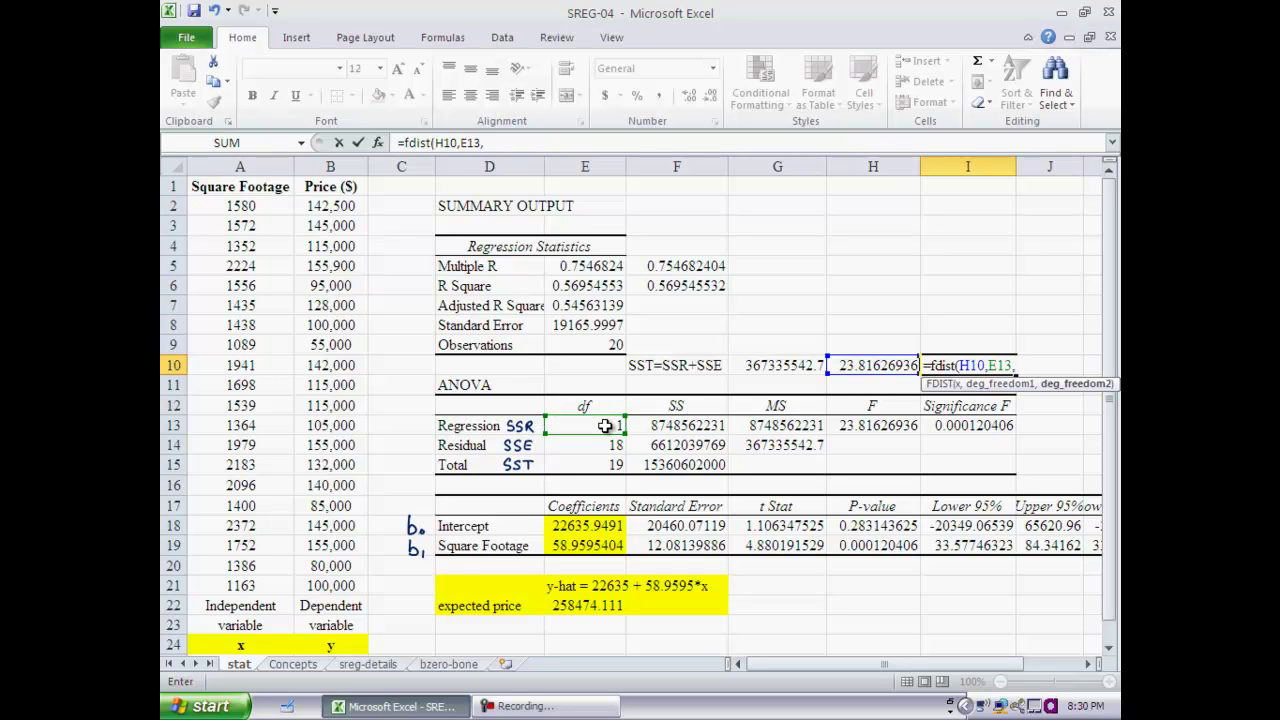
click(605, 446)
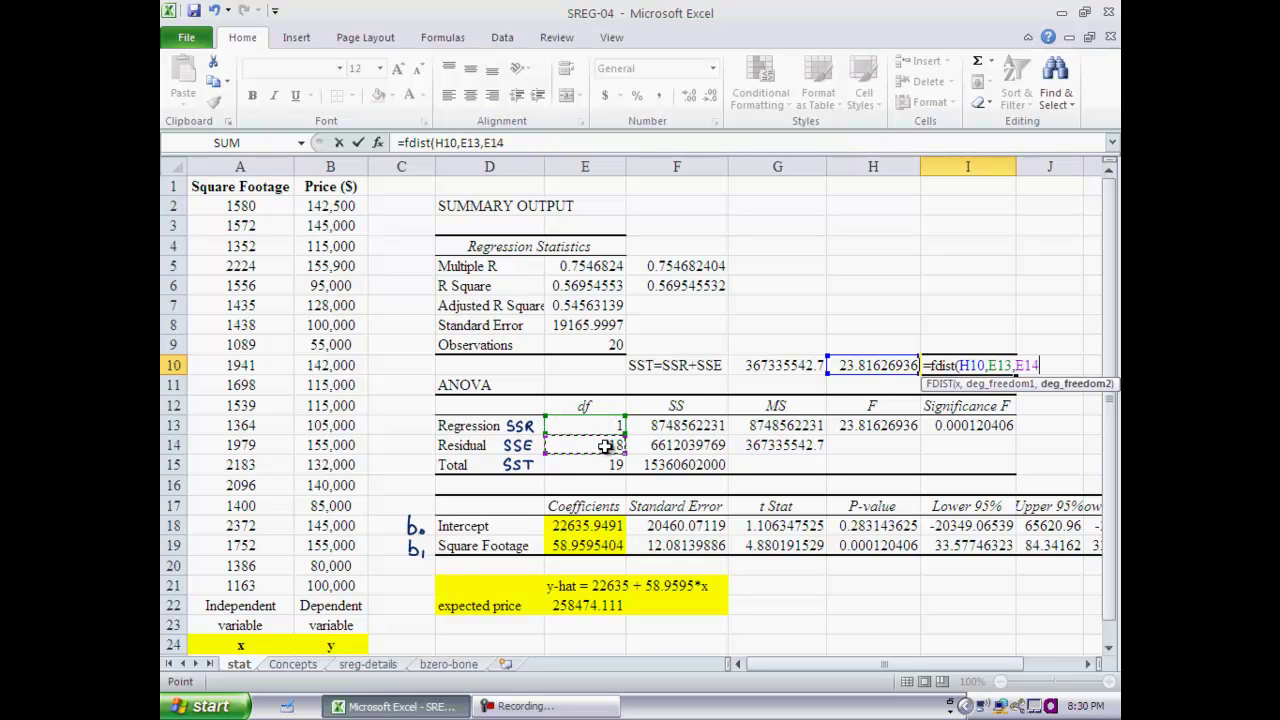
text())
key(Return)
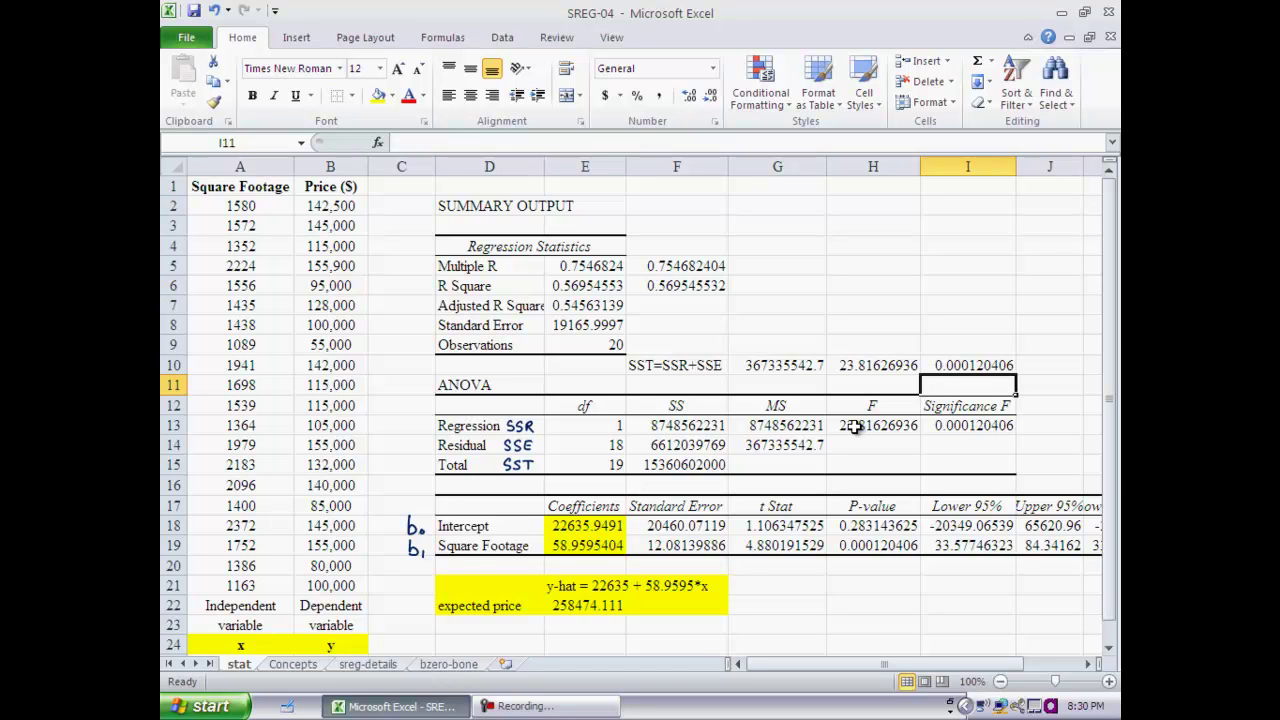
- Compare with E8, then enter =SQRT(G14) in F8 for a Standard Error of 19165.99965
click(590, 325)
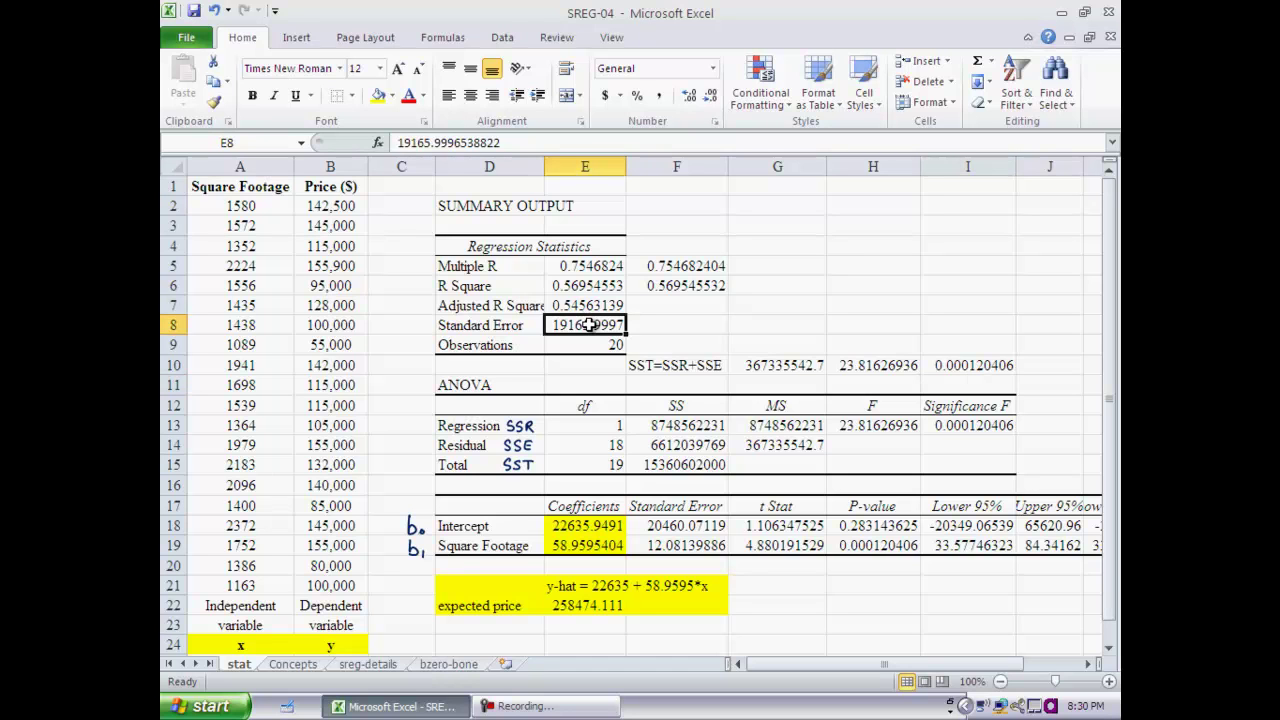
click(653, 327)
text(=s)
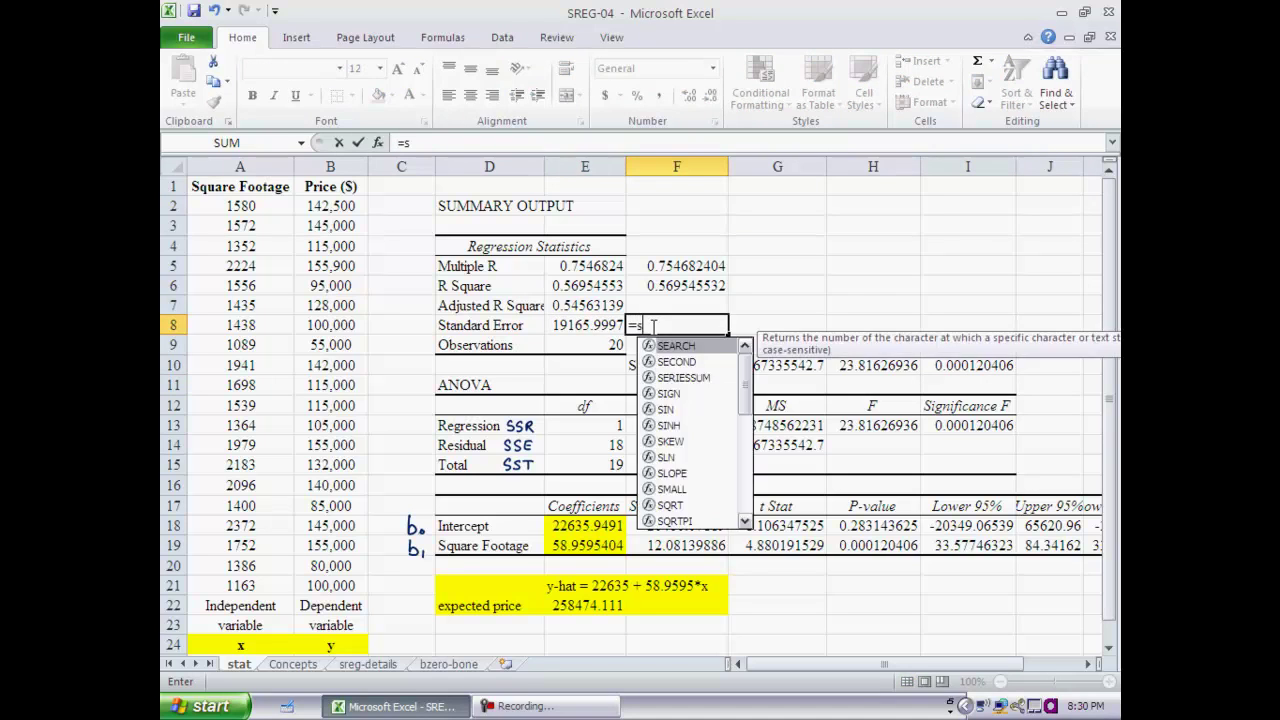
text(qrt()
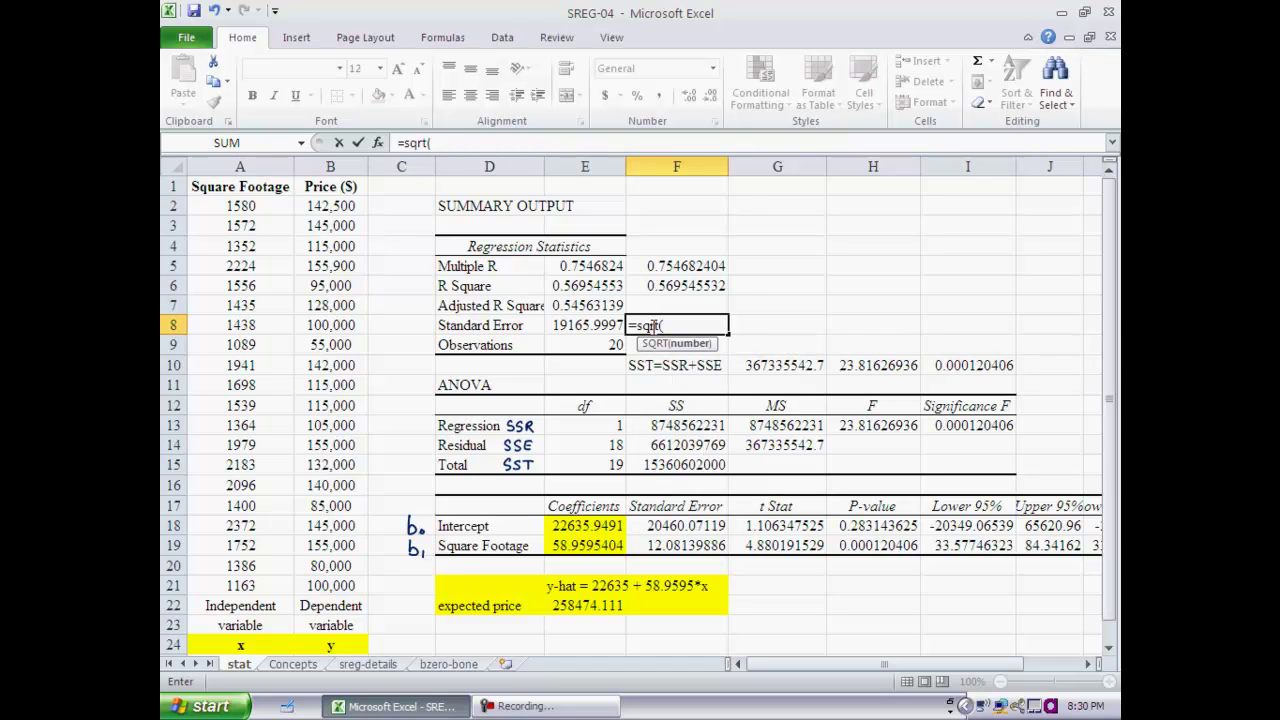
click(780, 446)
text())
key(Return)
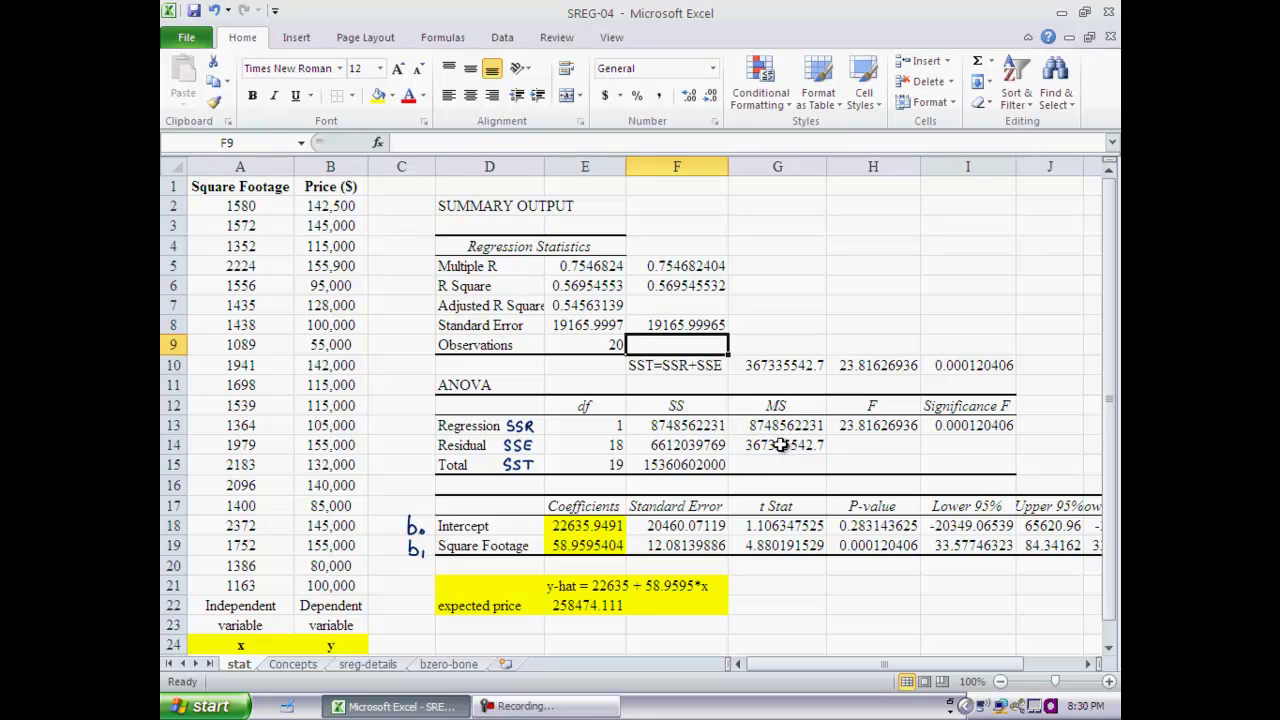